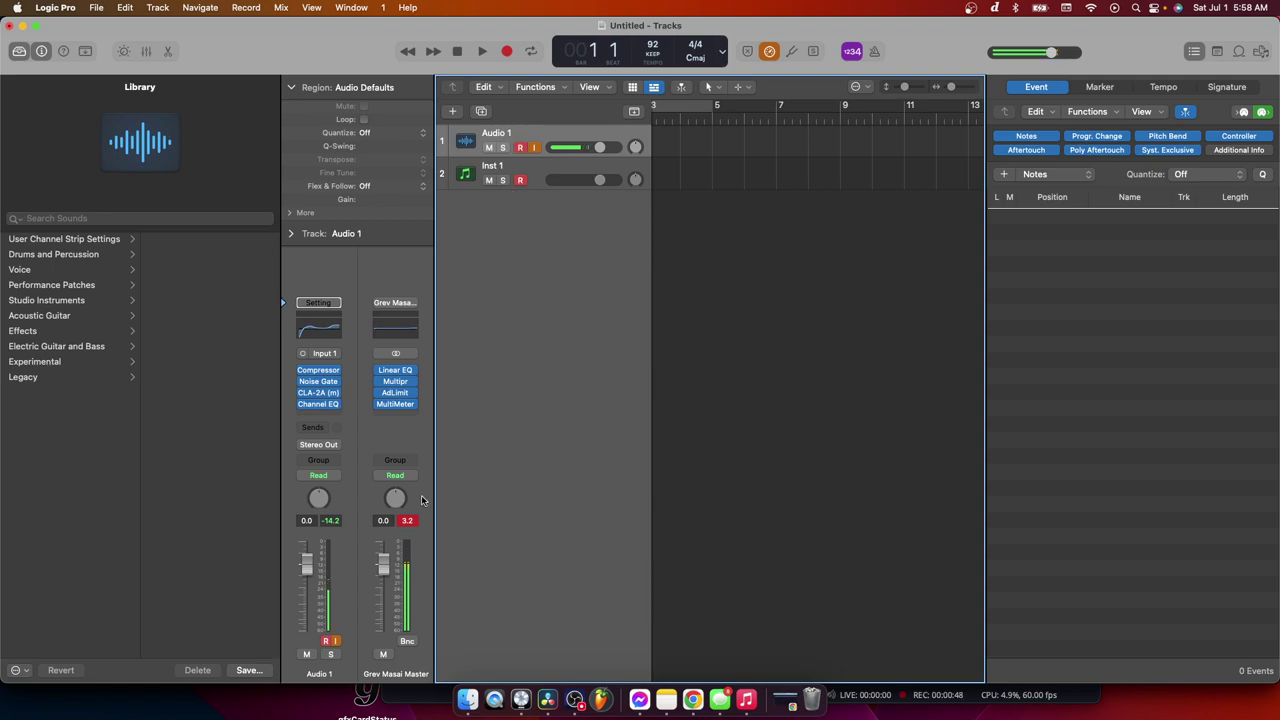
Look through the recent projects list and dismiss it without opening anything
{"action": "left_click", "coordinate": [97, 8]}
{"action": "mouse_move", "coordinate": [150, 71]}
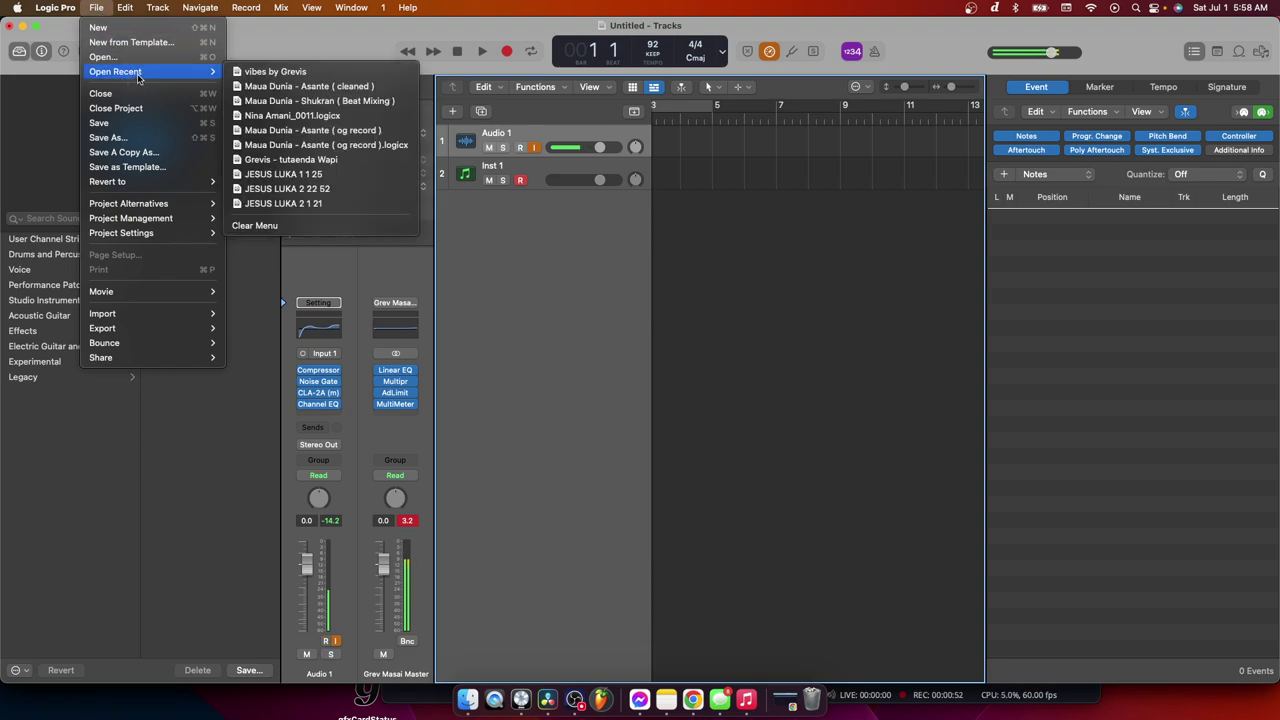
{"action": "left_click", "coordinate": [606, 360]}
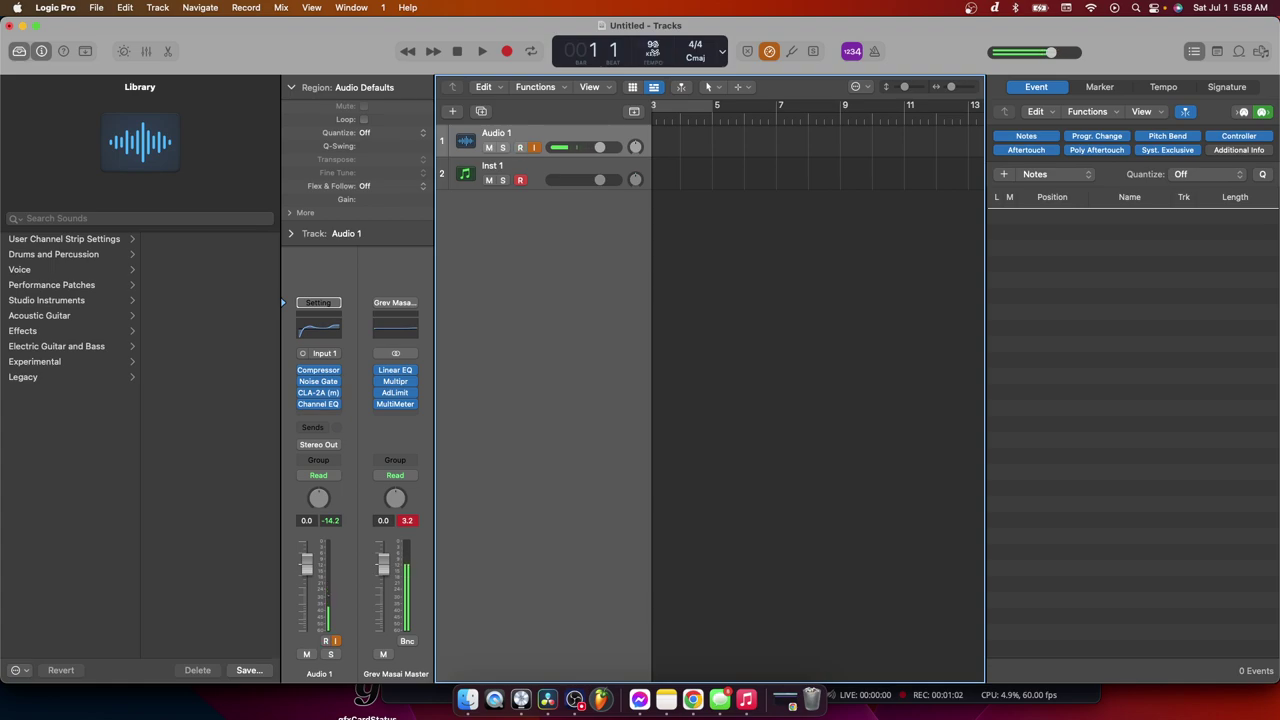
Swap the event list for the Apple Loops browser and audition the 12 Bar Blues Bass loop
{"action": "left_click", "coordinate": [1195, 51]}
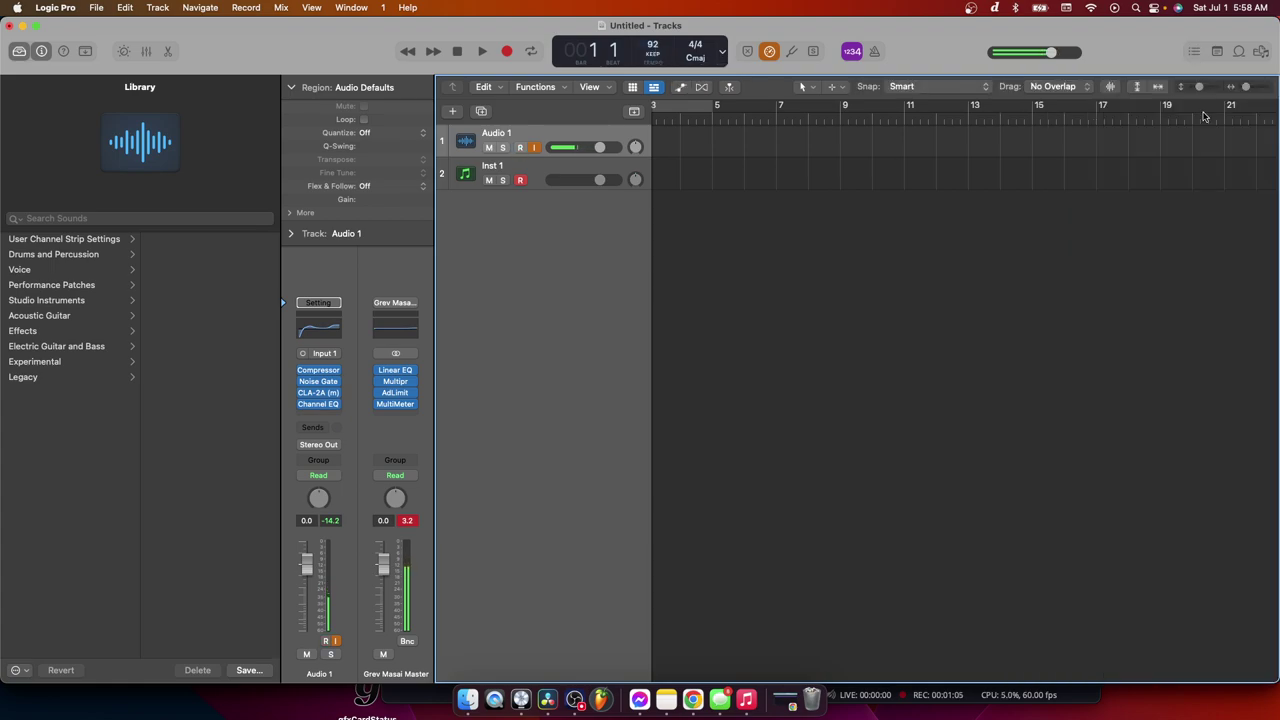
{"action": "left_click", "coordinate": [1239, 52]}
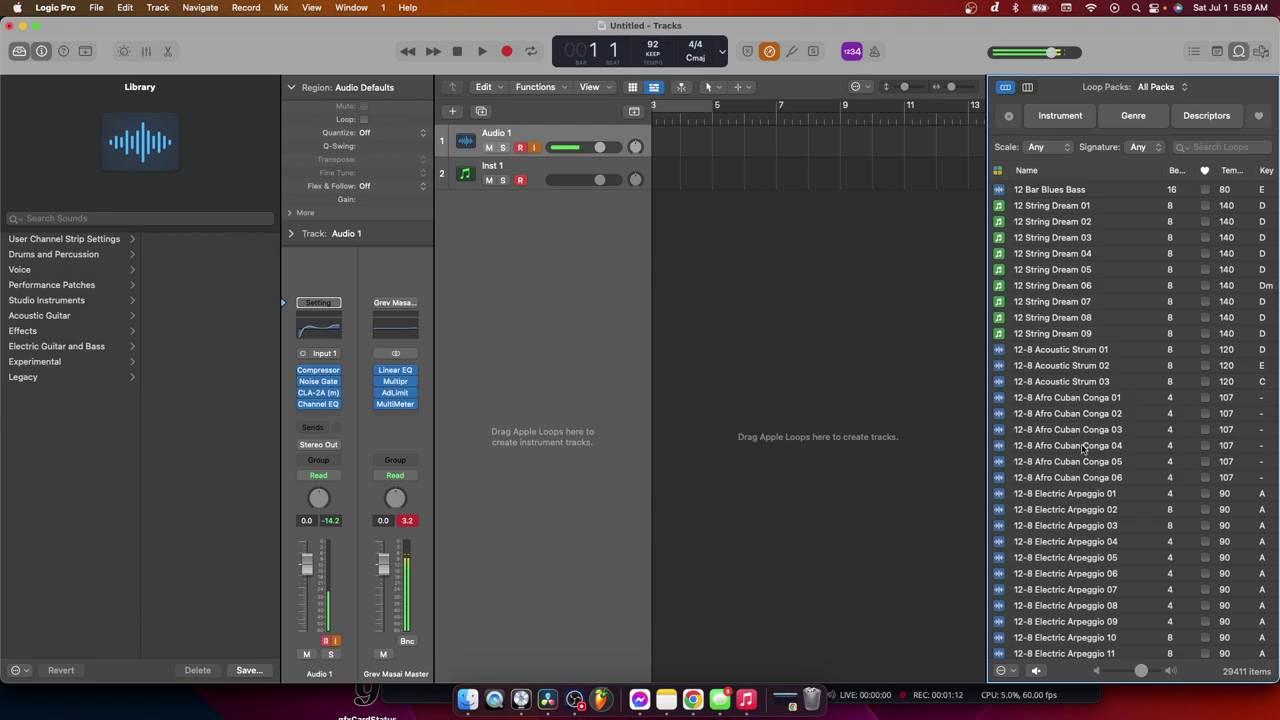
{"action": "scroll", "coordinate": [1082, 449], "scroll_direction": "down", "scroll_amount": 20}
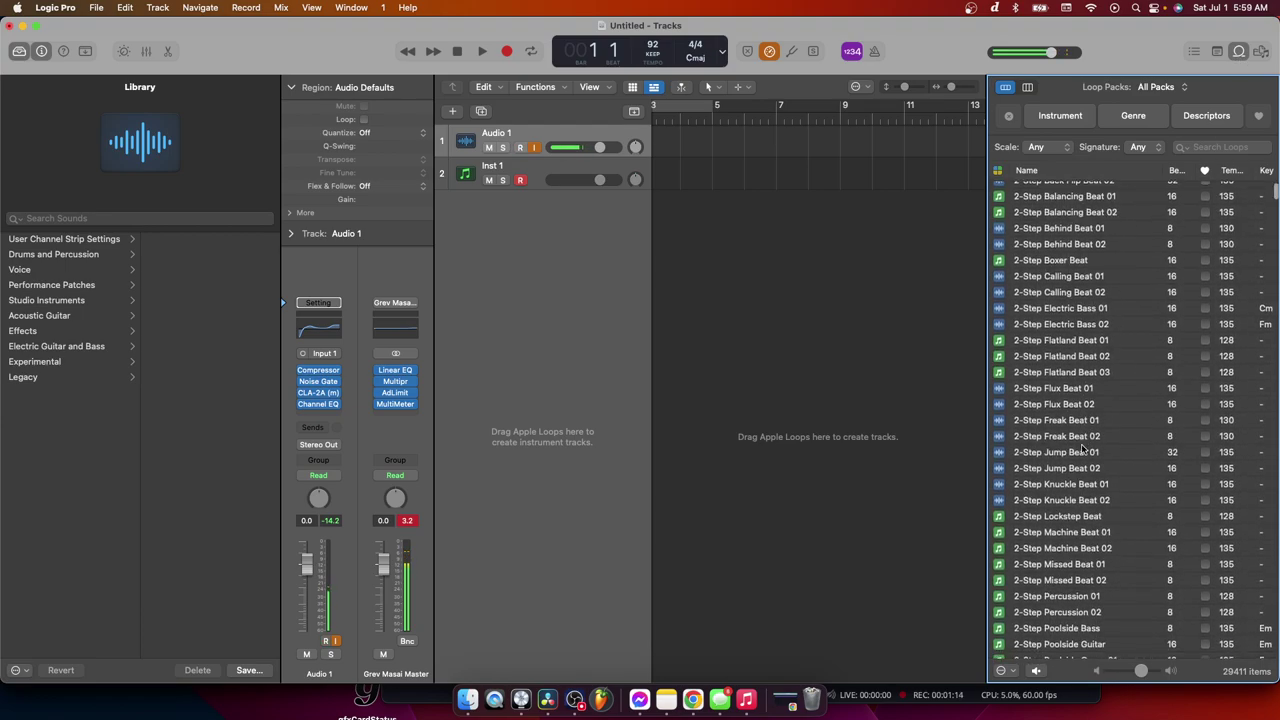
{"action": "scroll", "coordinate": [1082, 449], "scroll_direction": "up", "scroll_amount": 20}
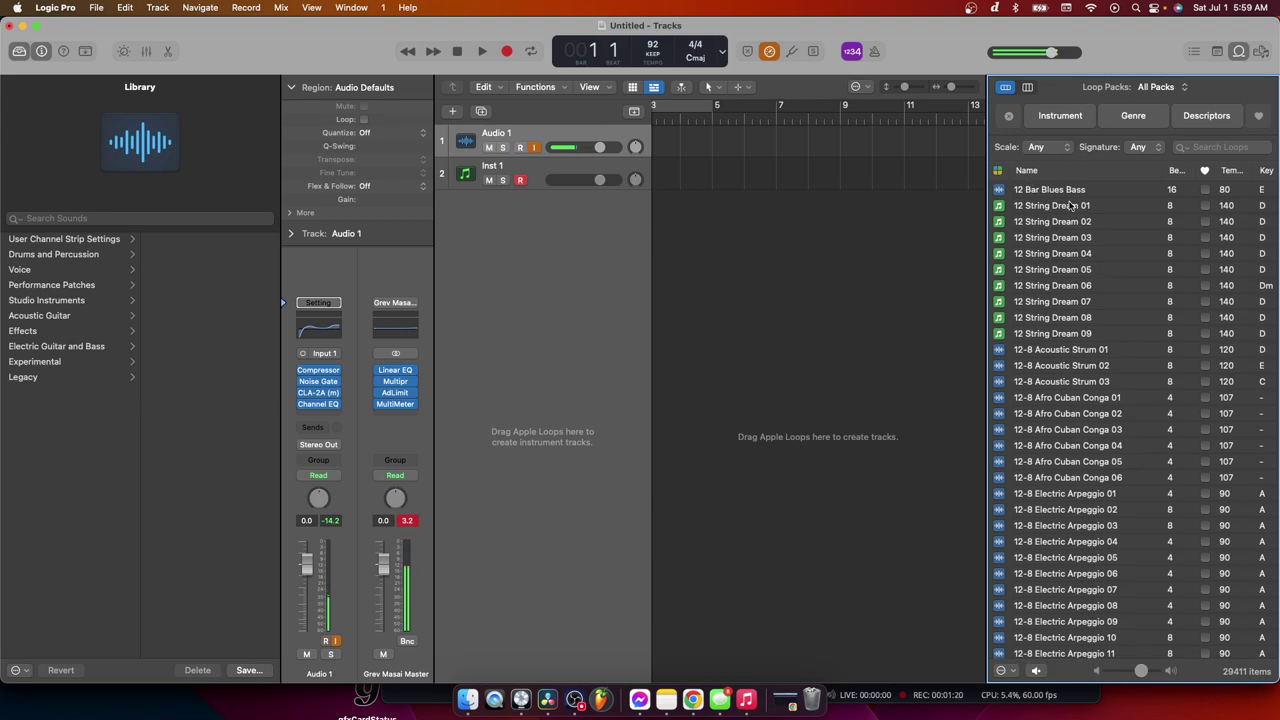
{"action": "left_click", "coordinate": [1074, 190]}
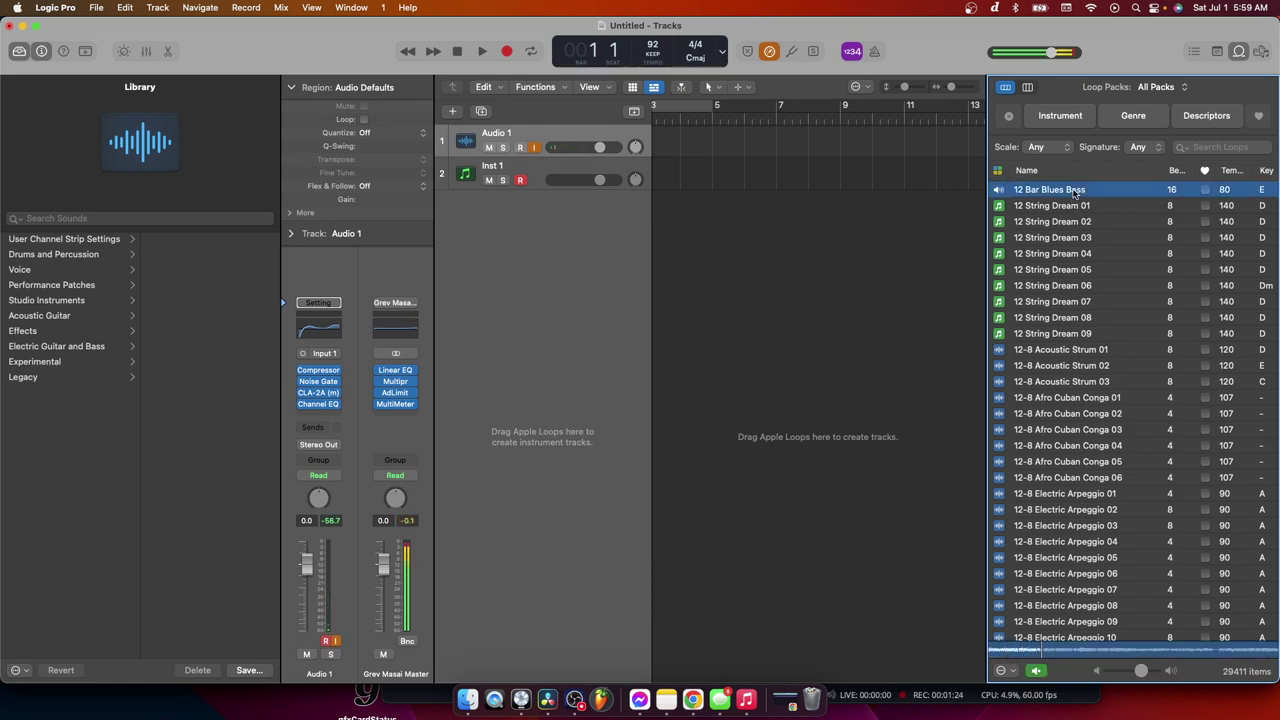
{"action": "scroll", "coordinate": [1150, 210], "scroll_direction": "right", "scroll_amount": 1}
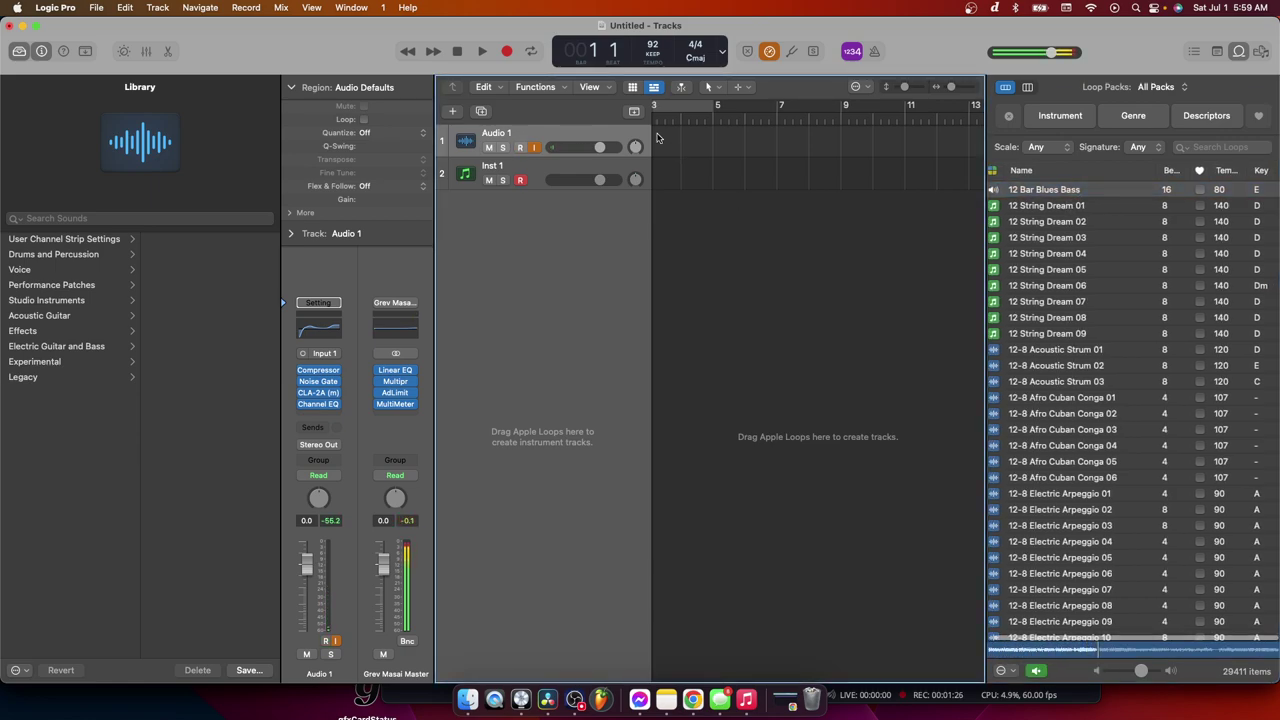
{"action": "left_click", "coordinate": [1078, 192]}
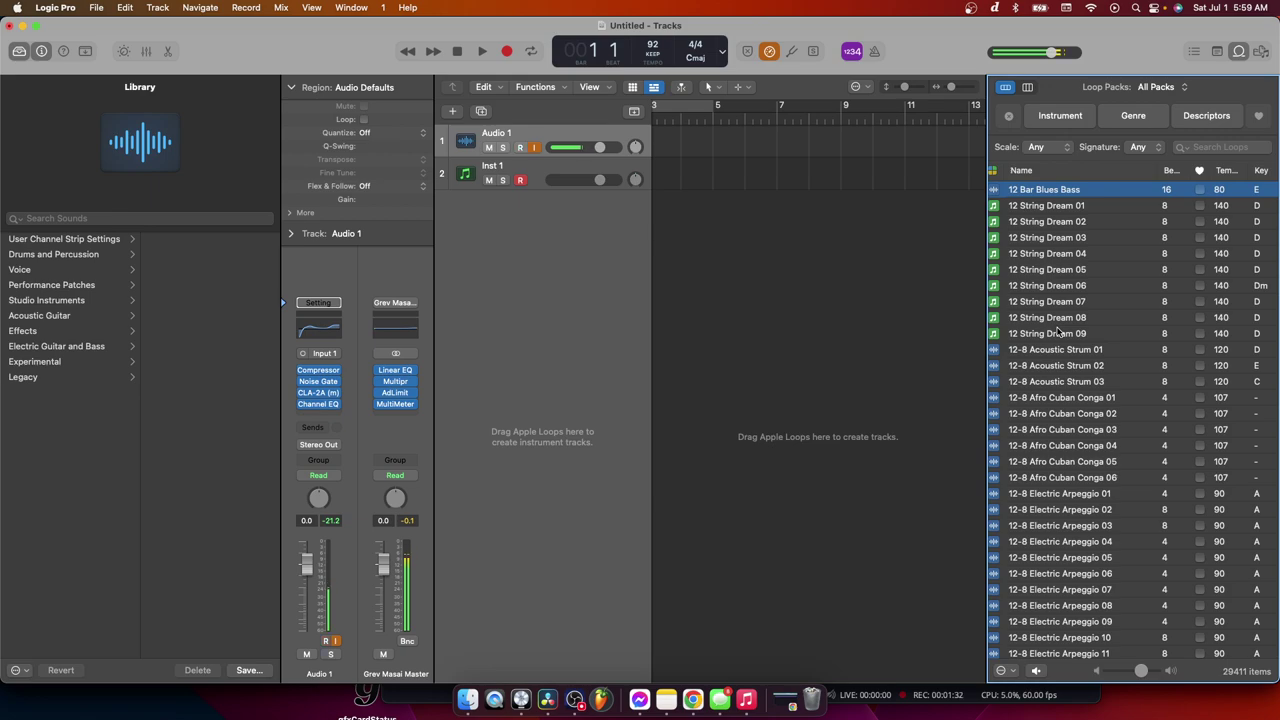
Preview the 12-8 Acoustic Strum 01 loop and hide the sound library panel
{"action": "scroll", "coordinate": [1058, 330], "scroll_direction": "down", "scroll_amount": 3}
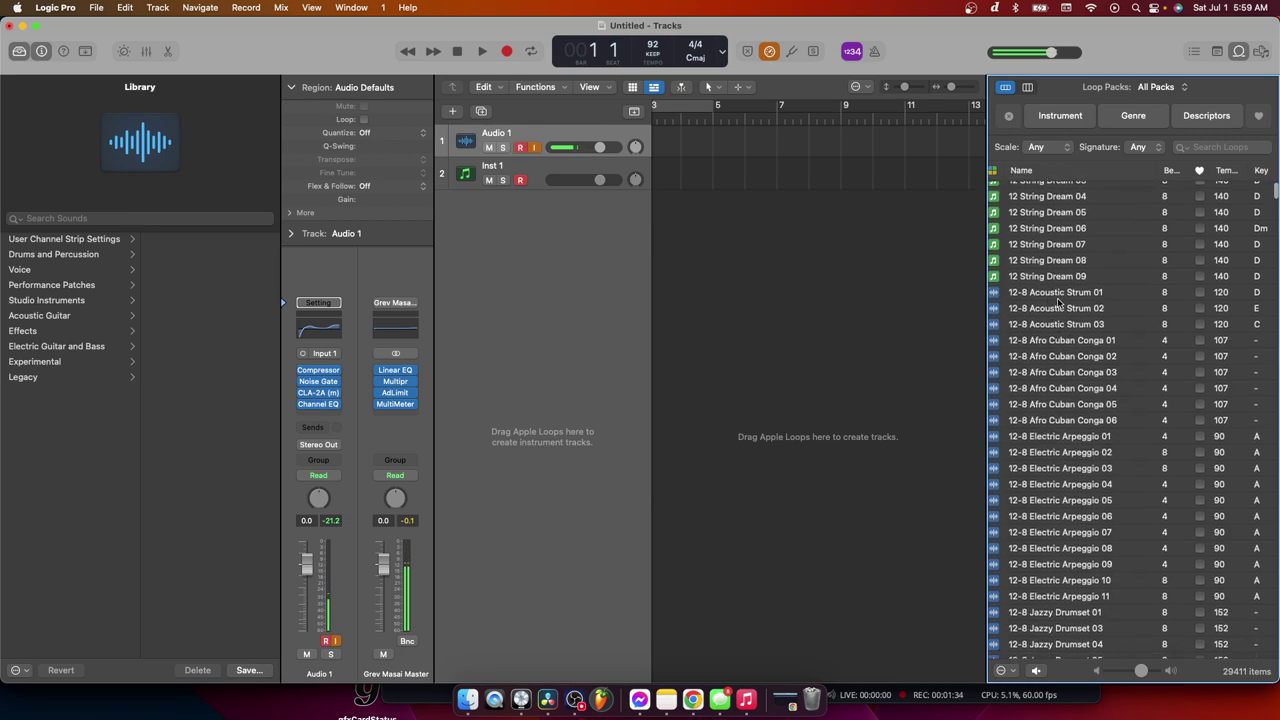
{"action": "scroll", "coordinate": [1064, 300], "scroll_direction": "left", "scroll_amount": 1}
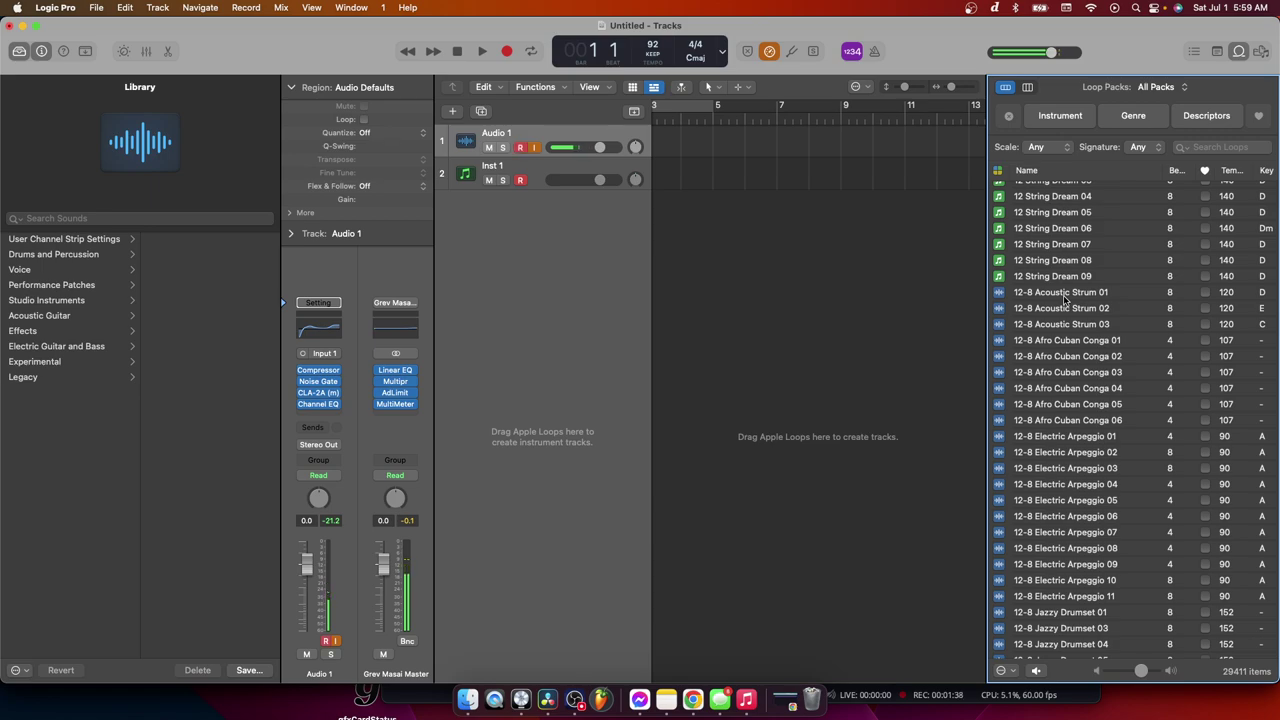
{"action": "left_click", "coordinate": [1064, 298]}
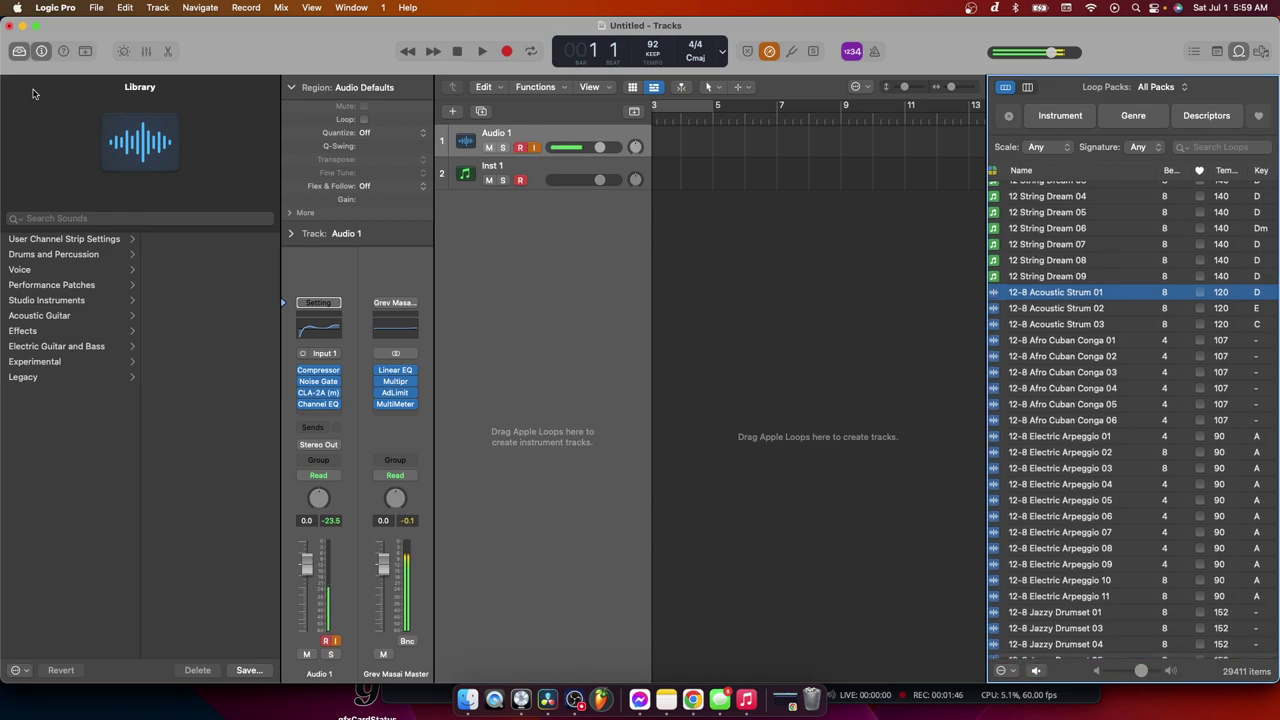
{"action": "left_click", "coordinate": [20, 55]}
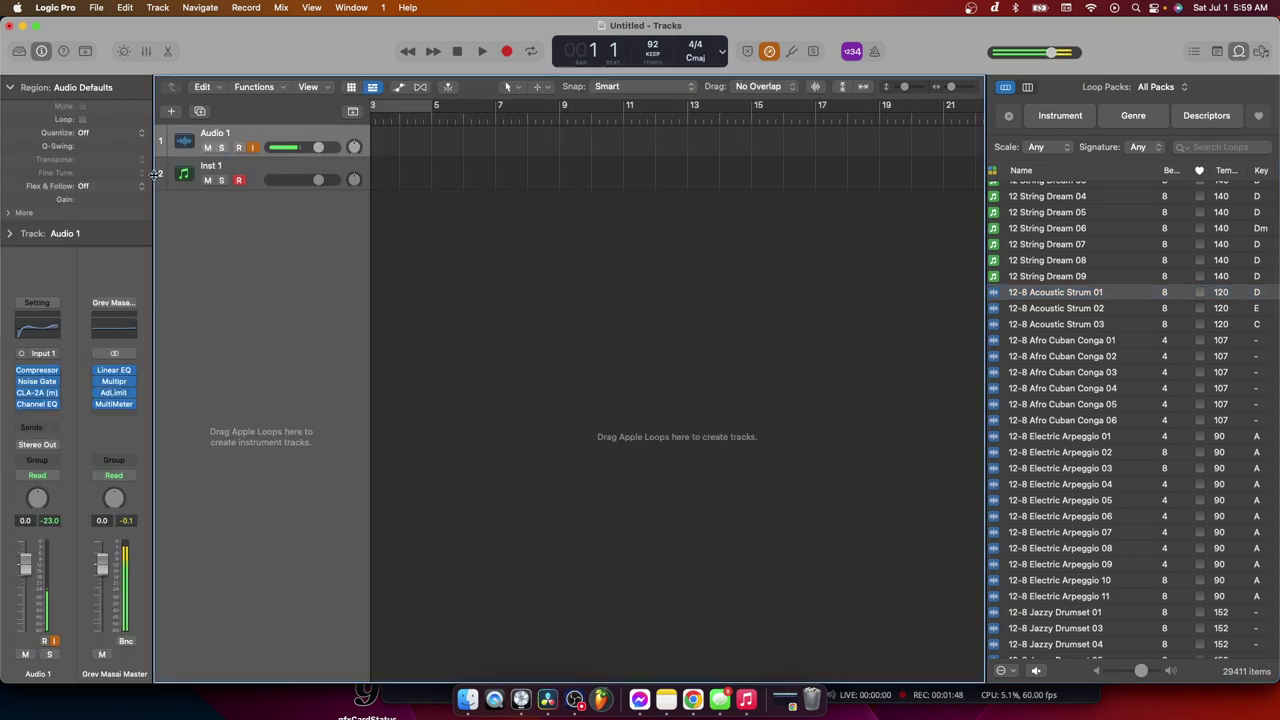
Audition 12-8 Acoustic Strum 01–03 and Afro Cuban Conga 01, then stop on Strum 01
{"action": "left_click", "coordinate": [1058, 293]}
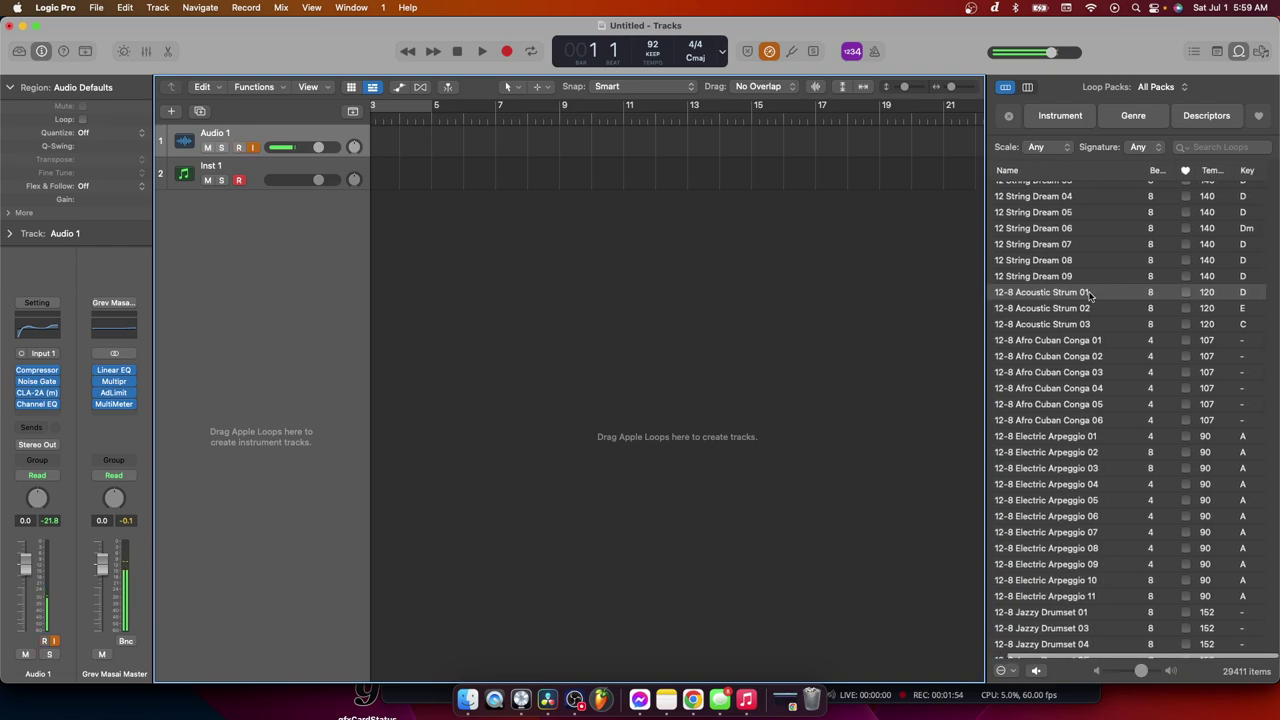
{"action": "left_click", "coordinate": [1066, 311]}
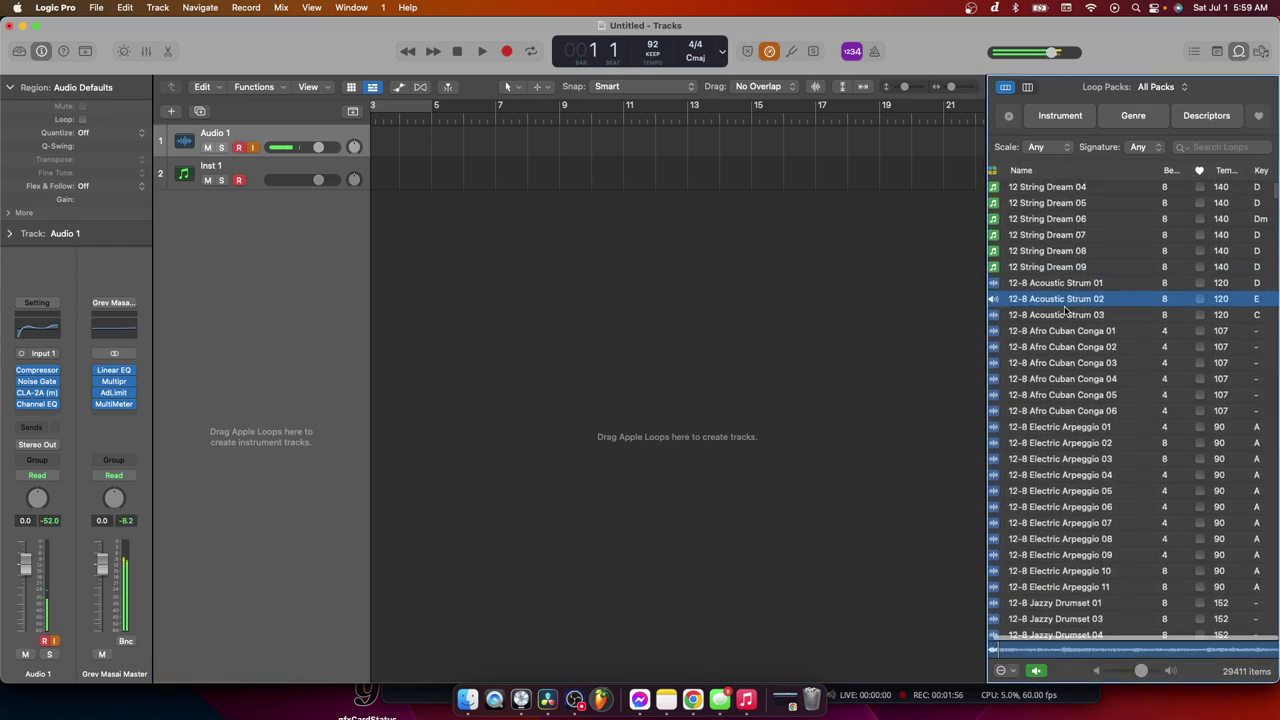
{"action": "left_click", "coordinate": [1066, 312]}
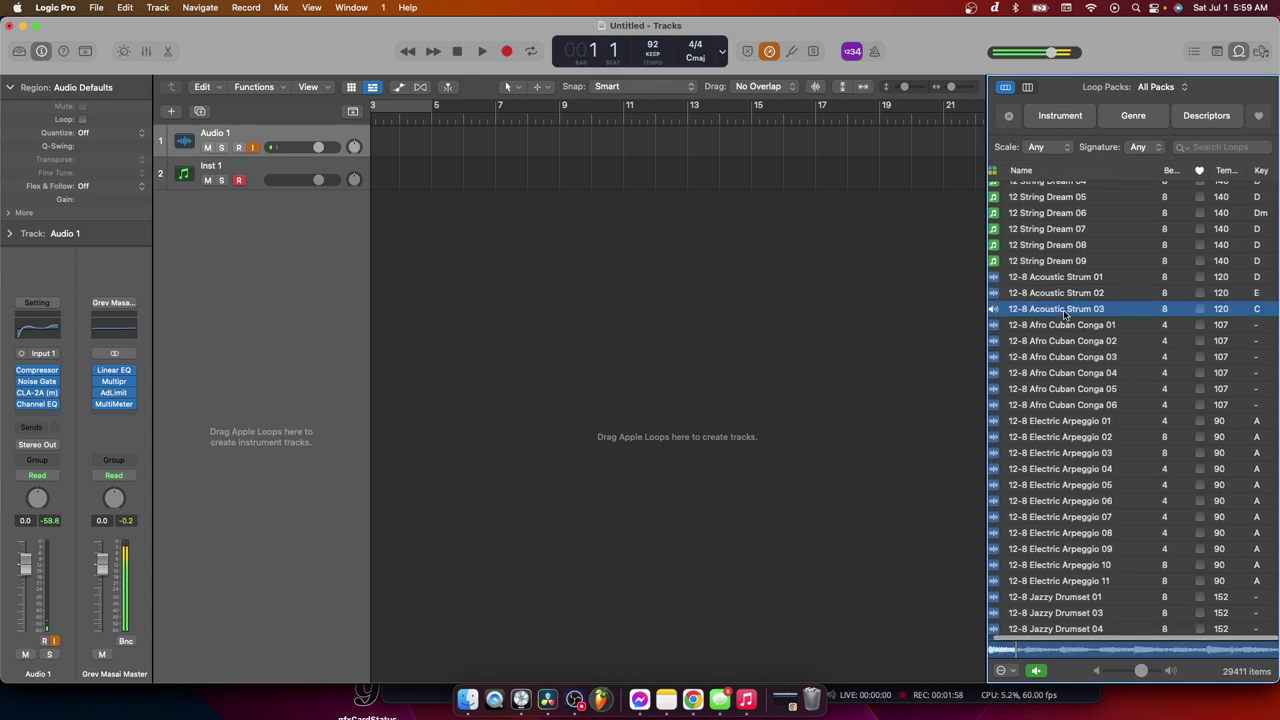
{"action": "left_click", "coordinate": [1066, 326]}
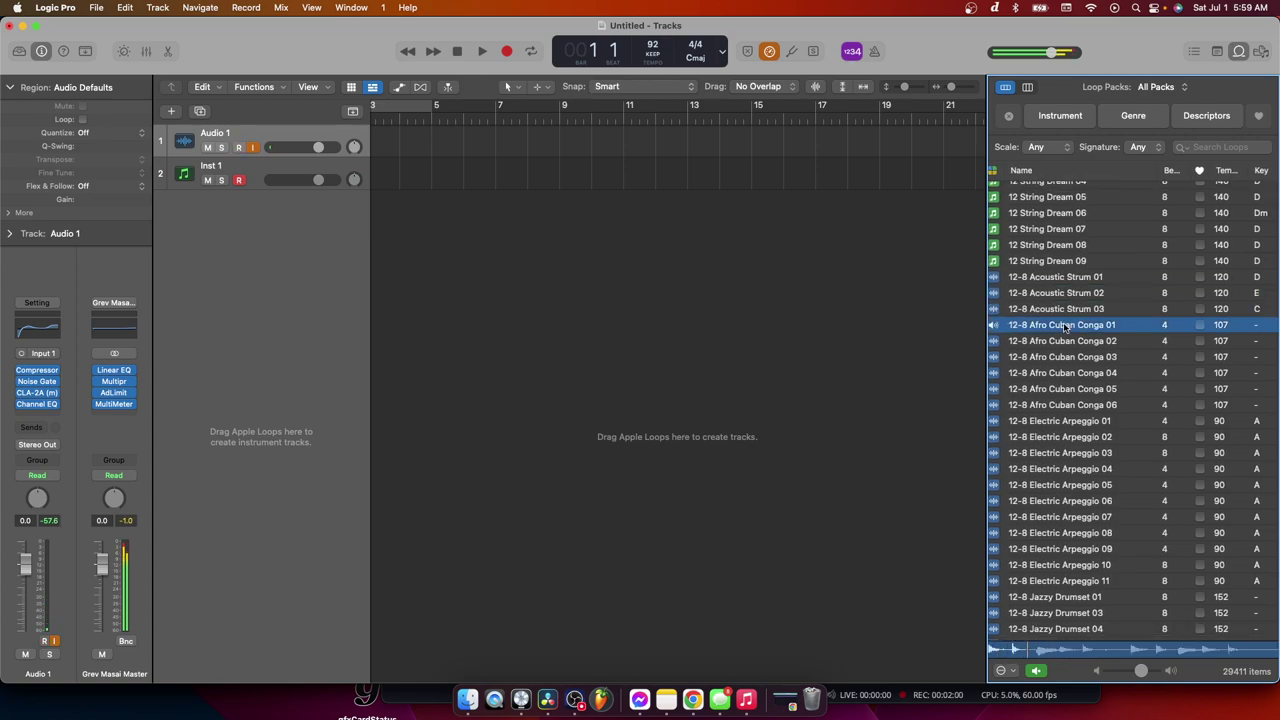
{"action": "left_click", "coordinate": [1048, 279]}
{"action": "left_click", "coordinate": [1055, 280]}
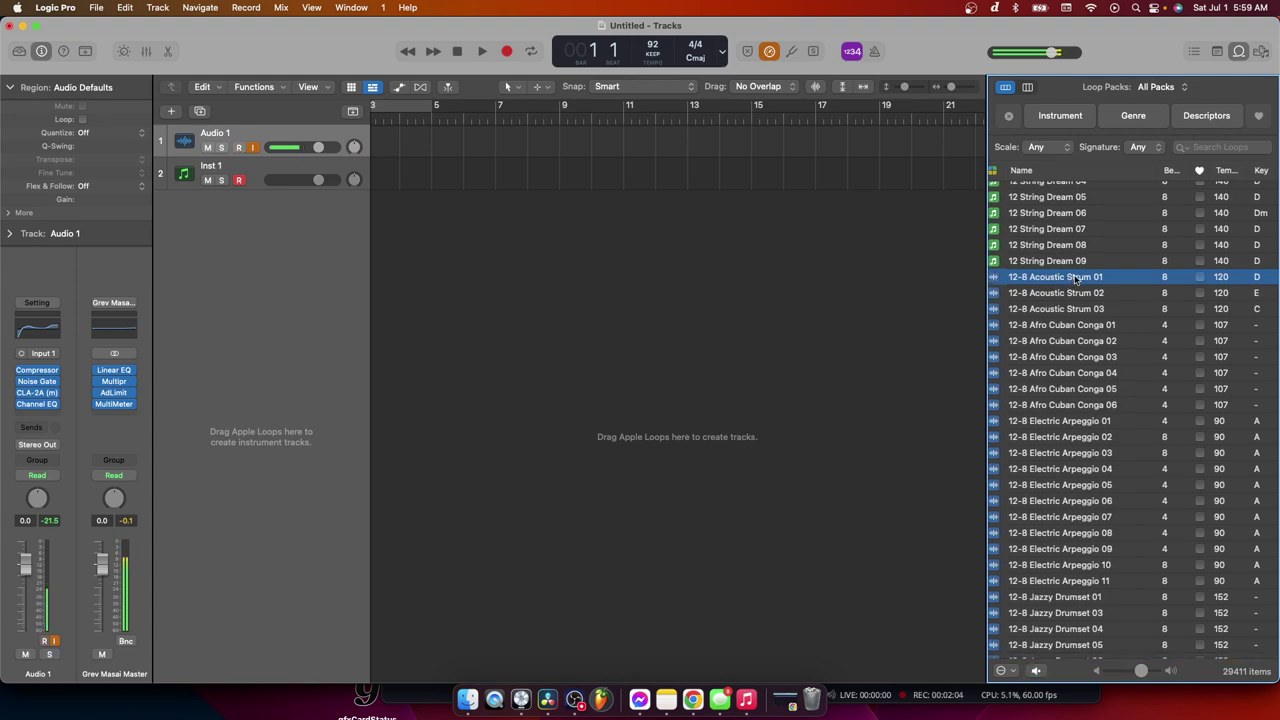
Drop 12-8 Acoustic Strum 01 on a new track at bar 1, import its 120 BPM tempo, and play it
{"action": "left_click_drag", "start_coordinate": [1075, 280], "coordinate": [378, 224]}
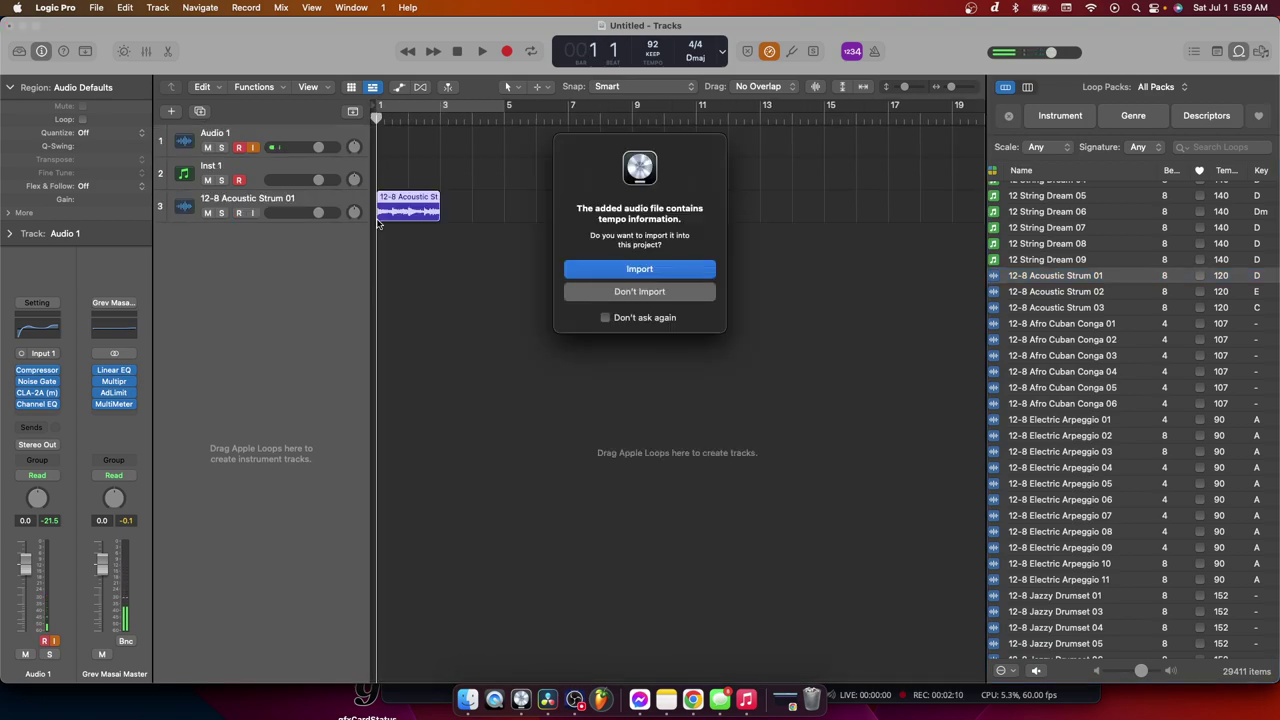
{"action": "left_click", "coordinate": [640, 269]}
{"action": "scroll", "coordinate": [426, 234], "scroll_direction": "right", "scroll_amount": 1}
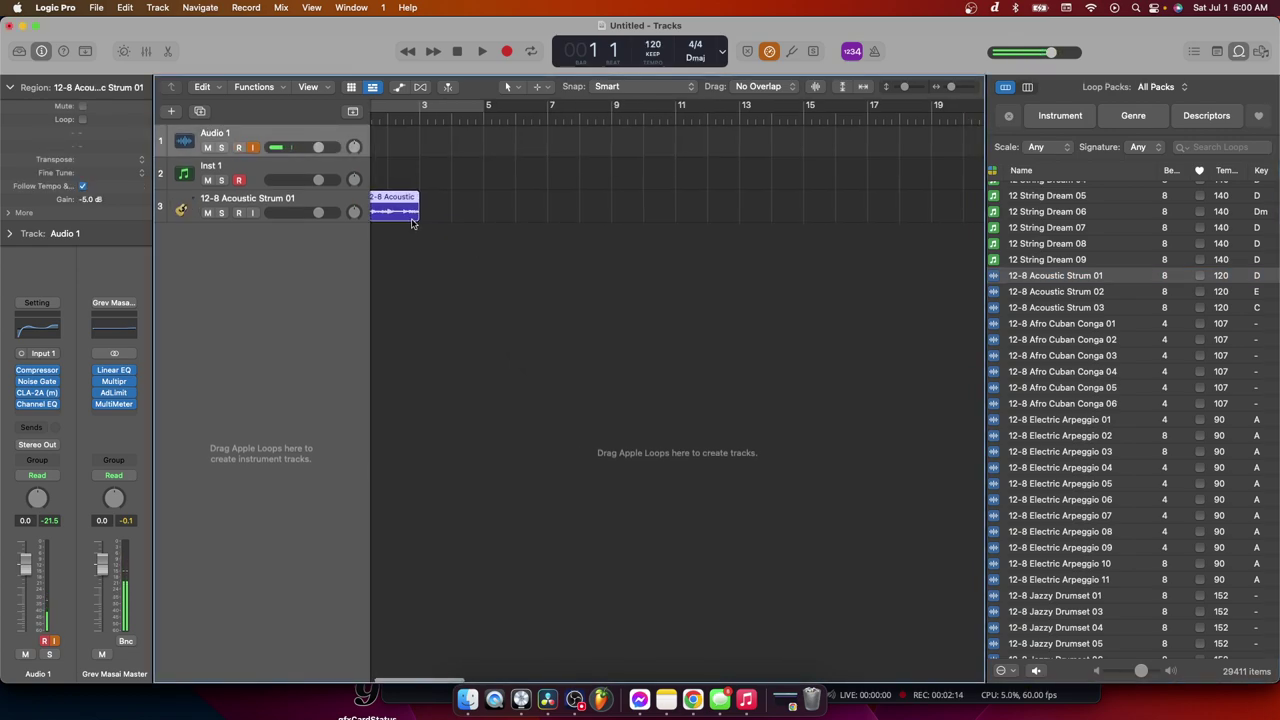
{"action": "scroll", "coordinate": [583, 360], "scroll_direction": "left", "scroll_amount": 1}
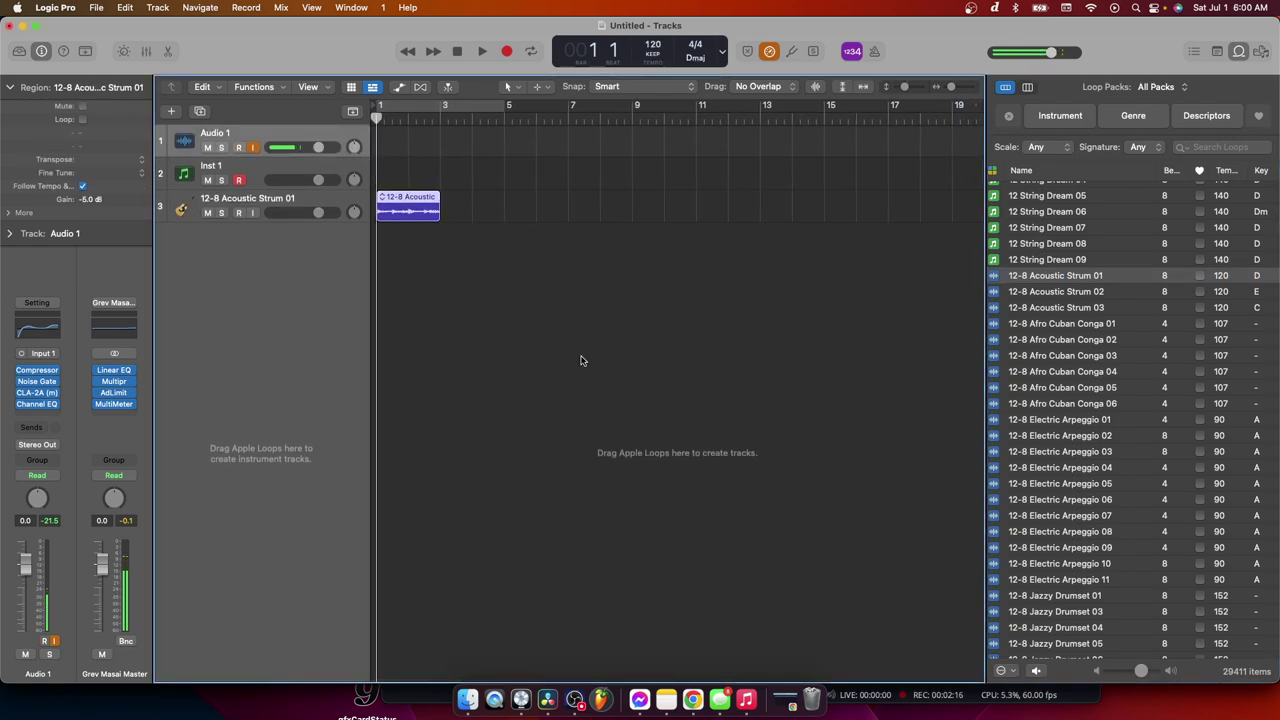
{"action": "key", "text": "space"}
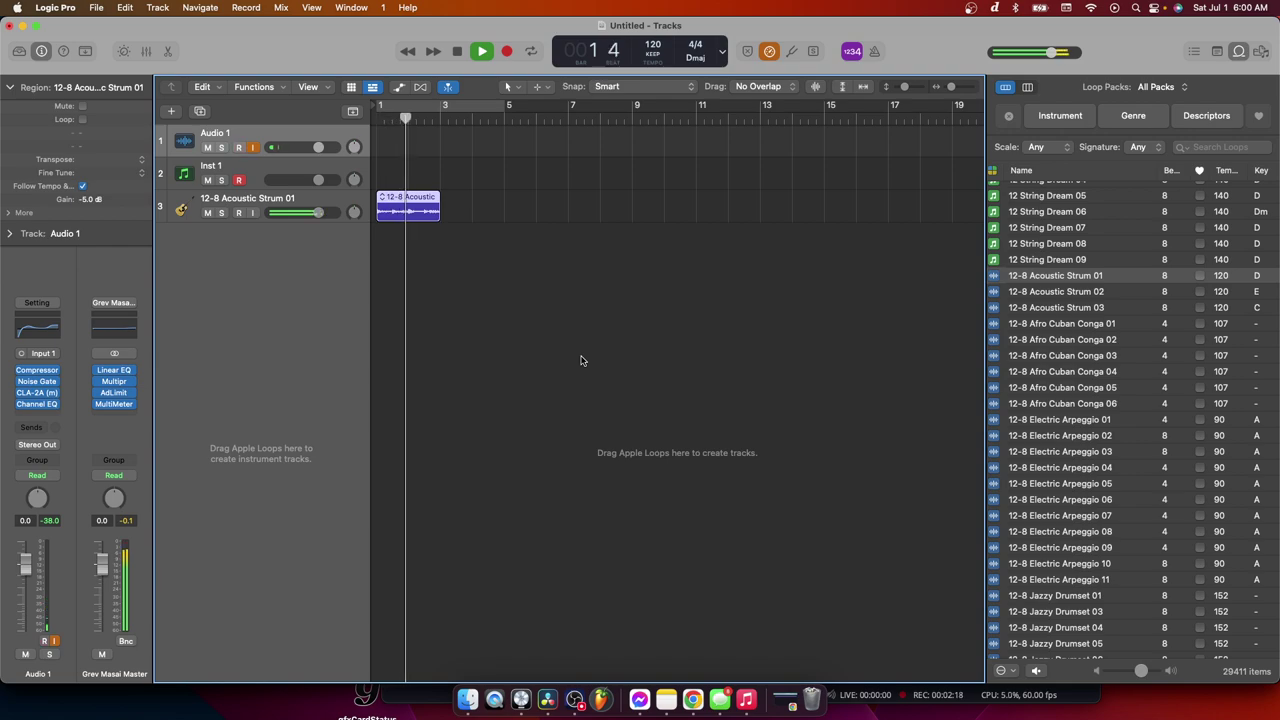
{"action": "key", "text": "space"}
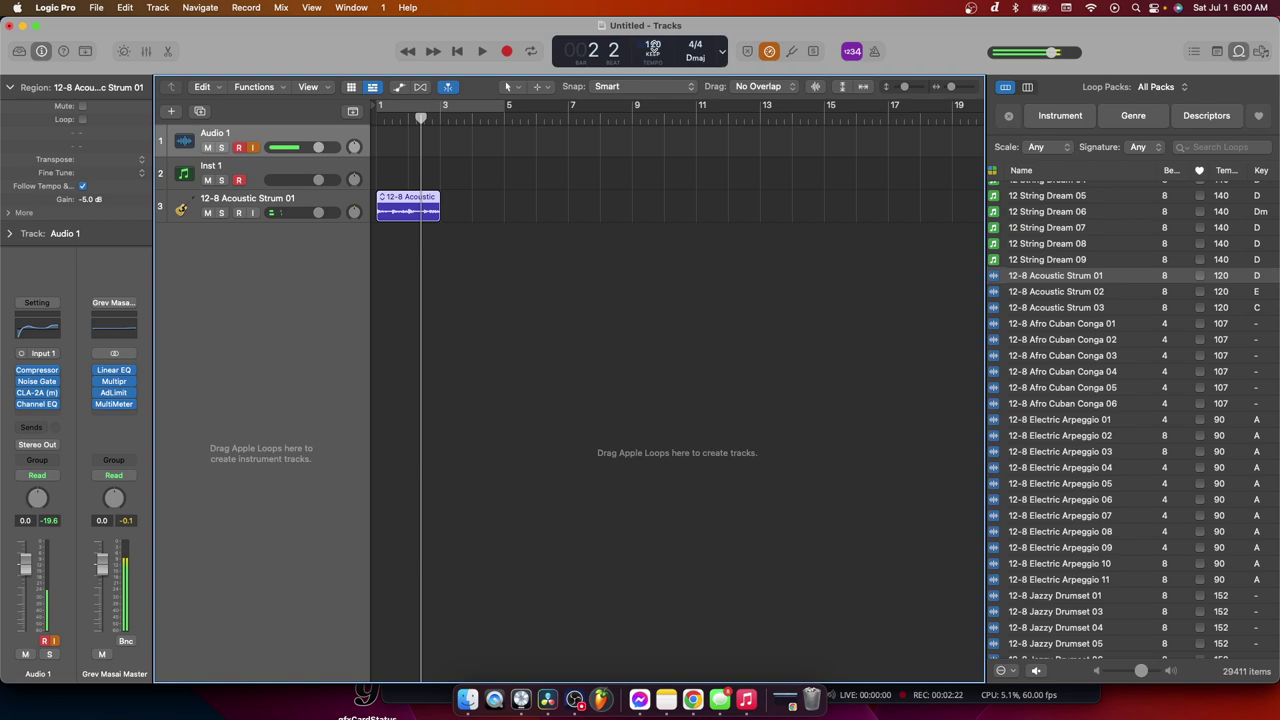
Set the project tempo to 89 BPM and play the strum loop from the start
{"action": "double_click", "coordinate": [652, 46]}
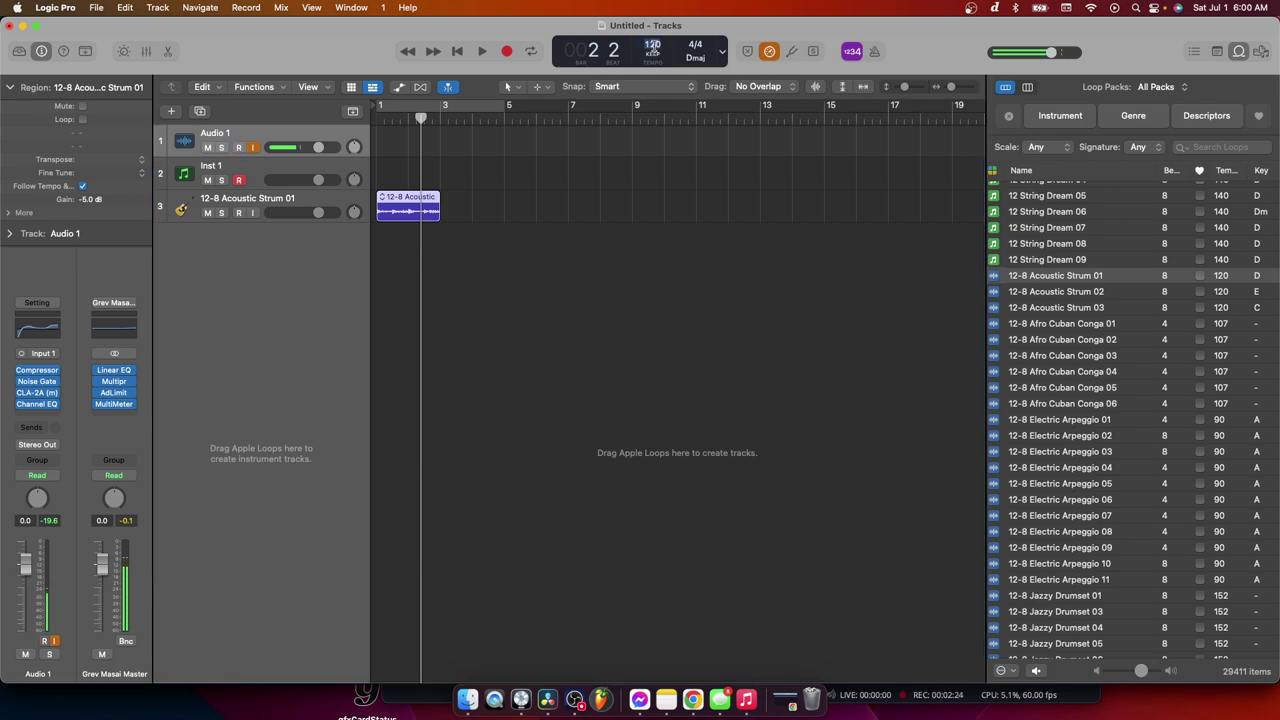
{"action": "type", "text": "89"}
{"action": "left_click", "coordinate": [696, 385]}
{"action": "key", "text": "Return"}
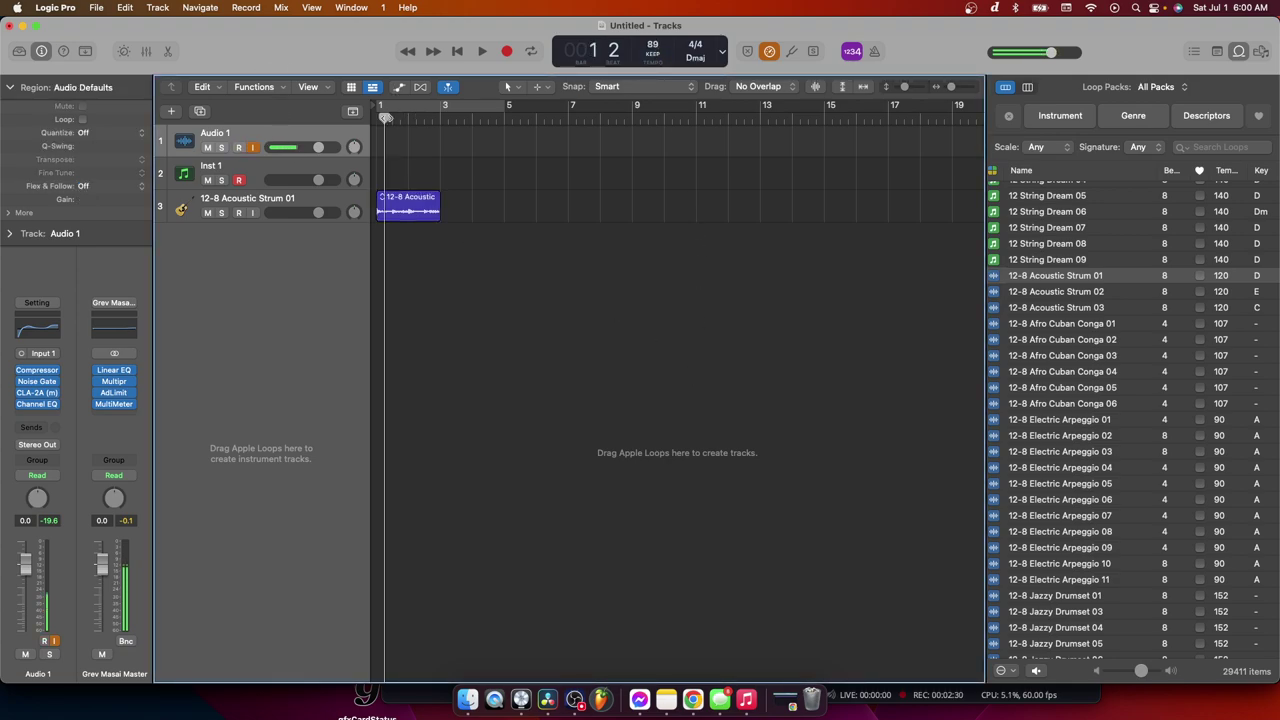
{"action": "key", "text": "Return"}
{"action": "key", "text": "space"}
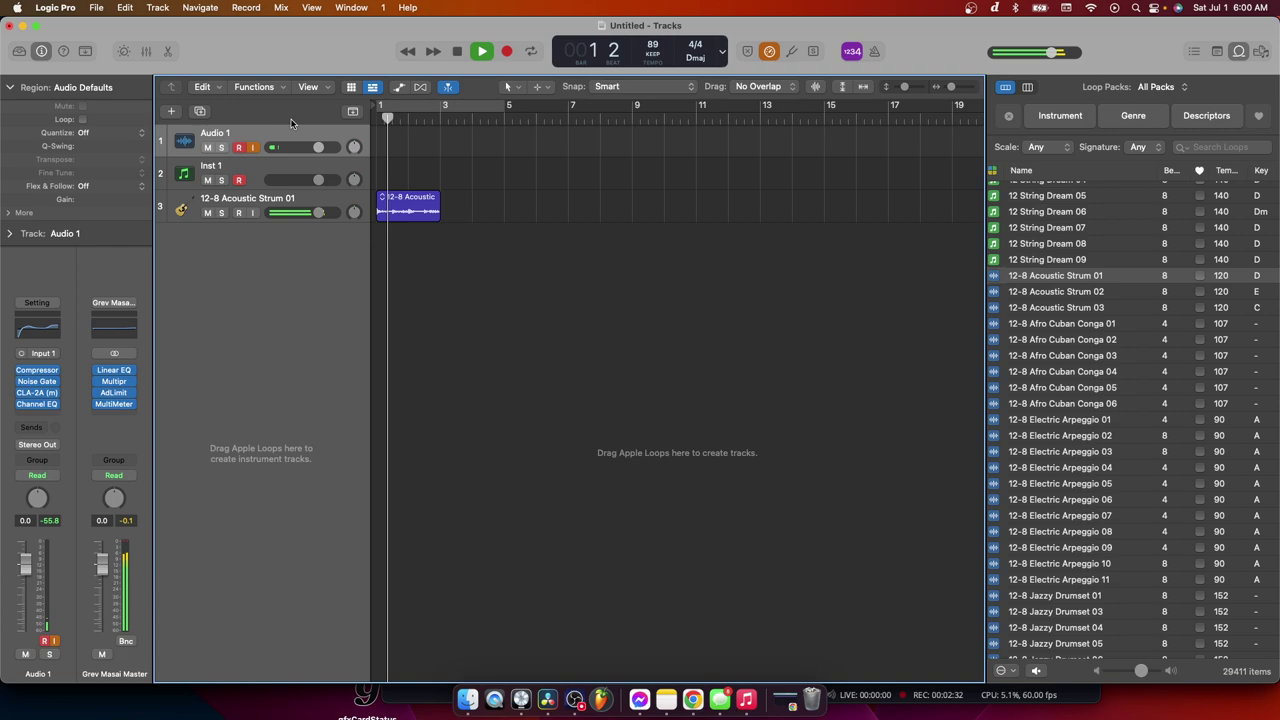
{"action": "key", "text": "space"}
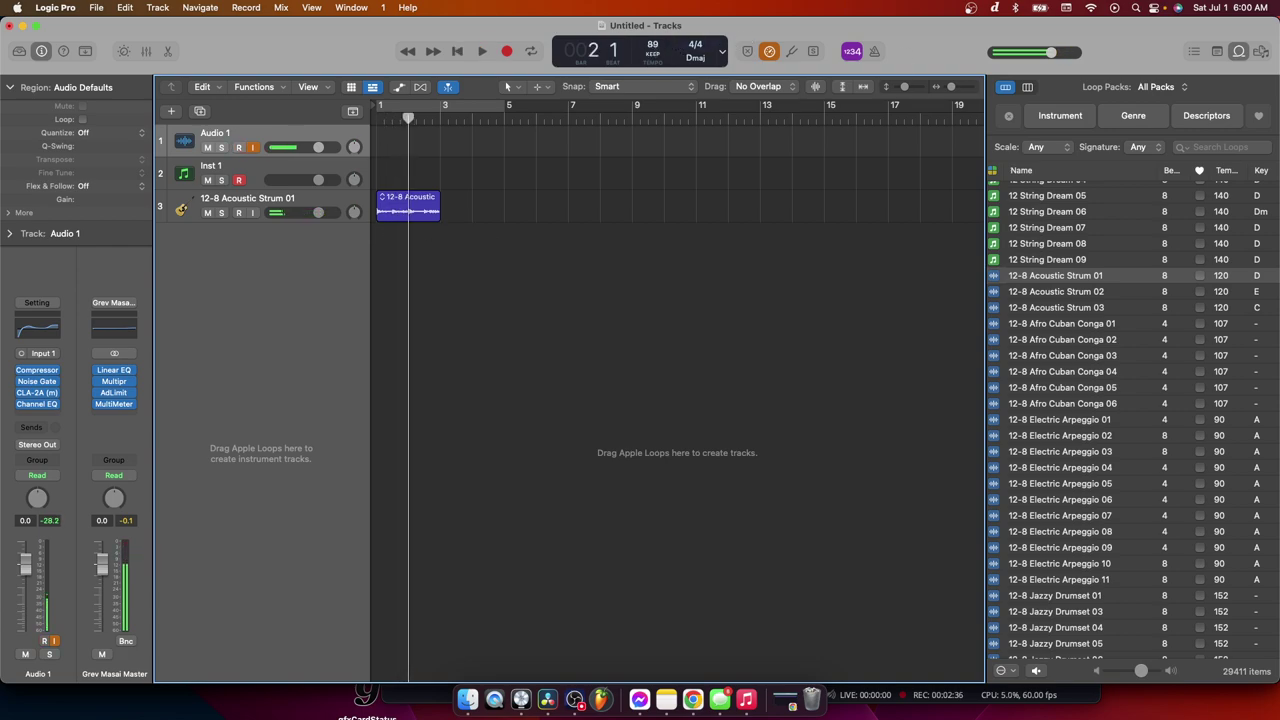
Raise the tempo to 94 BPM and listen to the loop again
{"action": "left_click_drag", "start_coordinate": [652, 44], "coordinate": [652, 38]}
{"action": "key", "text": "space"}
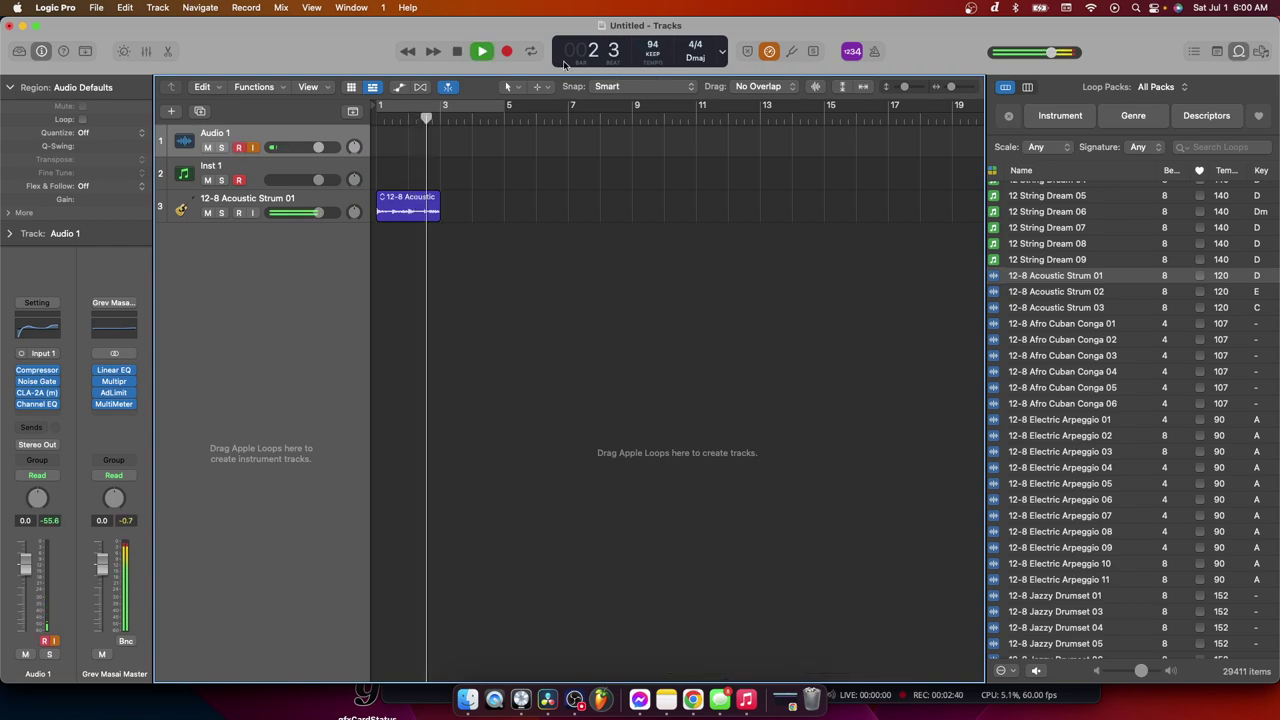
{"action": "key", "text": "space"}
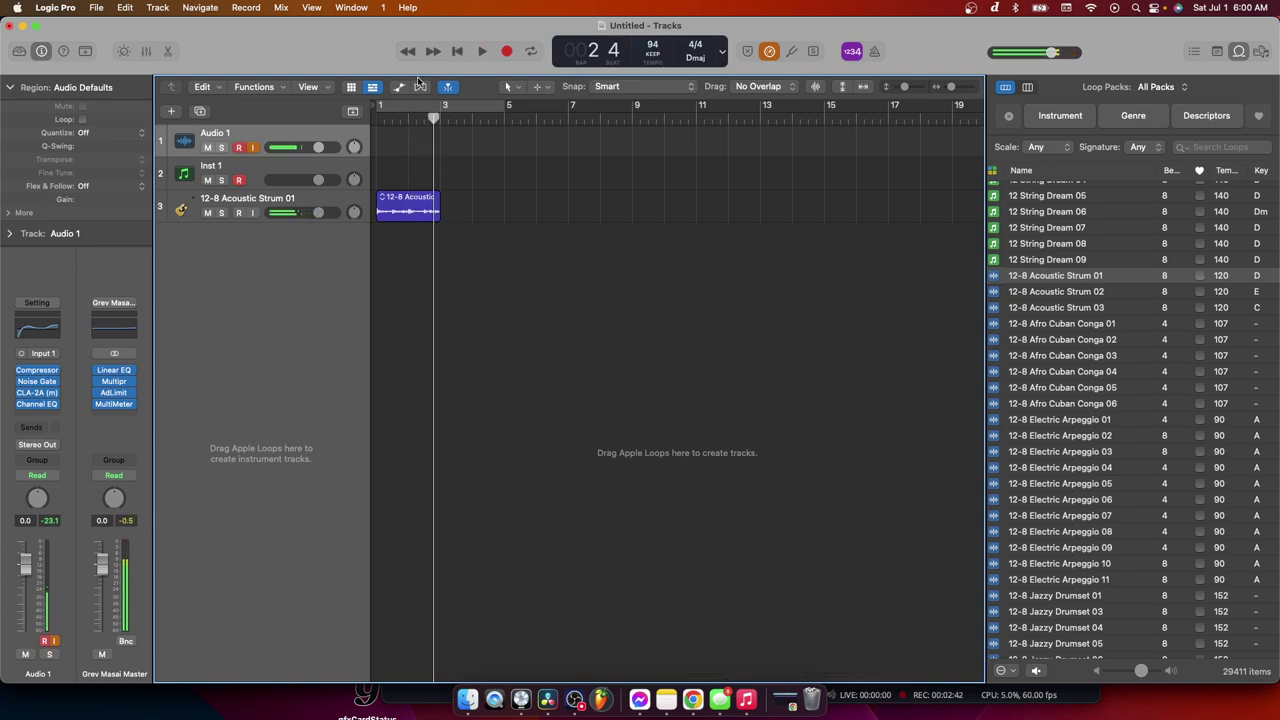
Duplicate the Acoustic Strum region to bar 3 and select both copies
{"action": "left_click", "coordinate": [400, 213]}
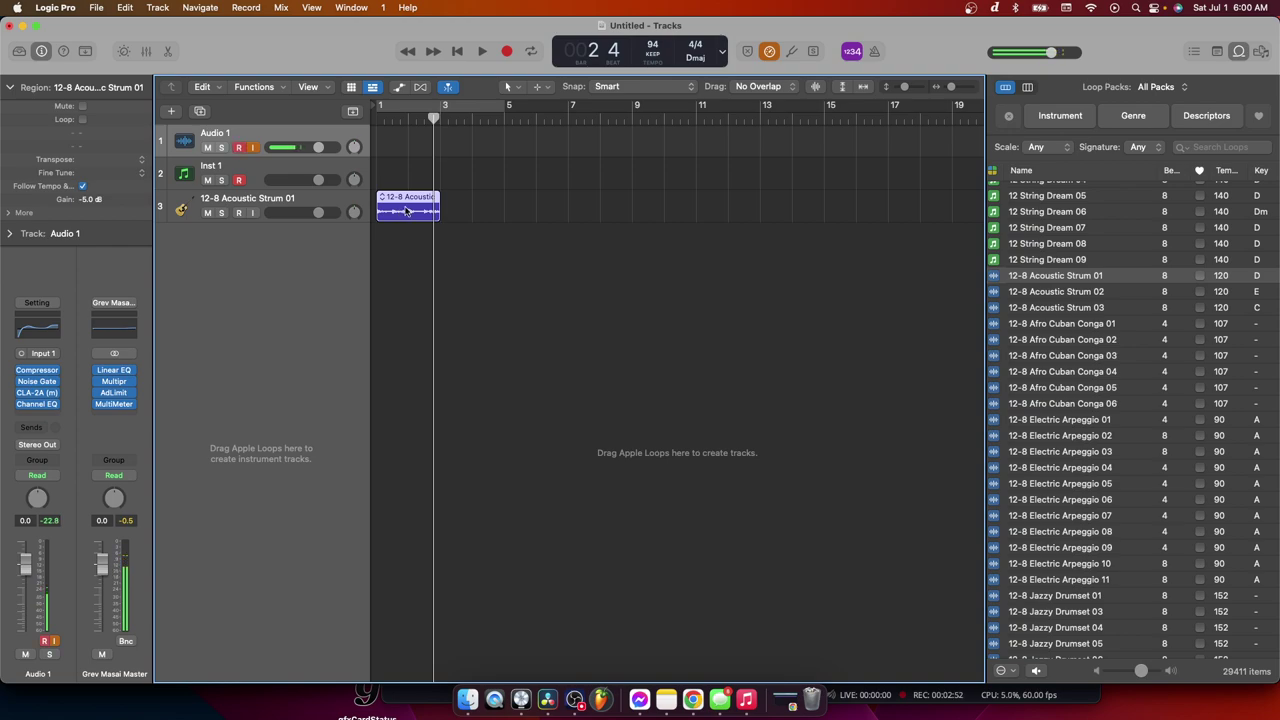
{"action": "scroll", "coordinate": [405, 215], "scroll_direction": "up", "scroll_amount": 3}
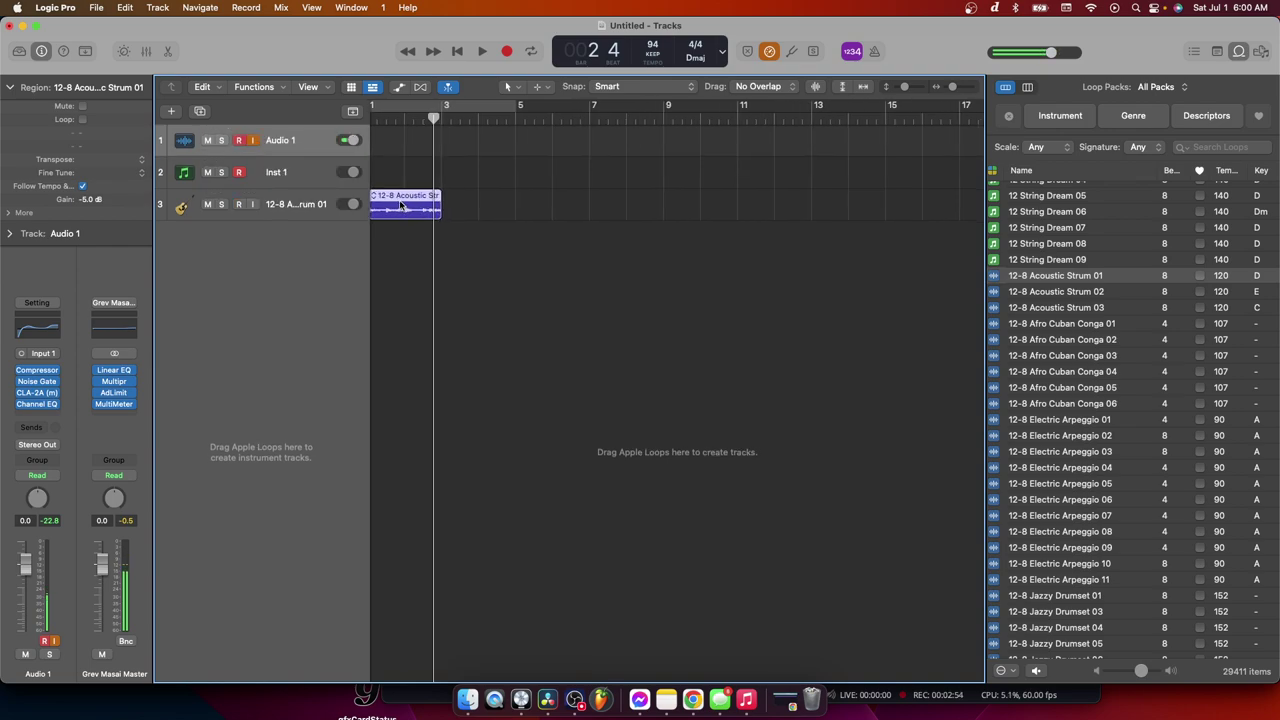
{"action": "left_click_drag", "start_coordinate": [400, 203], "coordinate": [484, 210]}
{"action": "scroll", "coordinate": [491, 271], "scroll_direction": "left", "scroll_amount": 2}
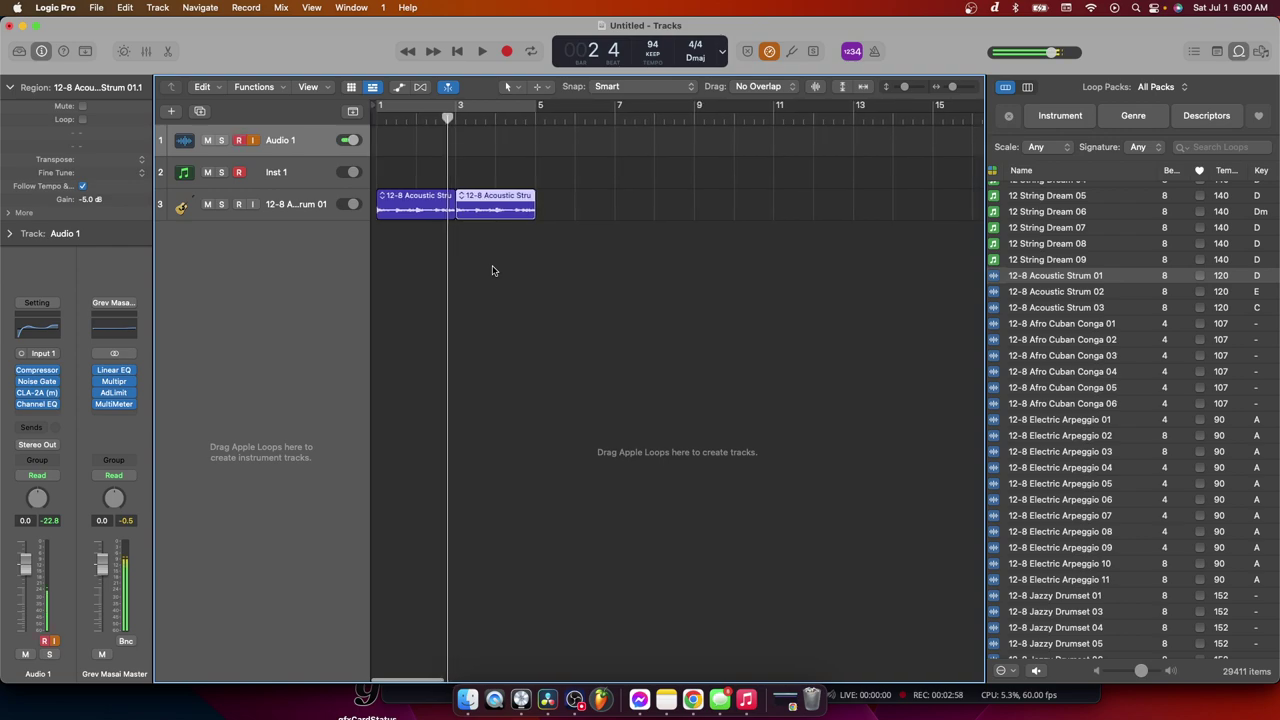
{"action": "left_click_drag", "start_coordinate": [566, 210], "coordinate": [420, 216]}
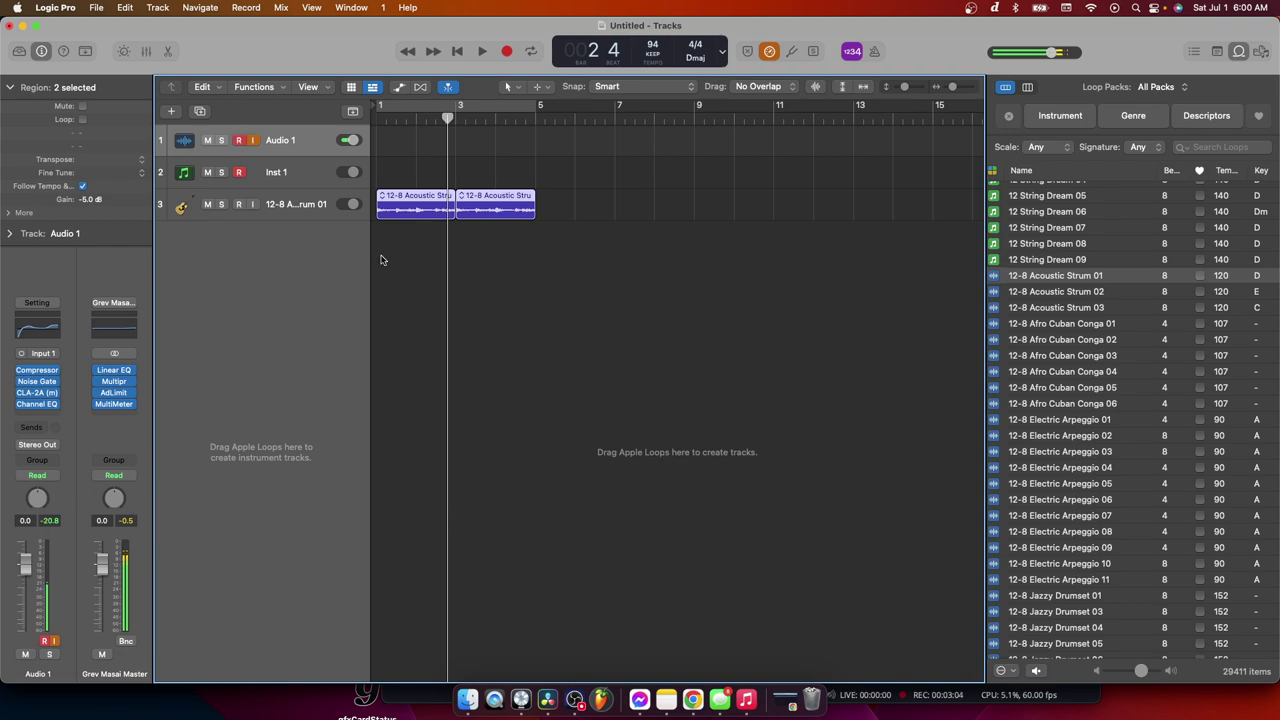
Play from the start with a cycle range looping bars 1–5, then stop
{"action": "key", "text": "Return"}
{"action": "key", "text": "space"}
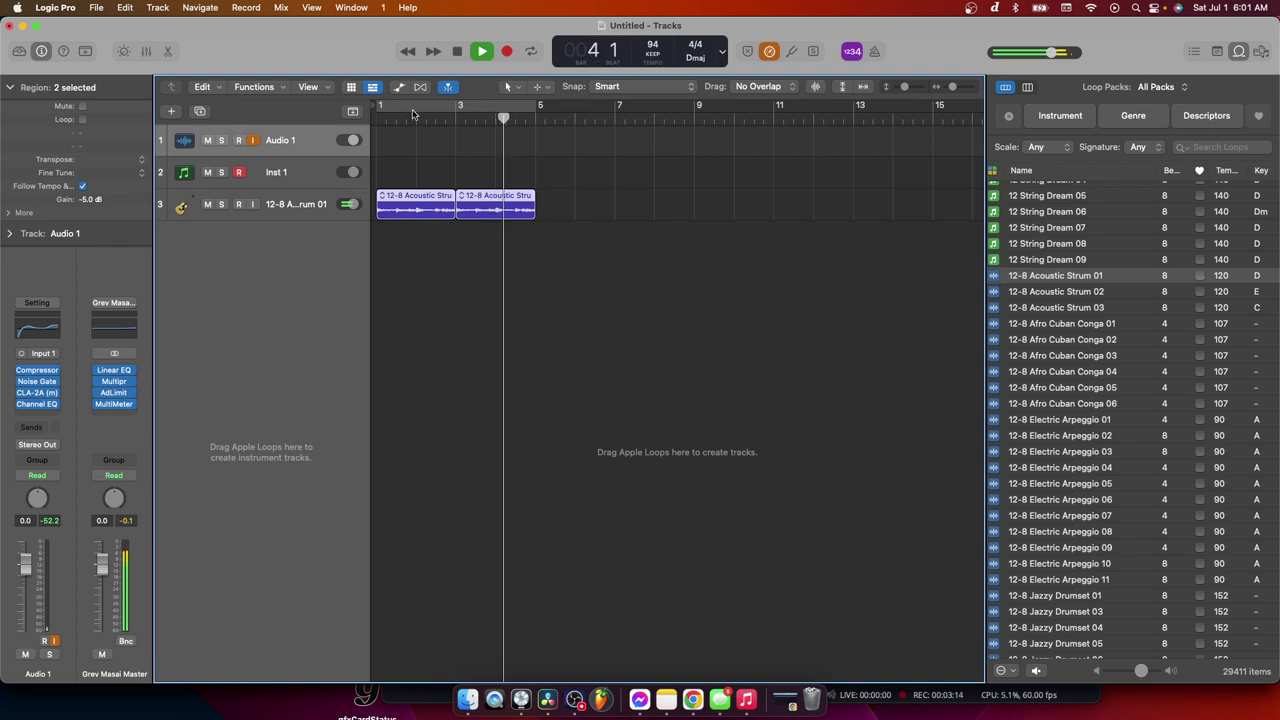
{"action": "key", "text": "c"}
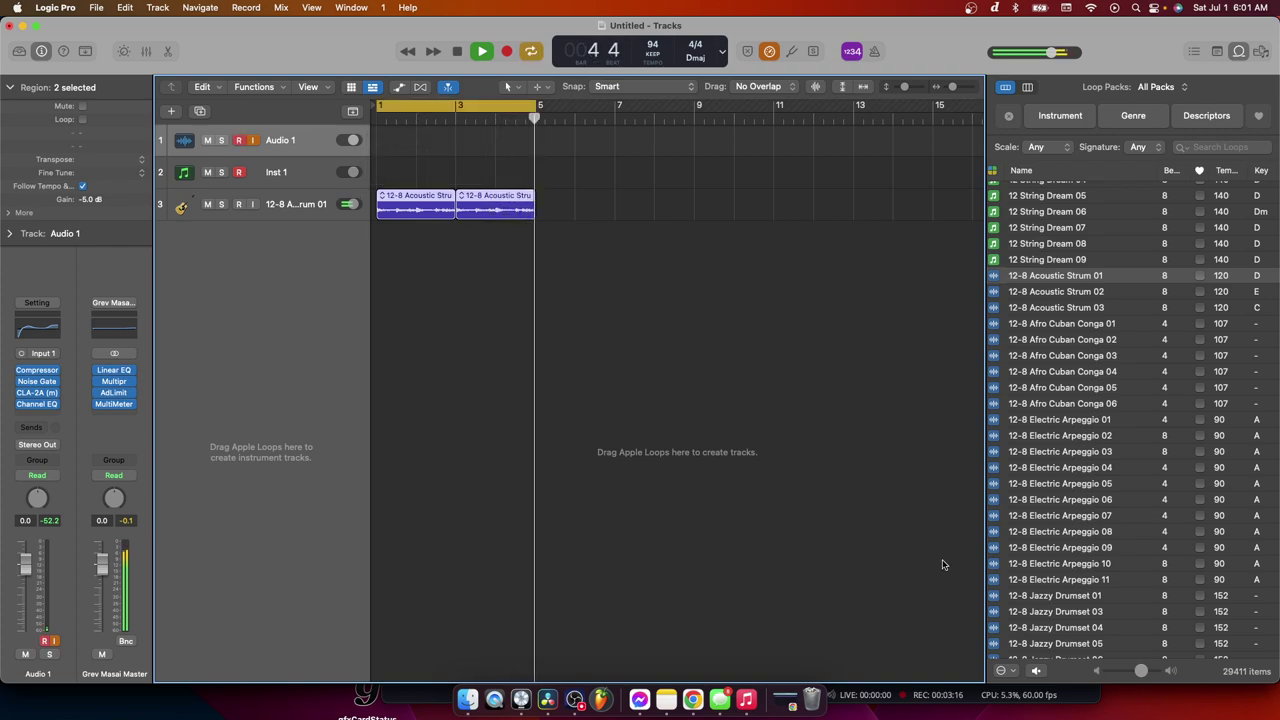
{"action": "key", "text": "space"}
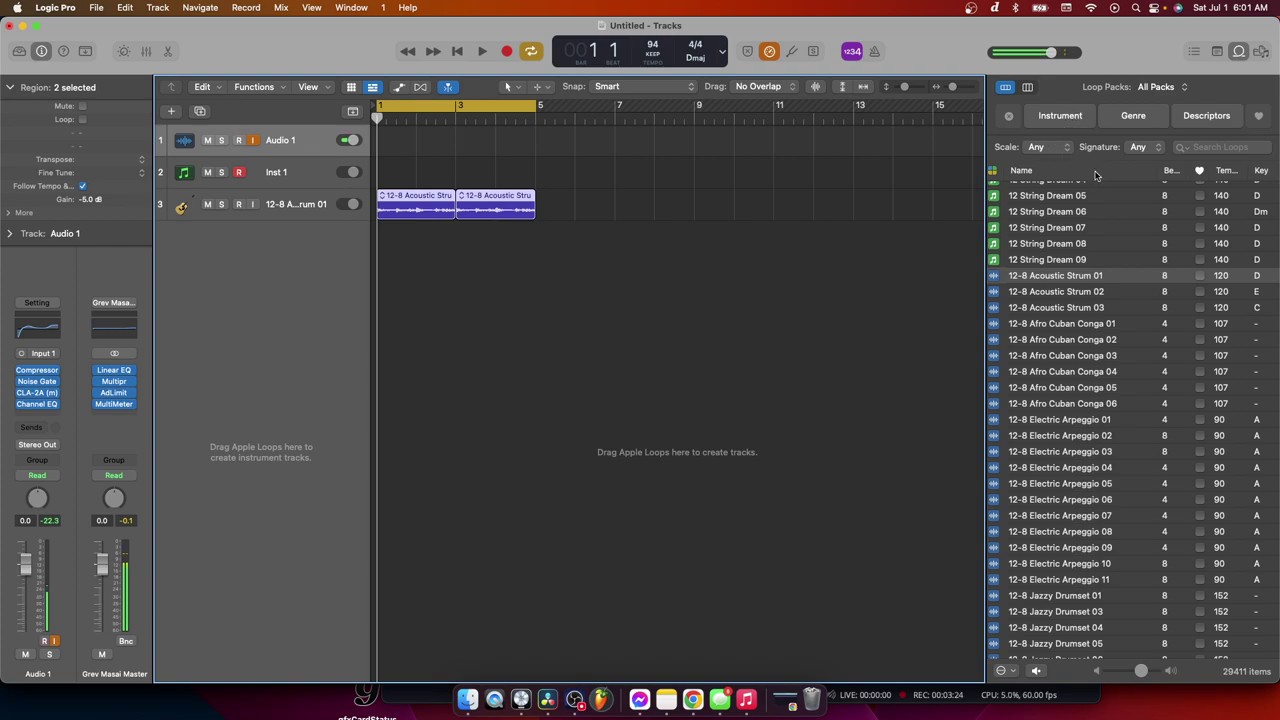
Filter loops to All Drums and preview 12-8 Jazzy Drumset 01, 03, 04 and 06
{"action": "left_click", "coordinate": [1066, 120]}
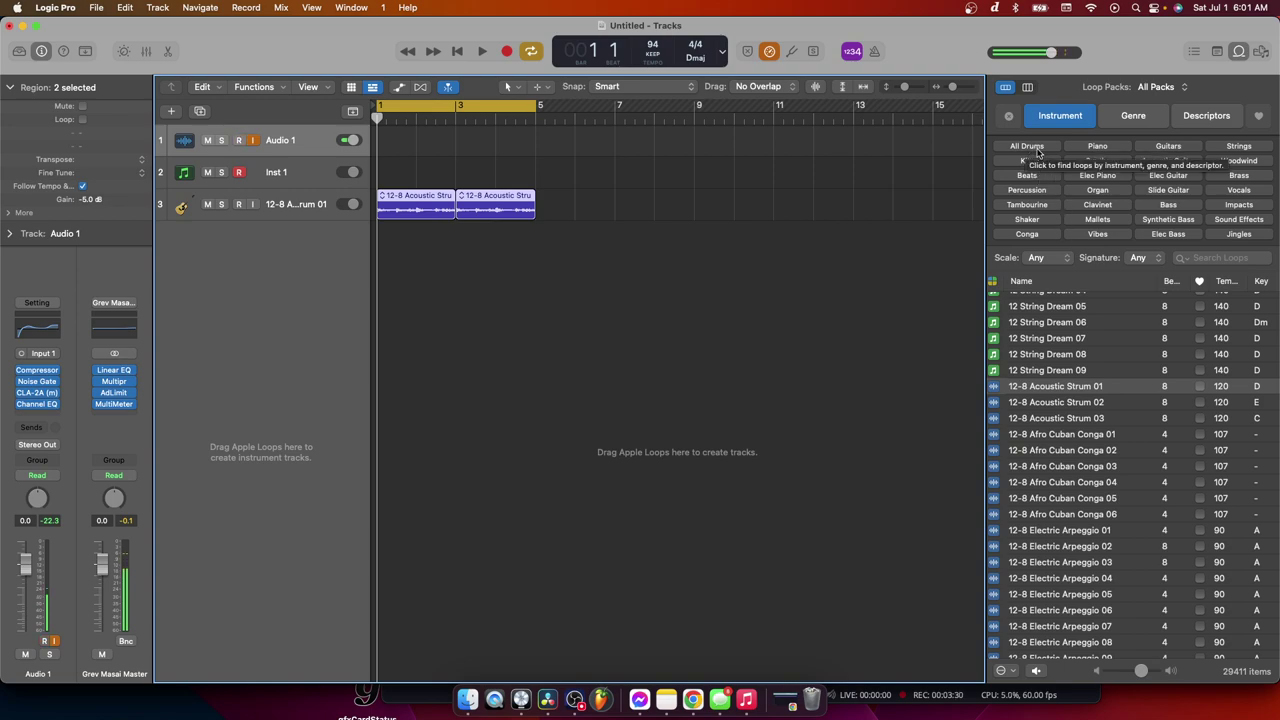
{"action": "left_click", "coordinate": [1040, 147]}
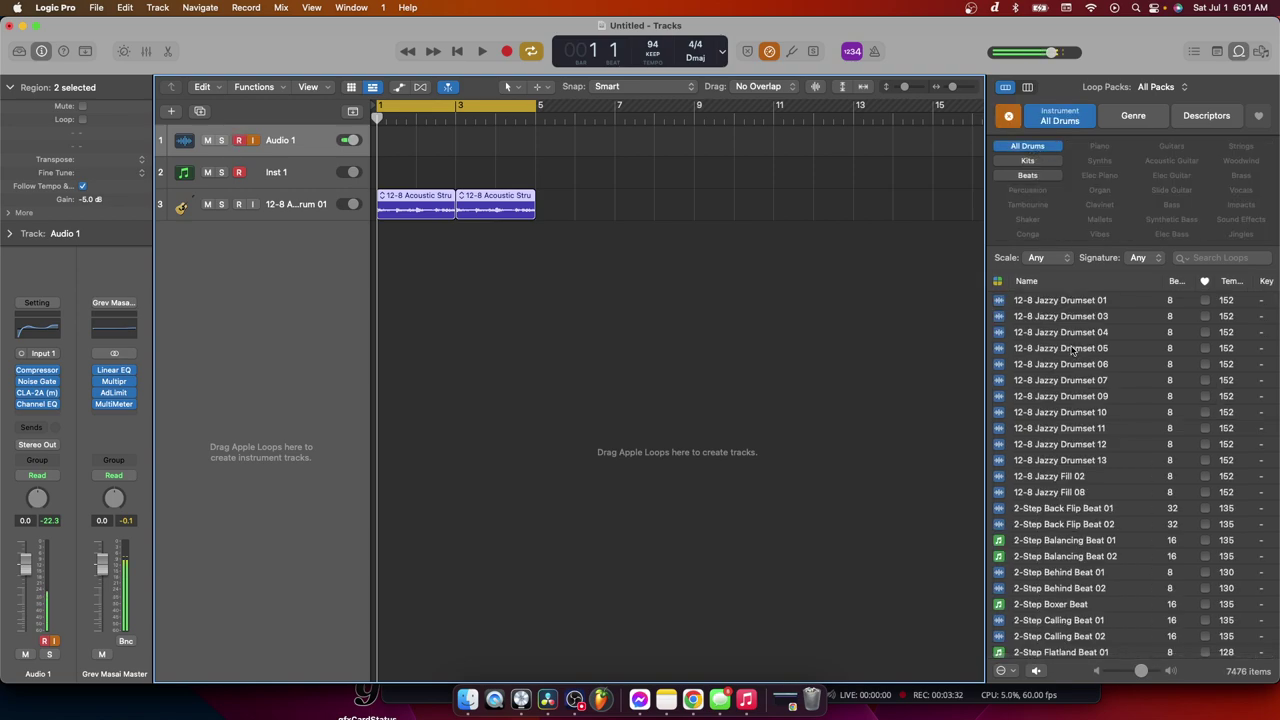
{"action": "left_click", "coordinate": [1055, 300]}
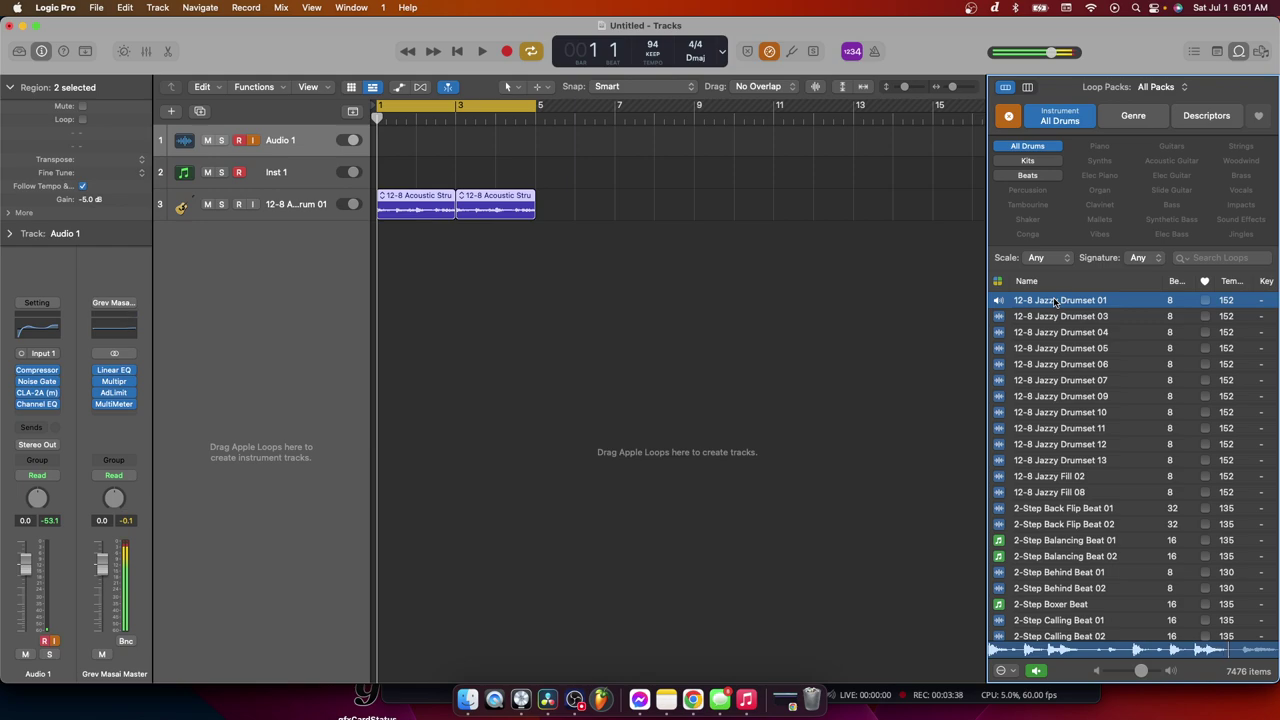
{"action": "left_click", "coordinate": [1068, 318]}
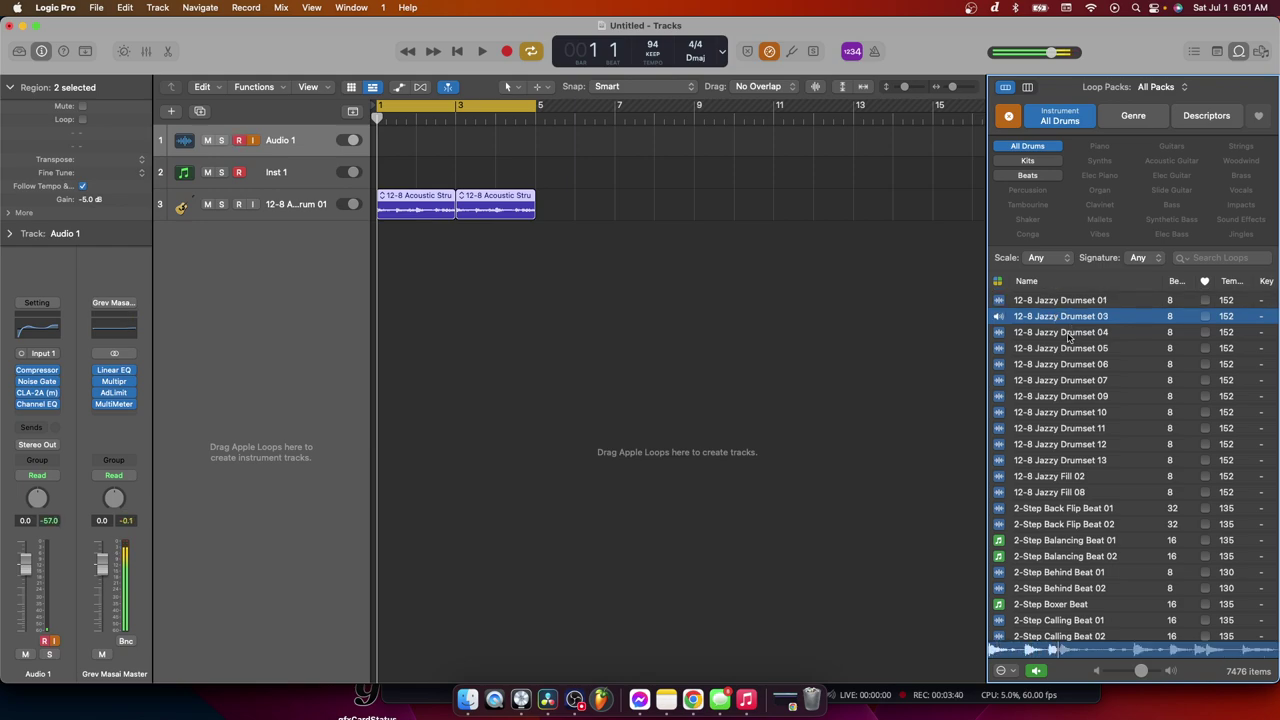
{"action": "left_click", "coordinate": [1070, 336]}
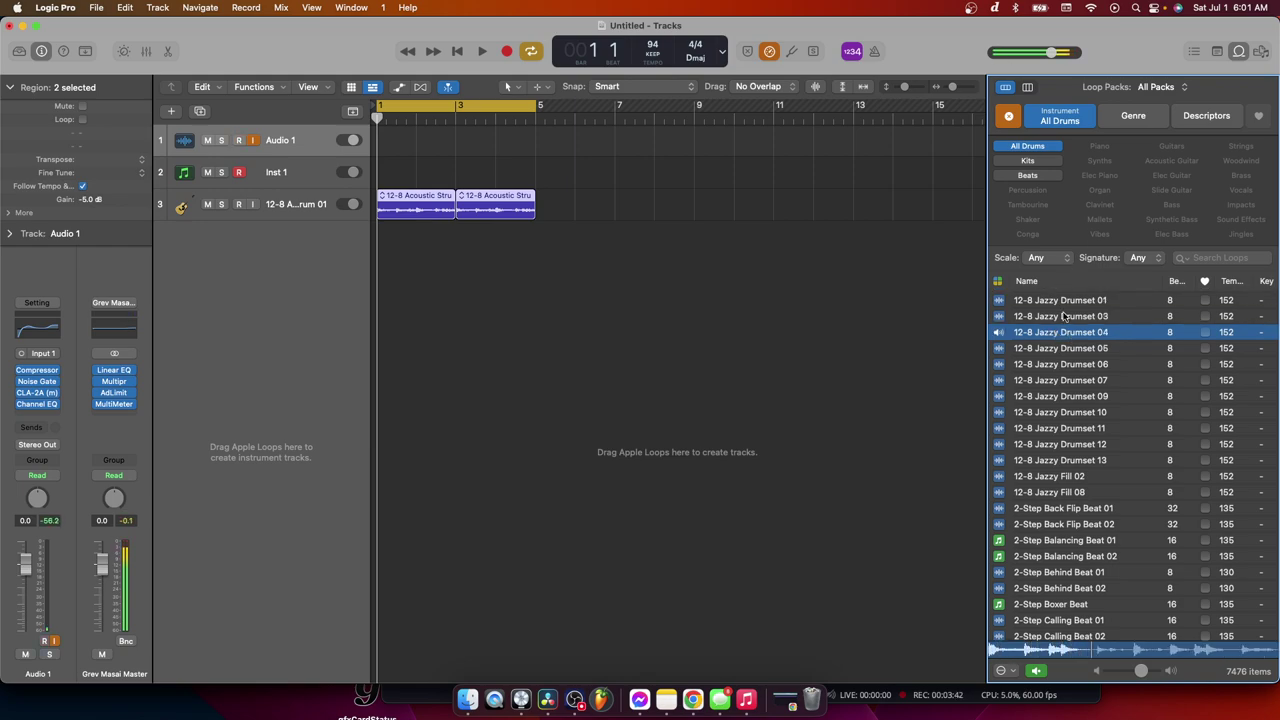
{"action": "left_click", "coordinate": [1062, 336]}
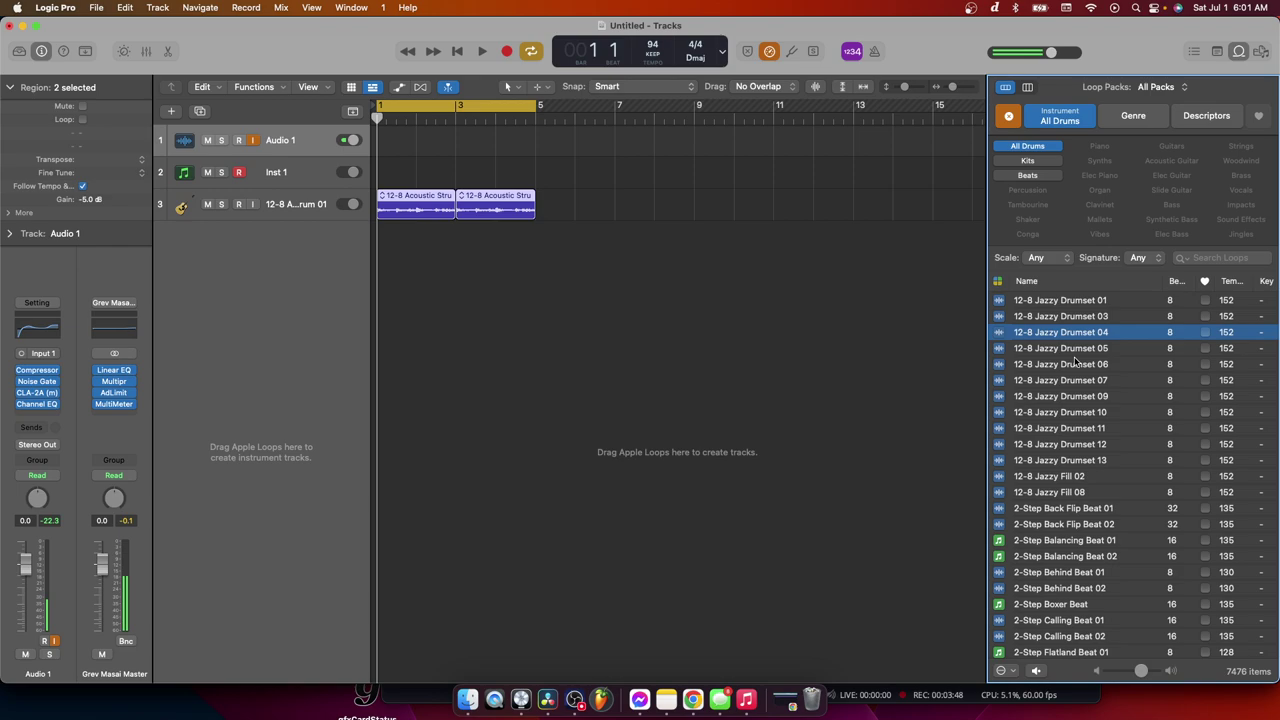
{"action": "left_click", "coordinate": [1078, 363]}
{"action": "left_click", "coordinate": [1058, 373]}
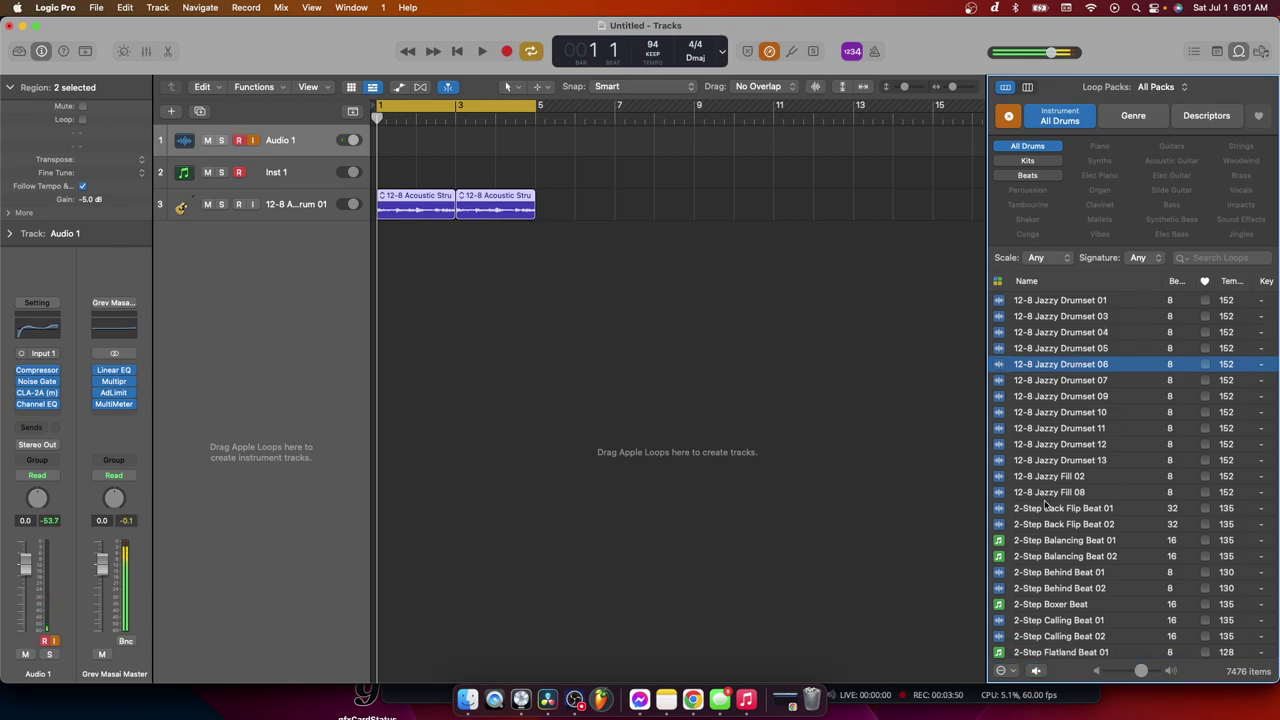
Preview 2-Step Back Flip, Behind 01/02, Boxer and Flatland Beat 01 loops, ending on Flatland
{"action": "scroll", "coordinate": [1060, 480], "scroll_direction": "down", "scroll_amount": 4}
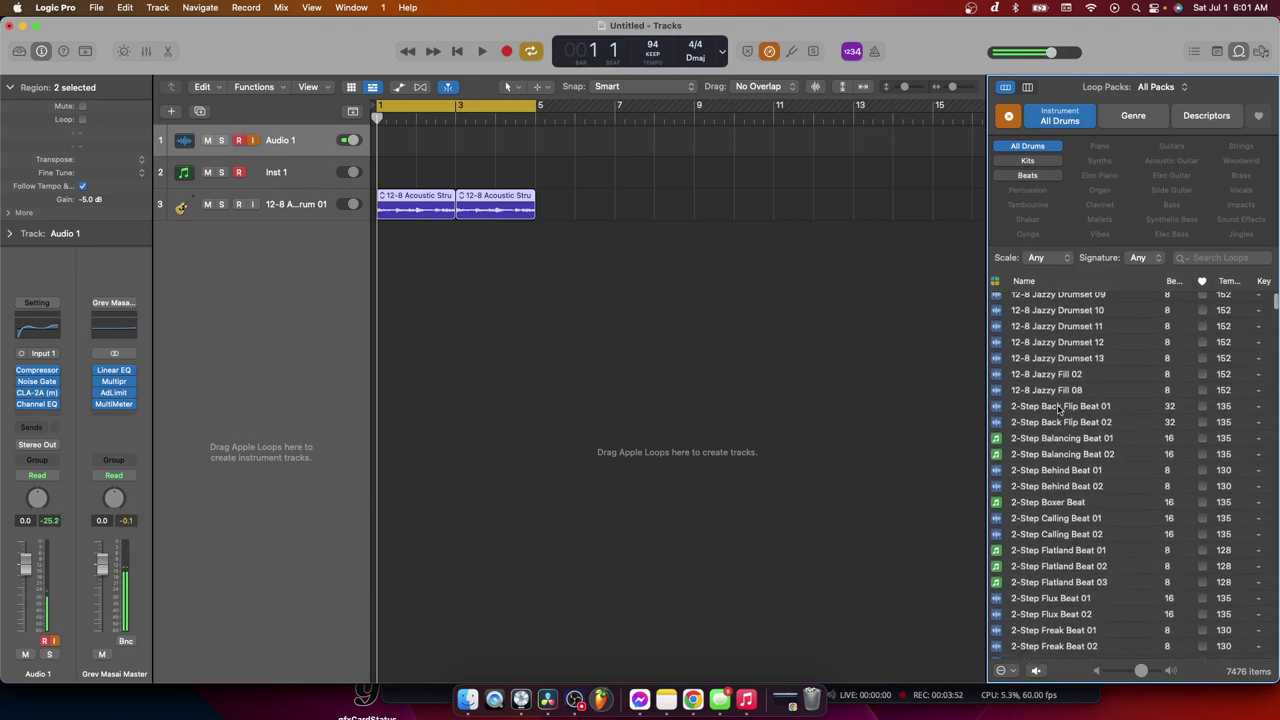
{"action": "left_click", "coordinate": [1062, 402]}
{"action": "scroll", "coordinate": [1127, 540], "scroll_direction": "down", "scroll_amount": 3}
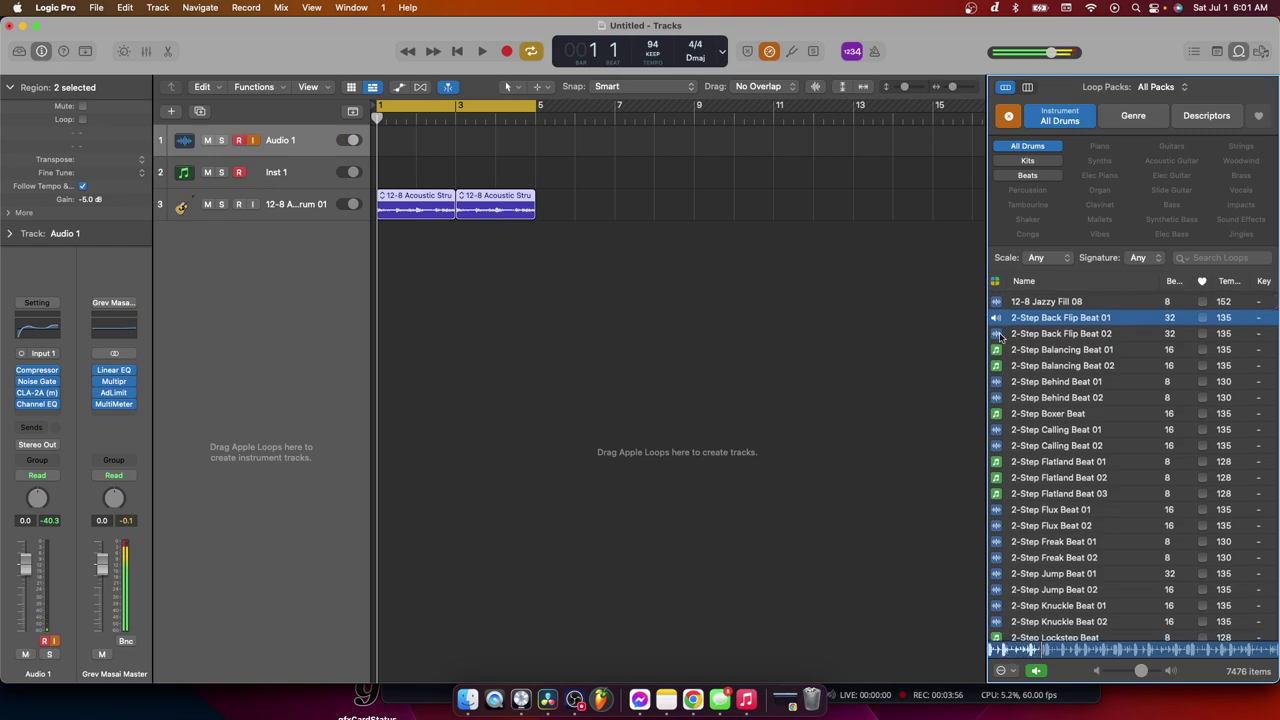
{"action": "left_click", "coordinate": [1060, 381]}
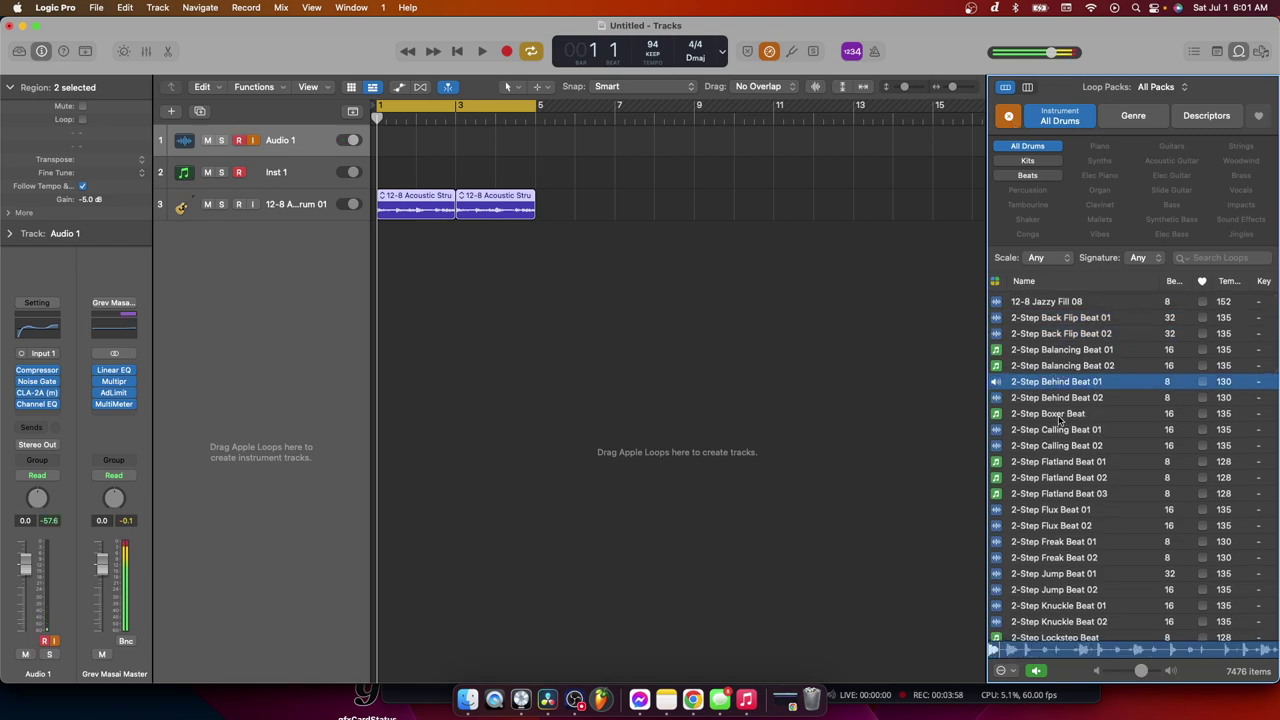
{"action": "scroll", "coordinate": [1066, 437], "scroll_direction": "down", "scroll_amount": 2}
{"action": "scroll", "coordinate": [1066, 437], "scroll_direction": "down", "scroll_amount": 1}
{"action": "scroll", "coordinate": [1068, 400], "scroll_direction": "up", "scroll_amount": 3}
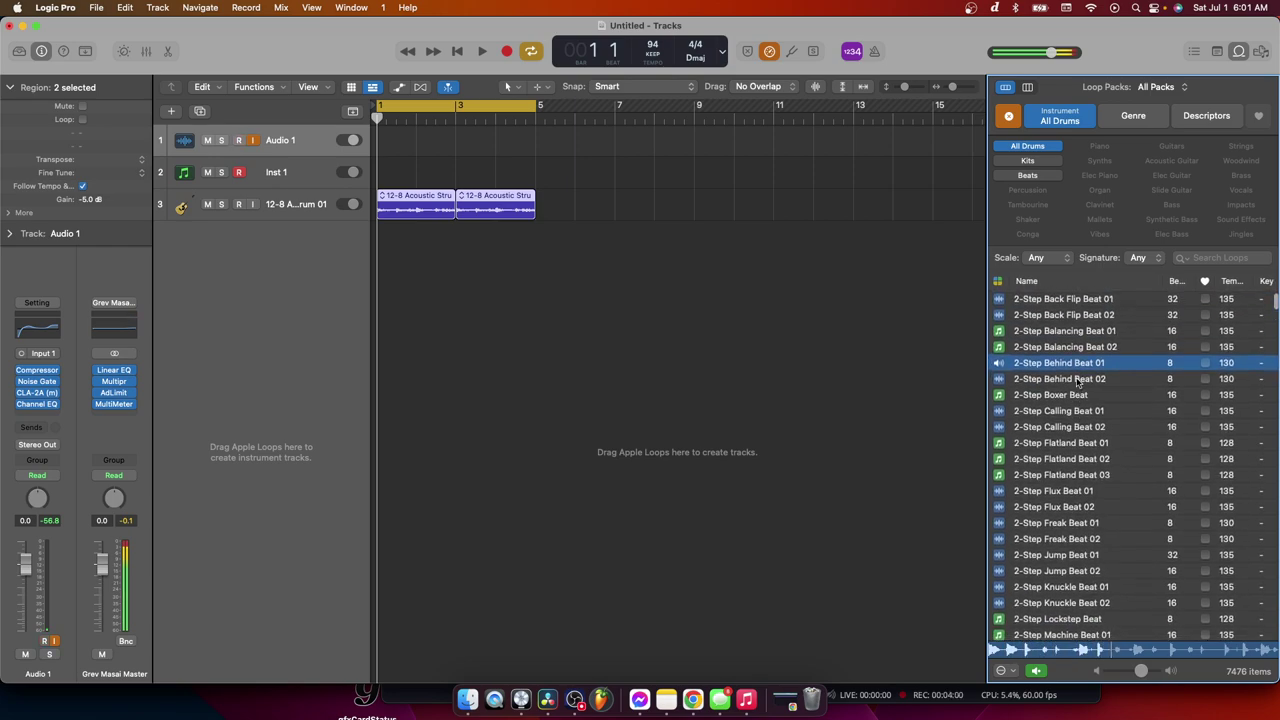
{"action": "left_click", "coordinate": [1068, 380]}
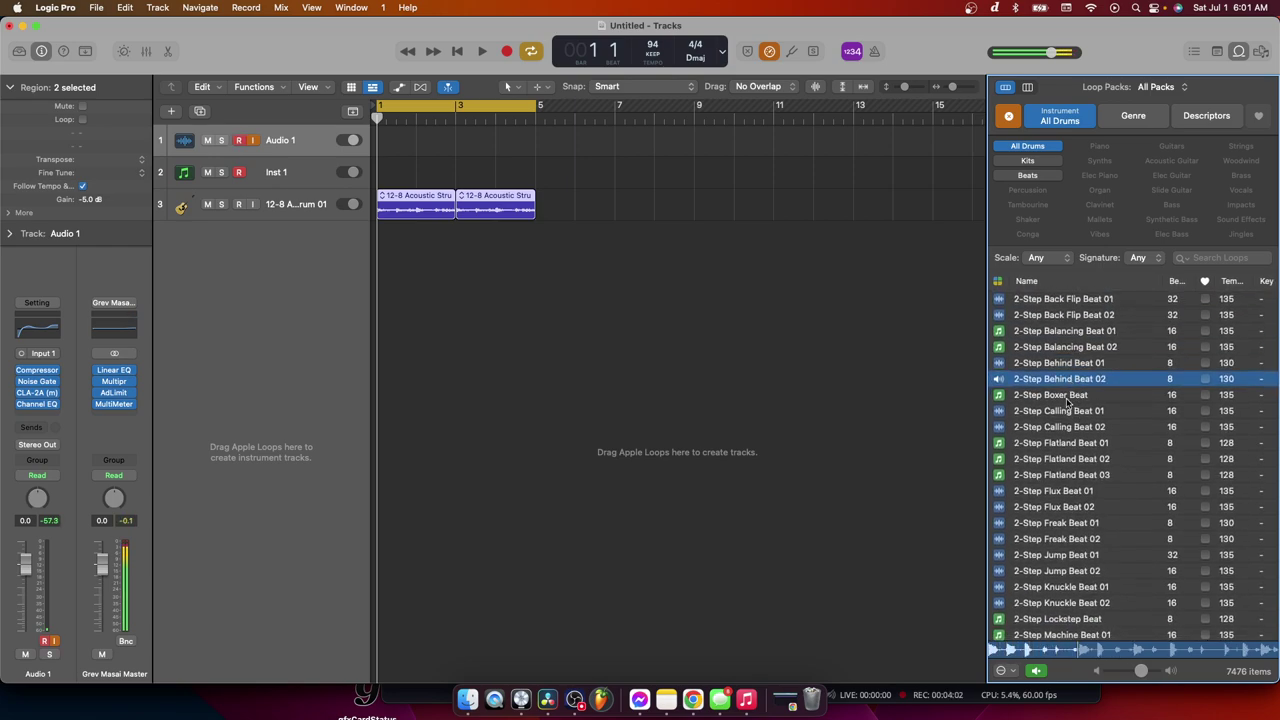
{"action": "left_click", "coordinate": [1068, 396]}
{"action": "scroll", "coordinate": [1068, 400], "scroll_direction": "down", "scroll_amount": 3}
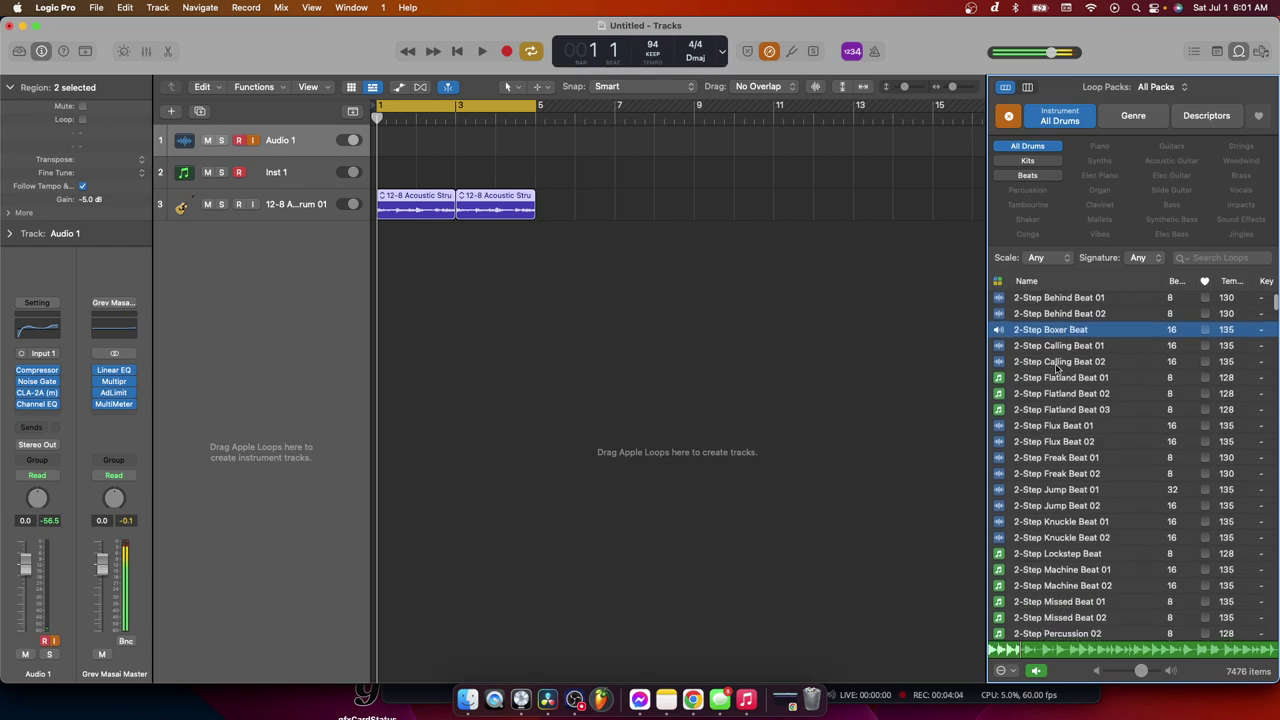
{"action": "left_click", "coordinate": [1060, 378]}
{"action": "scroll", "coordinate": [1066, 420], "scroll_direction": "down", "scroll_amount": 2}
{"action": "scroll", "coordinate": [1070, 432], "scroll_direction": "left", "scroll_amount": 1}
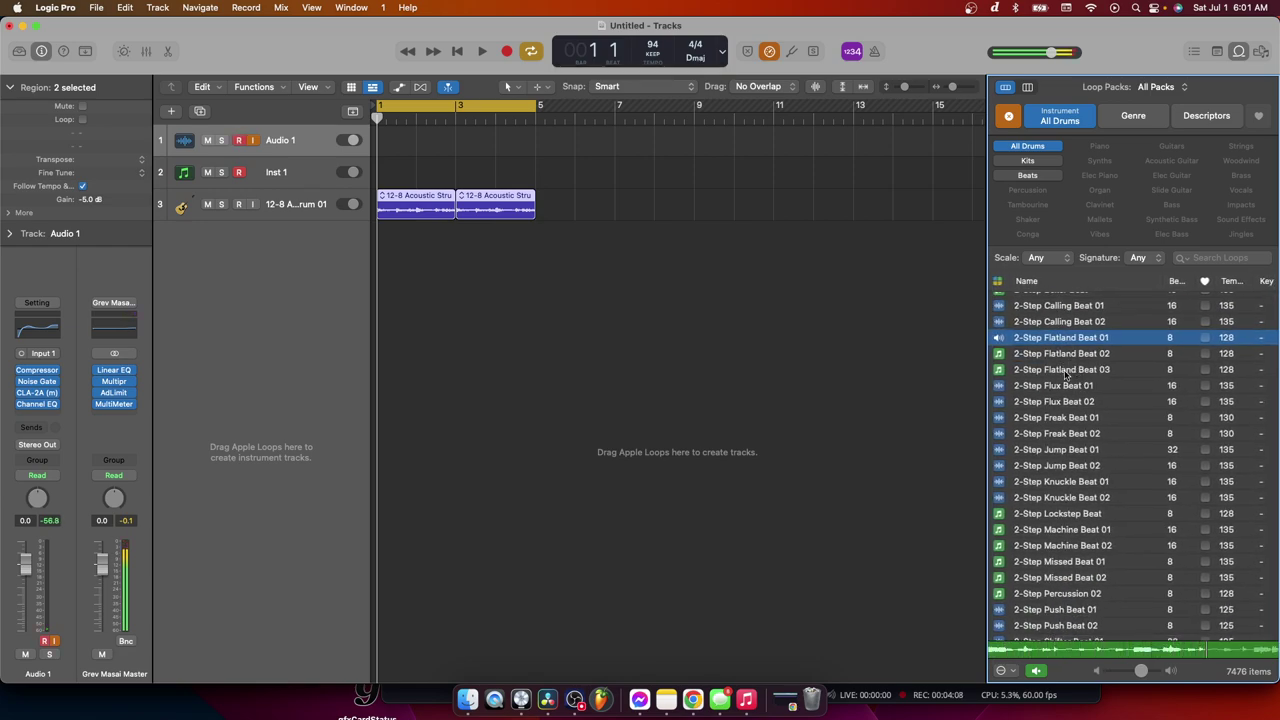
{"action": "left_click", "coordinate": [1060, 340]}
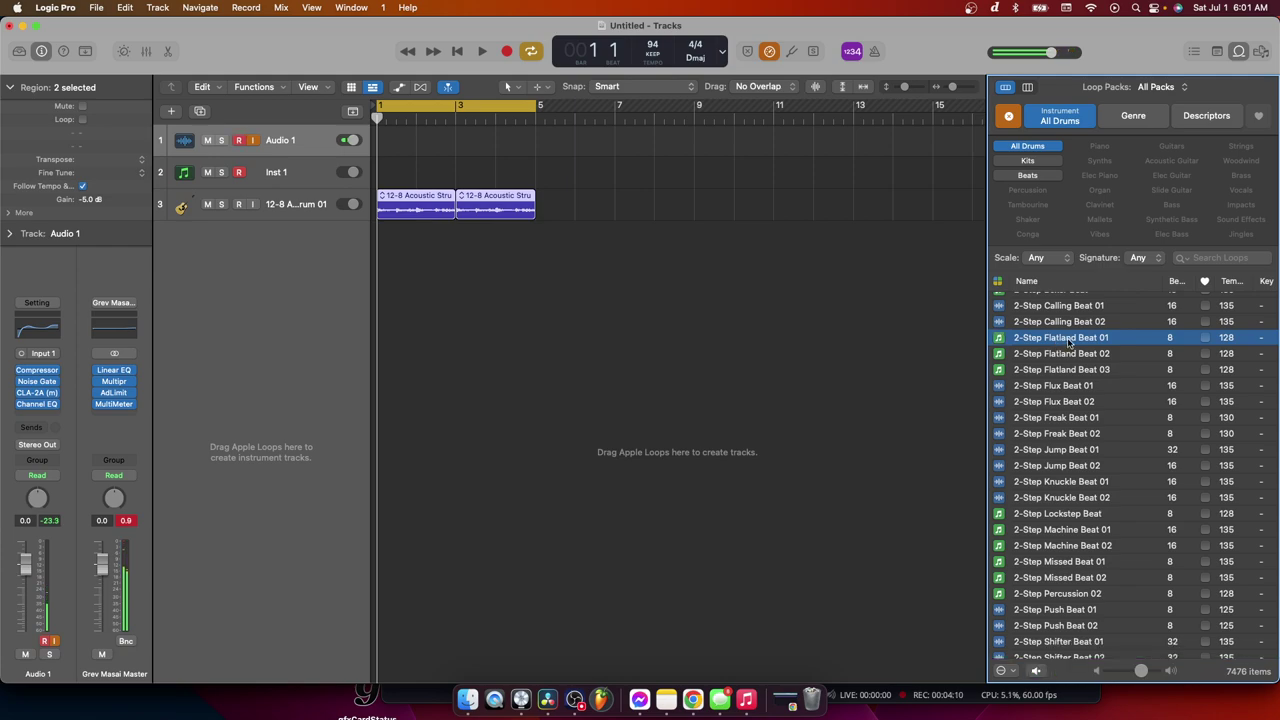
Place 2-Step Flatland Beat 01 on a new track at bar 1 and duplicate it to bar 3
{"action": "left_click_drag", "start_coordinate": [1068, 342], "coordinate": [384, 318]}
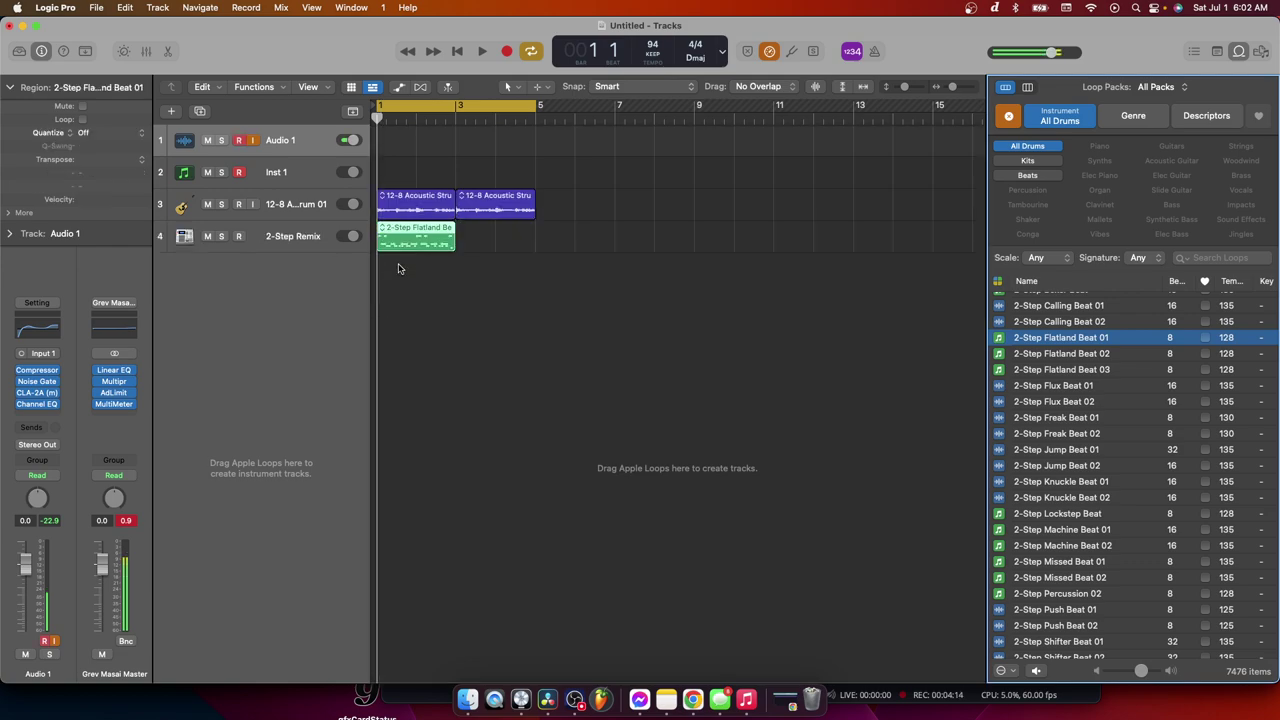
{"action": "left_click", "coordinate": [400, 247]}
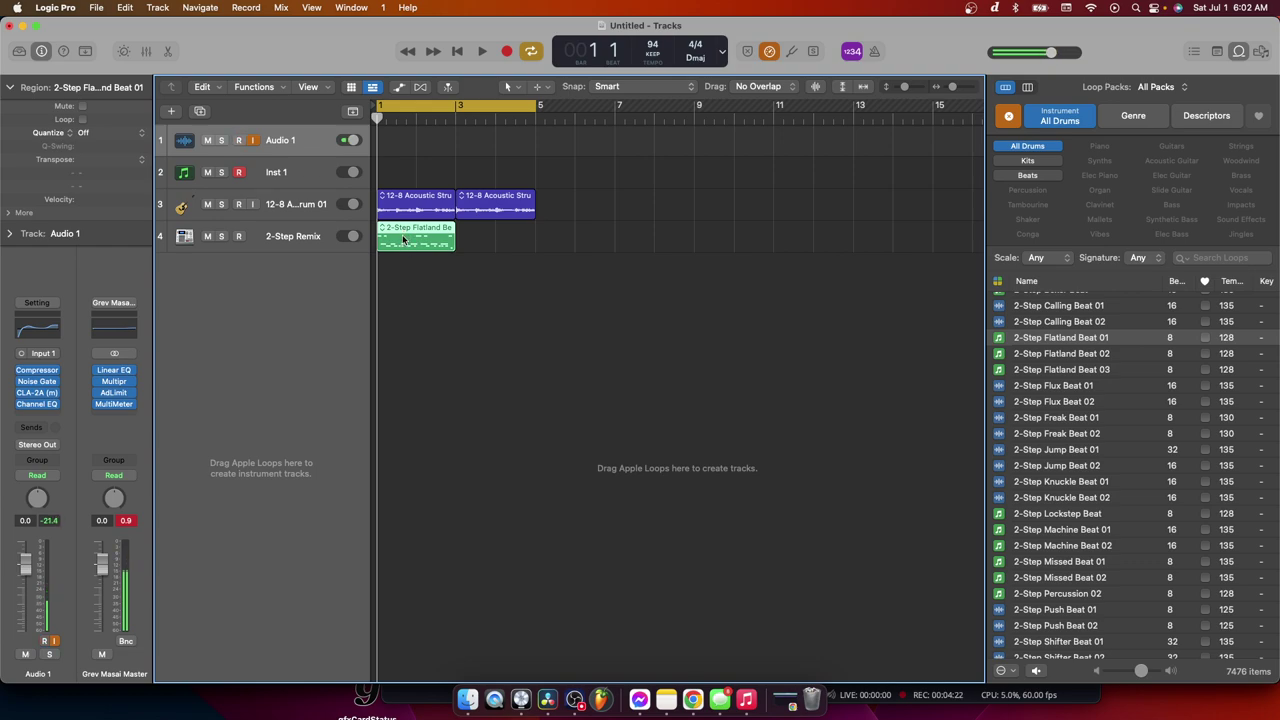
{"action": "key", "text": "super+Right"}
{"action": "left_click_drag", "start_coordinate": [407, 238], "coordinate": [493, 241]}
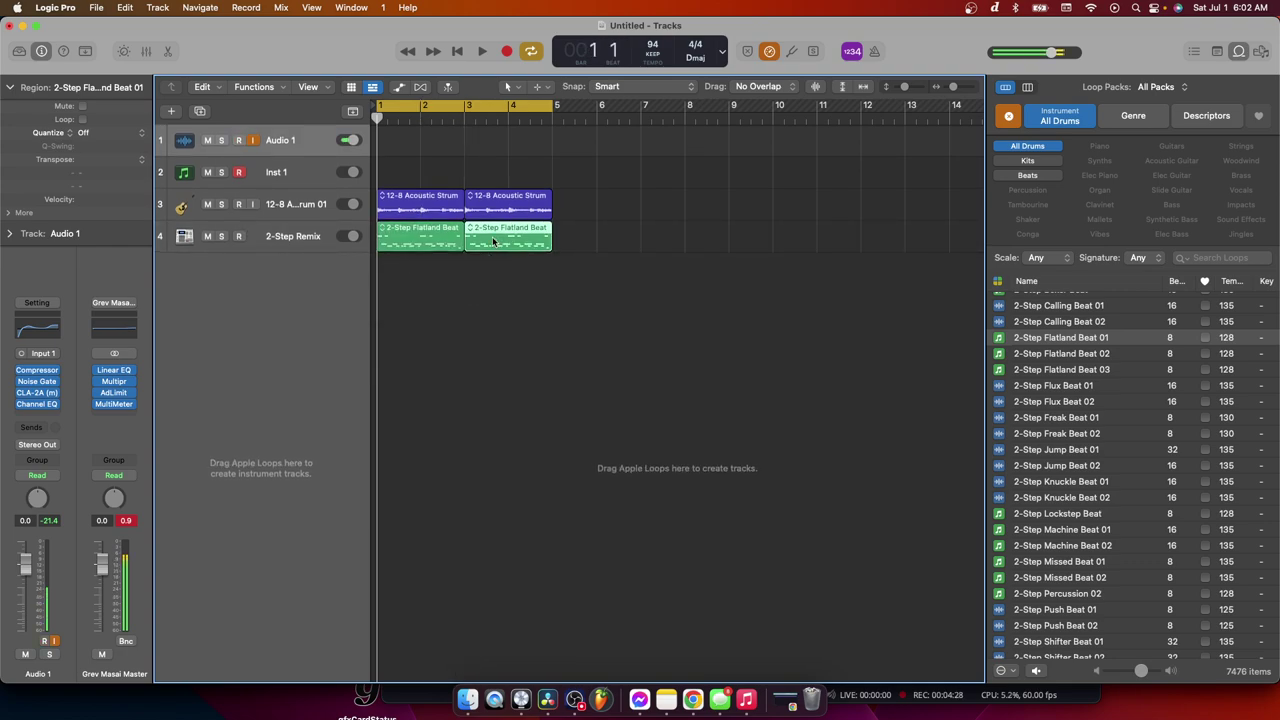
Play the drums with the strum, then delete the second Flatland Beat copy
{"action": "key", "text": "space"}
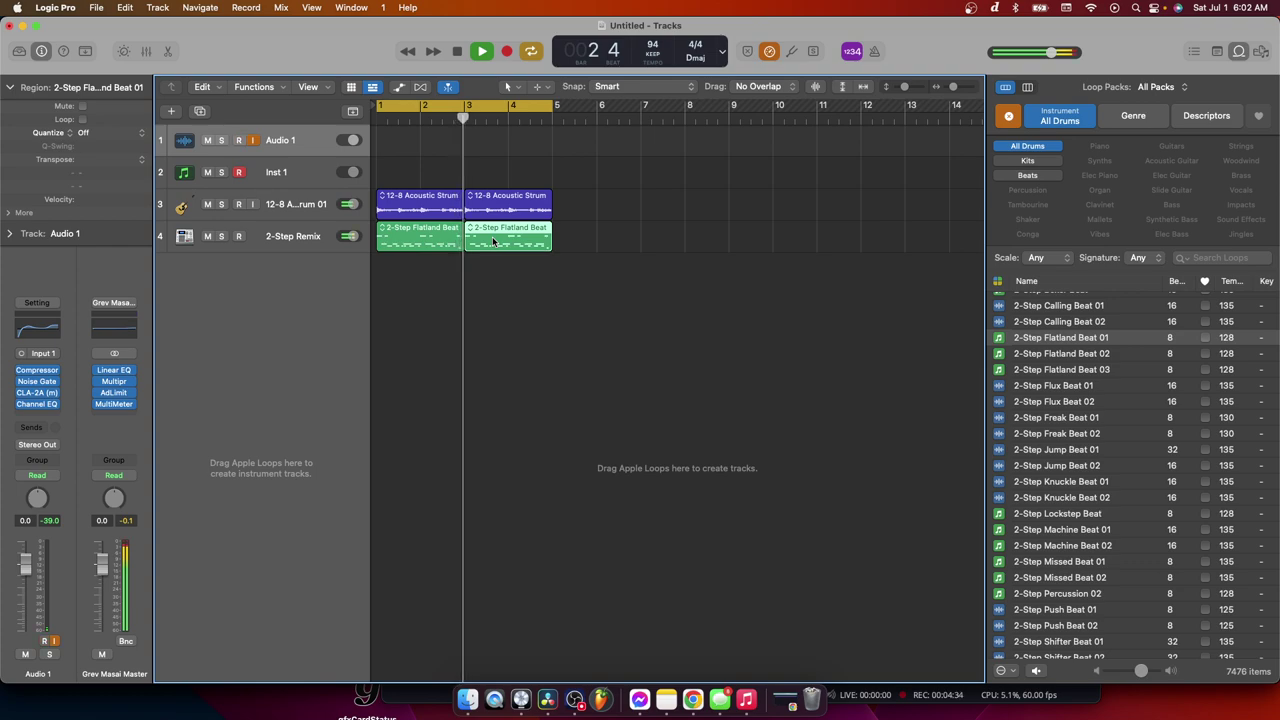
{"action": "key", "text": "space"}
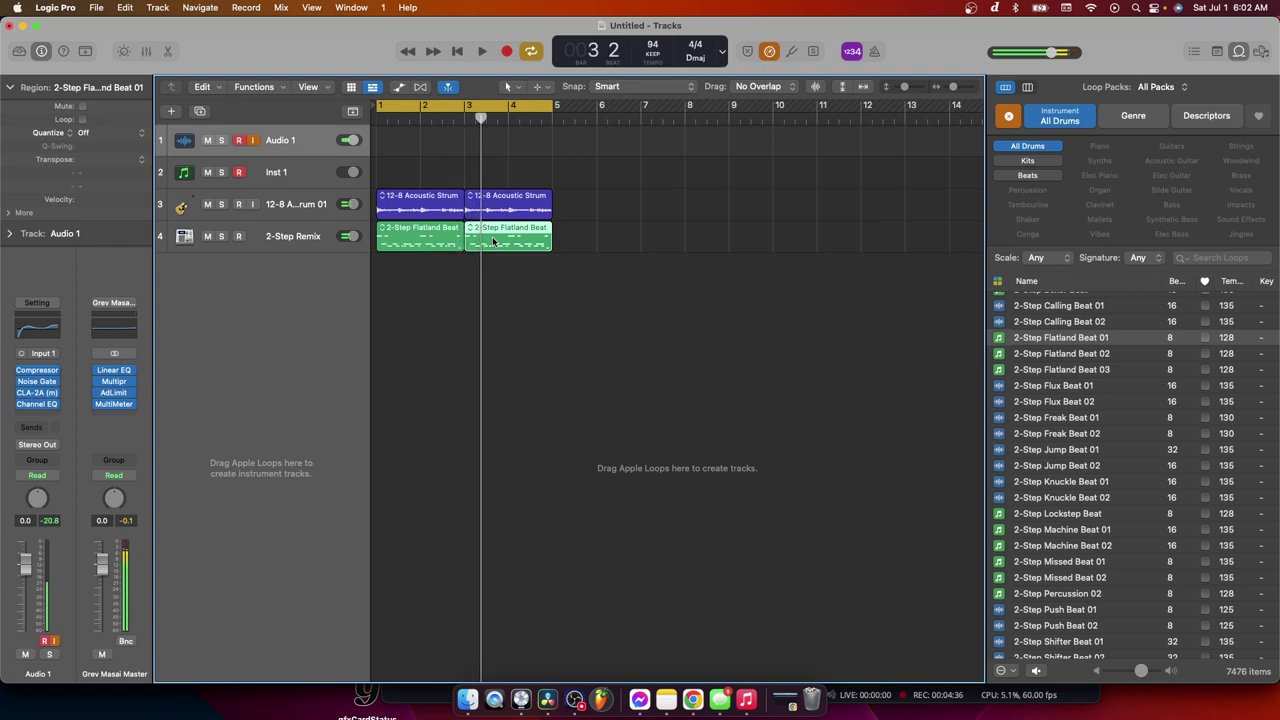
{"action": "key", "text": "Delete"}
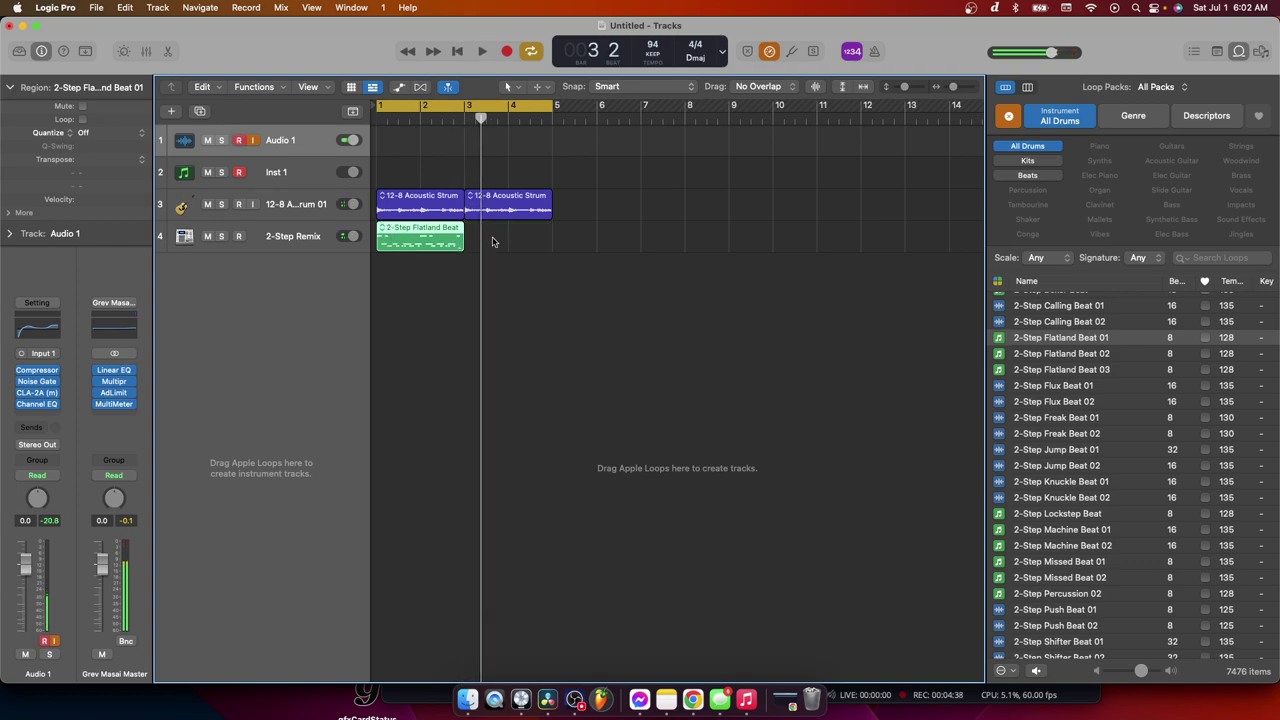
Remove the drum track and preview 2-Step Freak, Knuckle, Lockstep, Missed and Push Beat loops
{"action": "key", "text": "super+Delete"}
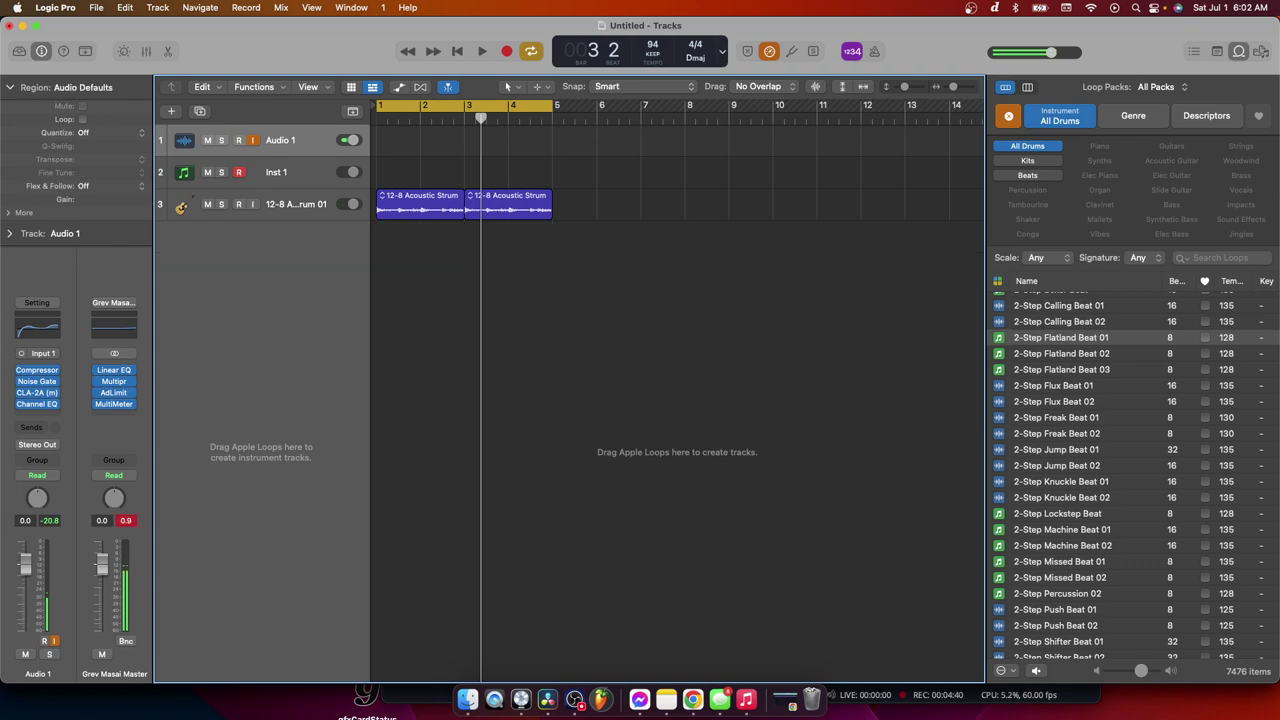
{"action": "scroll", "coordinate": [1070, 420], "scroll_direction": "down", "scroll_amount": 3}
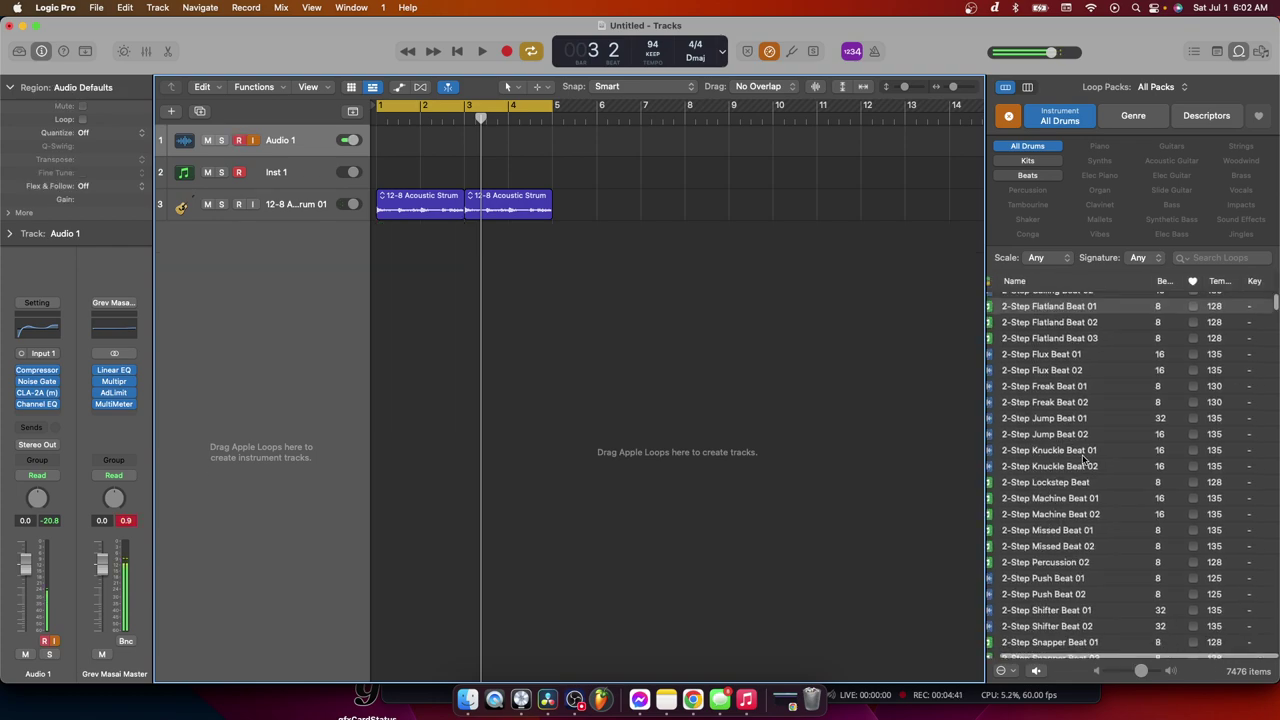
{"action": "left_click", "coordinate": [1060, 378]}
{"action": "scroll", "coordinate": [1080, 385], "scroll_direction": "down", "scroll_amount": 2}
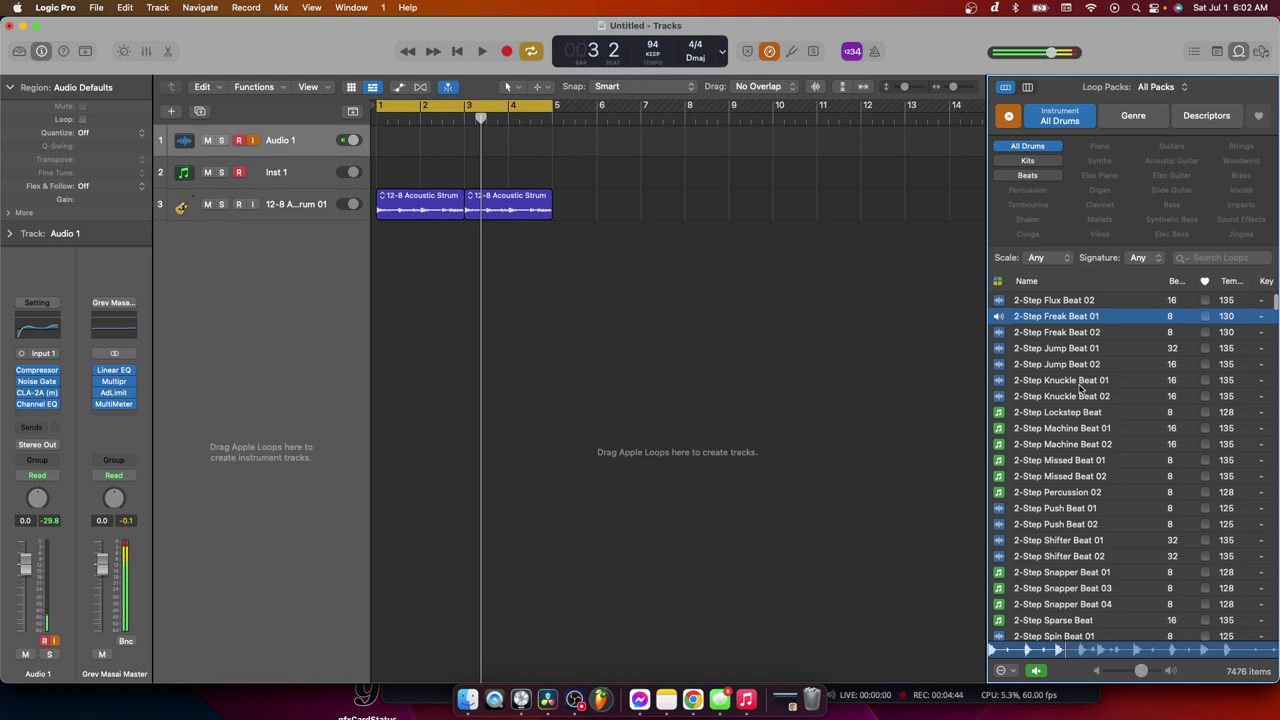
{"action": "left_click", "coordinate": [1080, 386]}
{"action": "left_click", "coordinate": [1070, 418]}
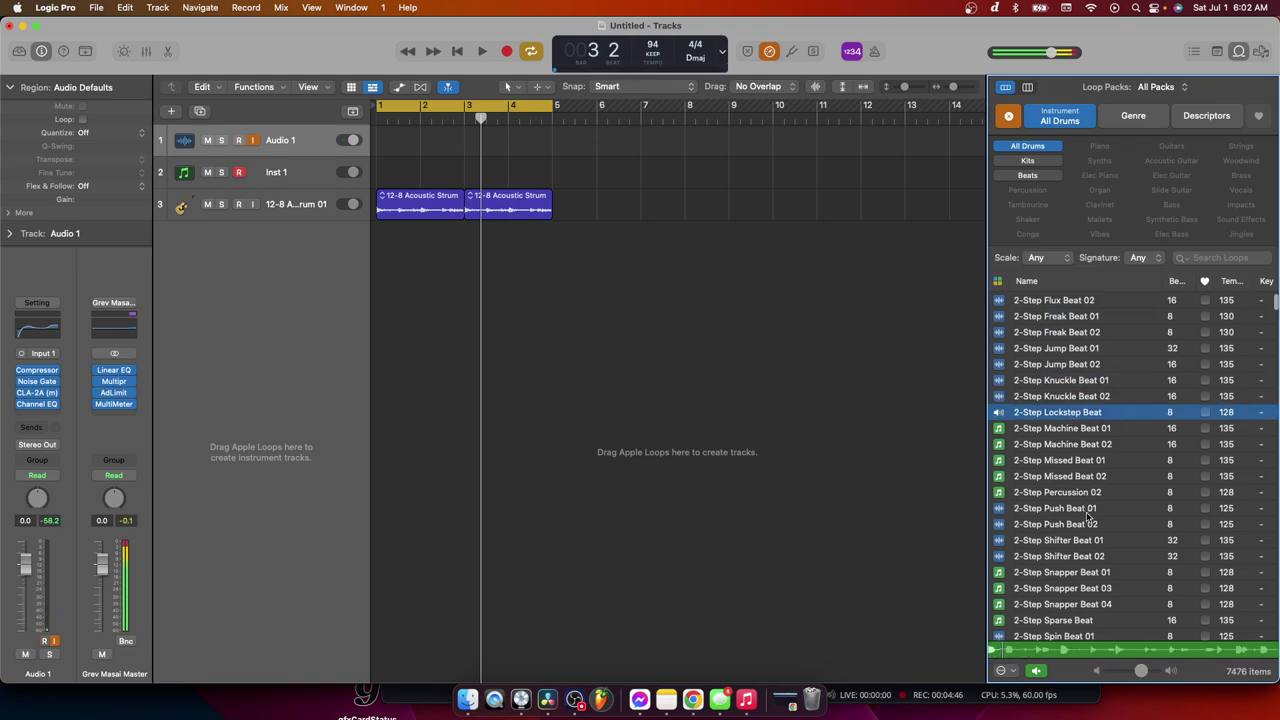
{"action": "scroll", "coordinate": [1090, 515], "scroll_direction": "down", "scroll_amount": 3}
{"action": "left_click", "coordinate": [1068, 400]}
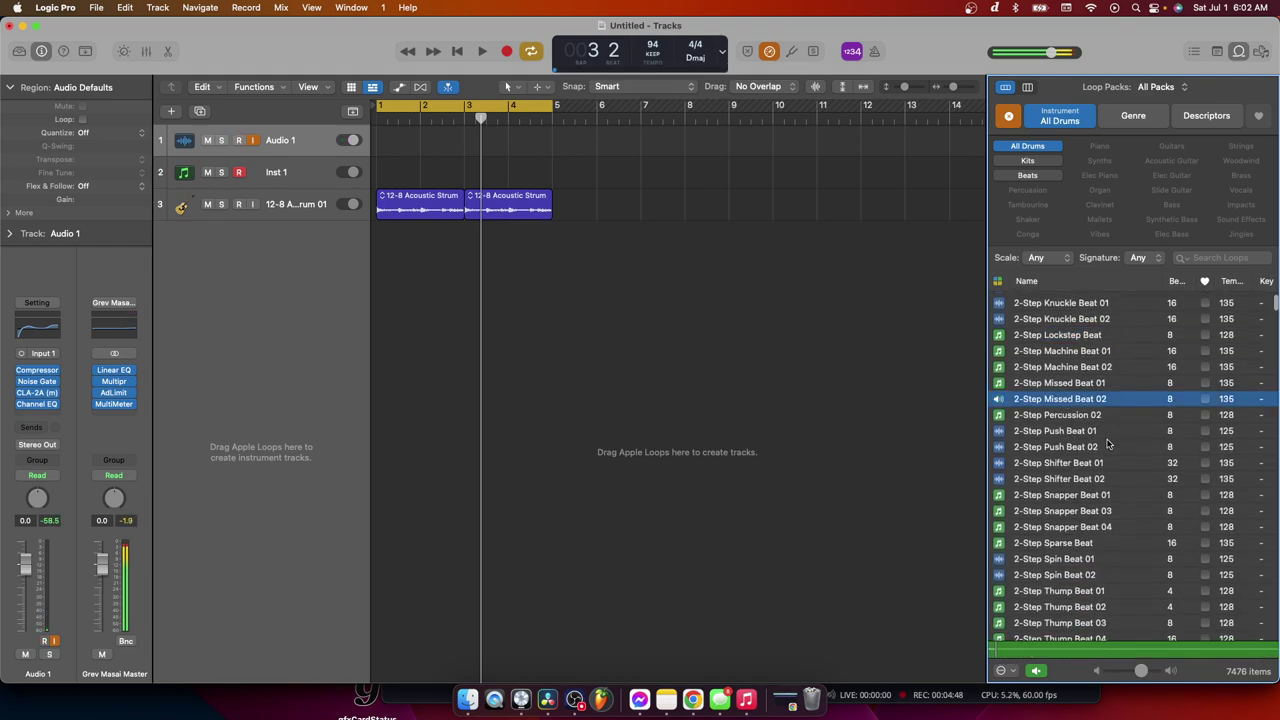
{"action": "left_click", "coordinate": [1049, 432]}
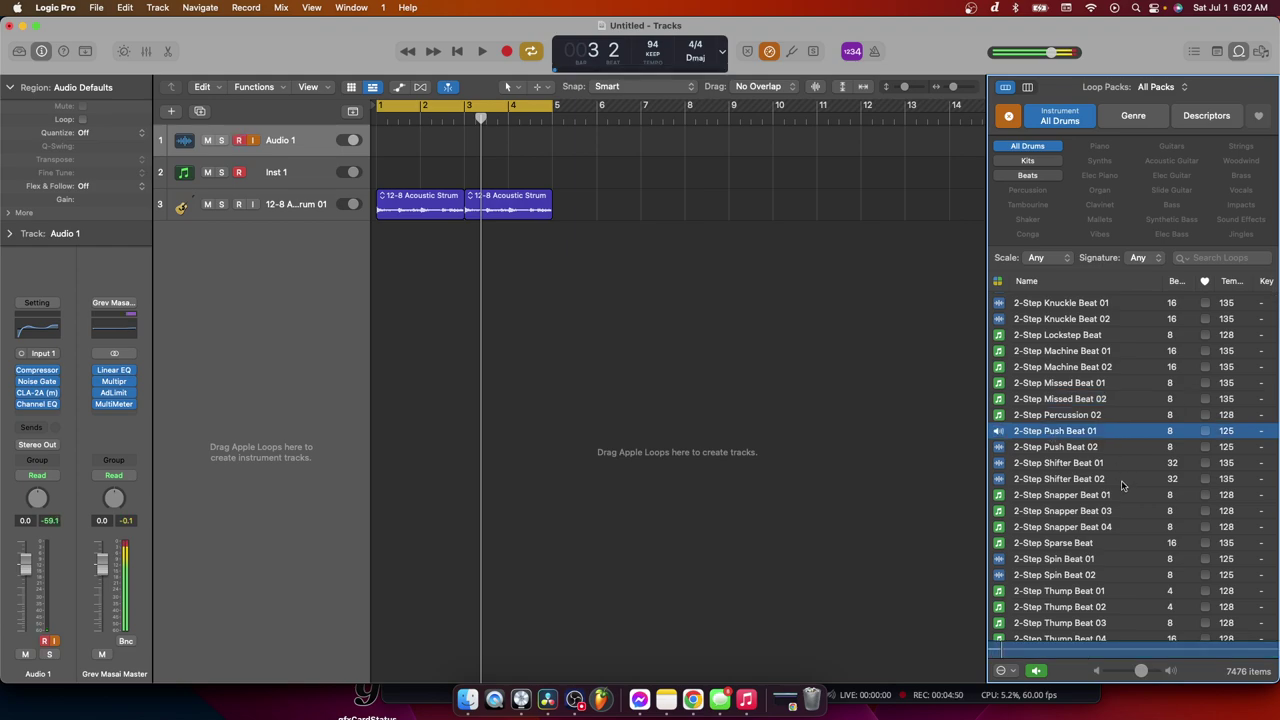
{"action": "scroll", "coordinate": [1100, 450], "scroll_direction": "down", "scroll_amount": 3}
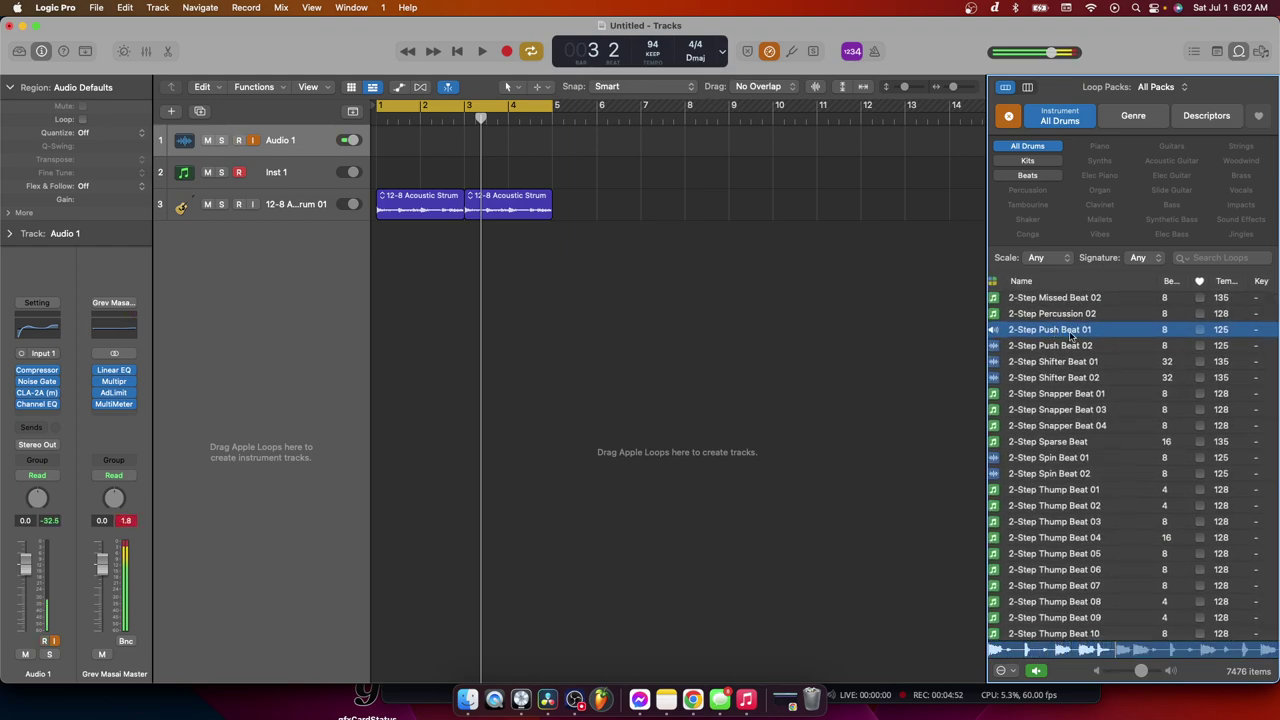
Place 2-Step Push Beat 01 on a new track at bar 1 and play it from the start
{"action": "left_click_drag", "start_coordinate": [1076, 333], "coordinate": [925, 345]}
{"action": "left_click_drag", "start_coordinate": [925, 300], "coordinate": [377, 245]}
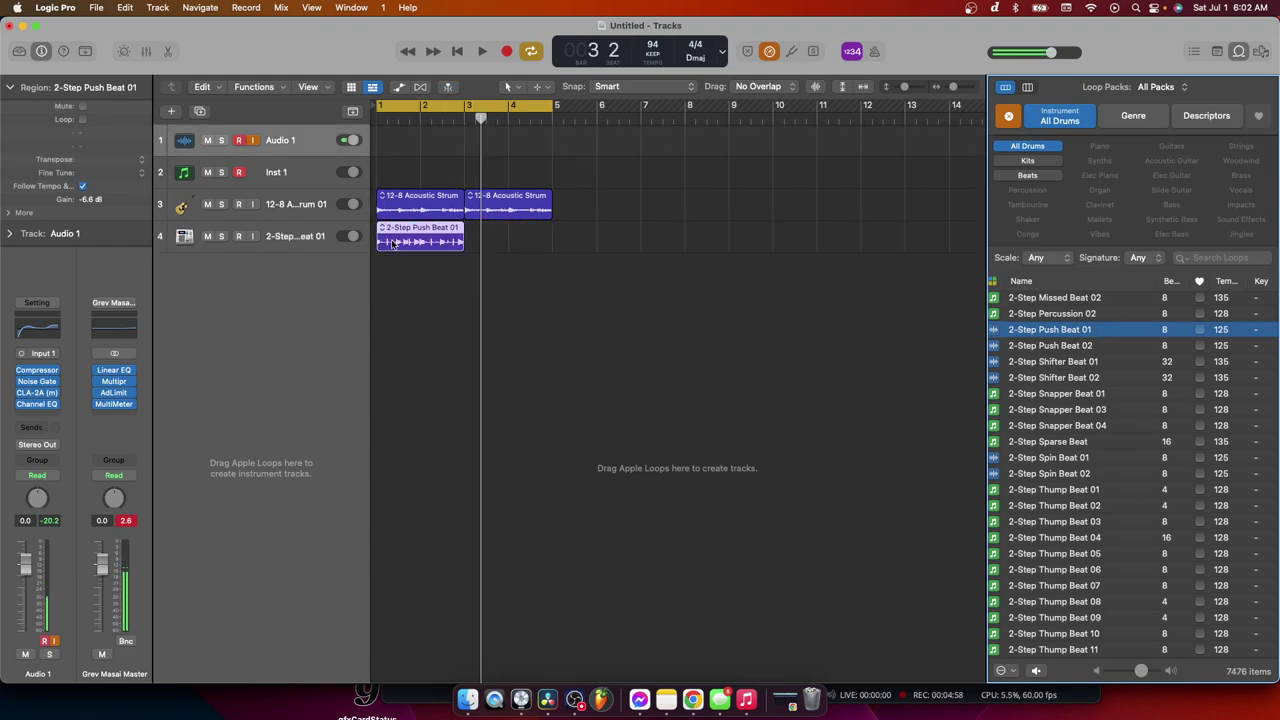
{"action": "left_click", "coordinate": [377, 118]}
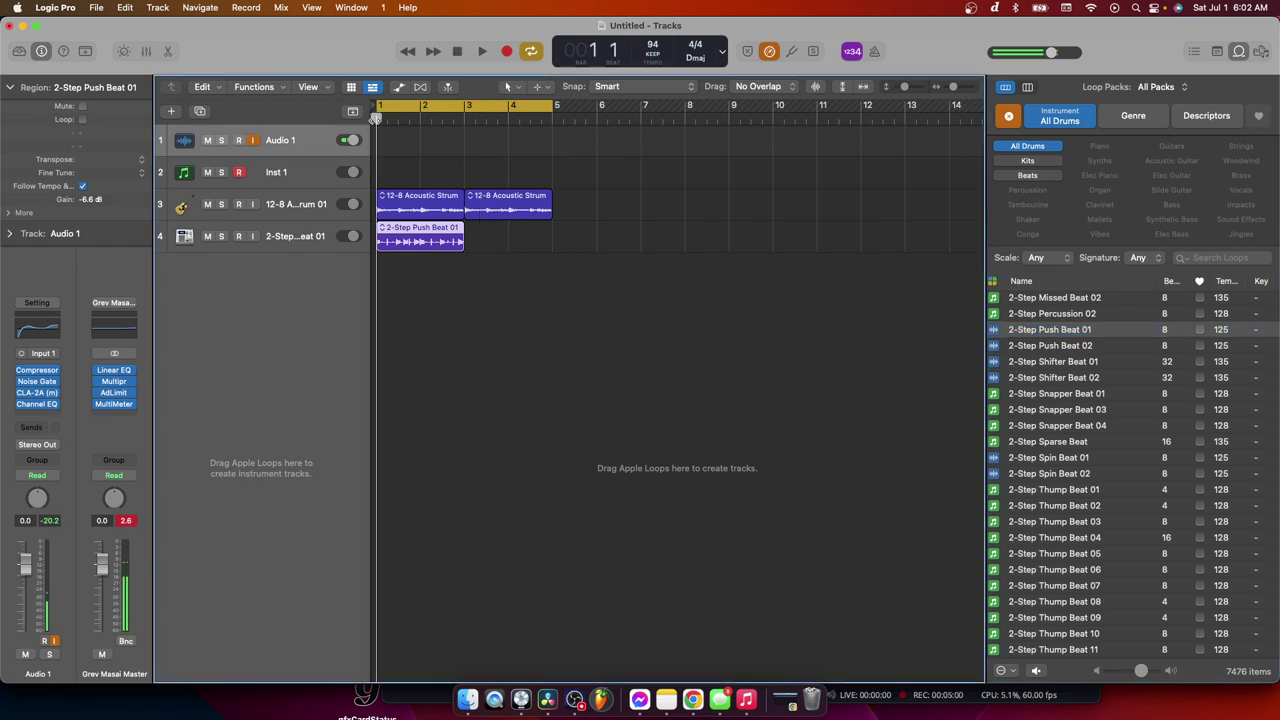
{"action": "key", "text": "space"}
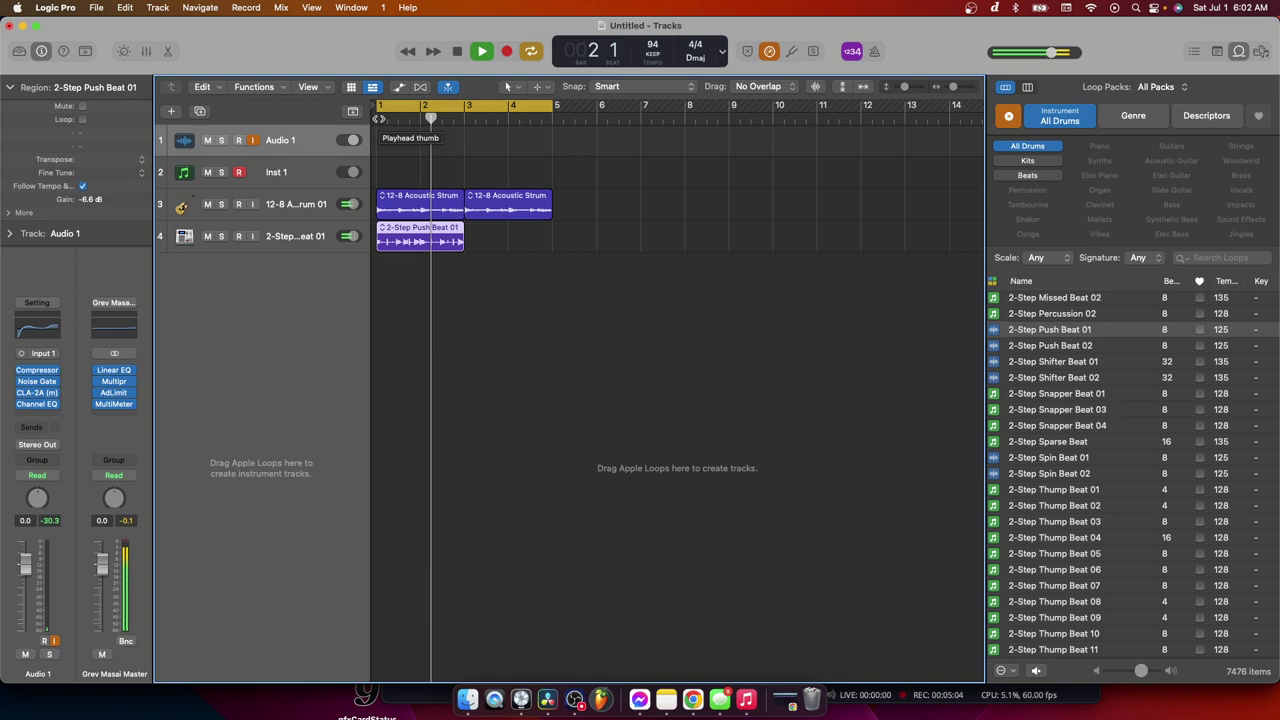
{"action": "key", "text": "space"}
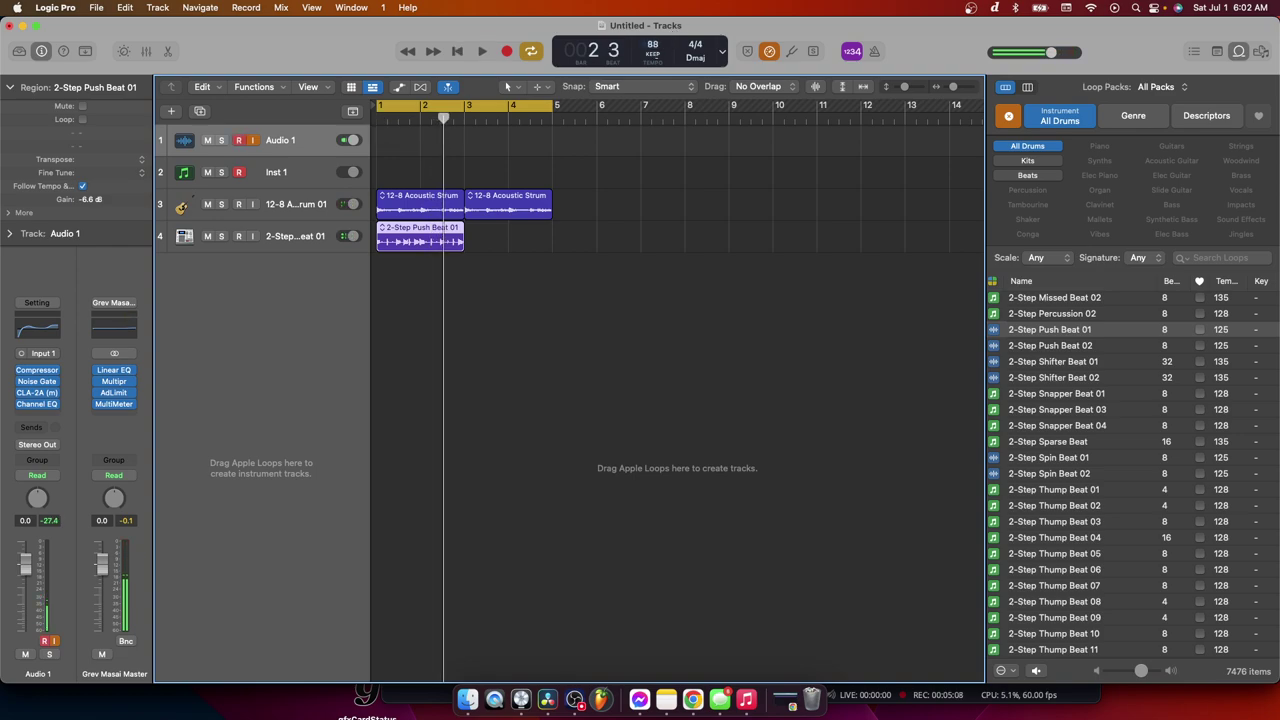
{"action": "key", "text": "space"}
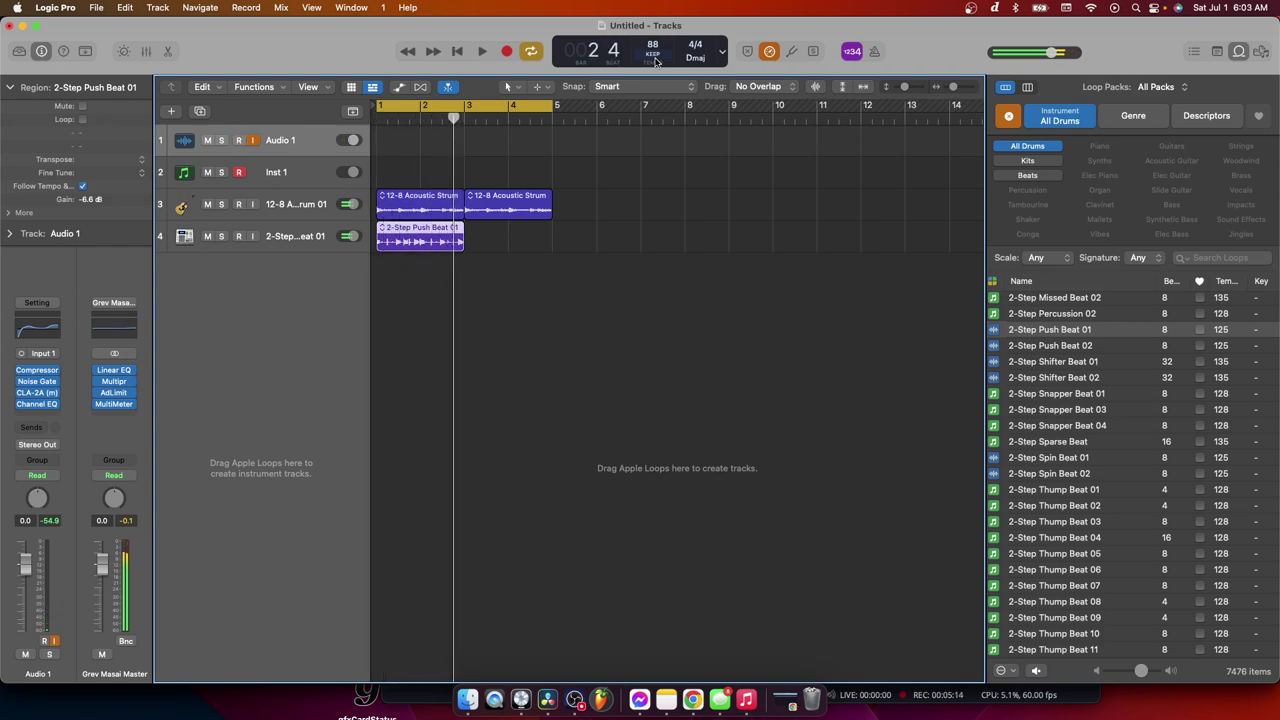
Delete both 12-8 Acoustic Strum regions and play the drum loop alone from bar 1
{"action": "key", "text": "space"}
{"action": "left_click_drag", "start_coordinate": [592, 193], "coordinate": [415, 209]}
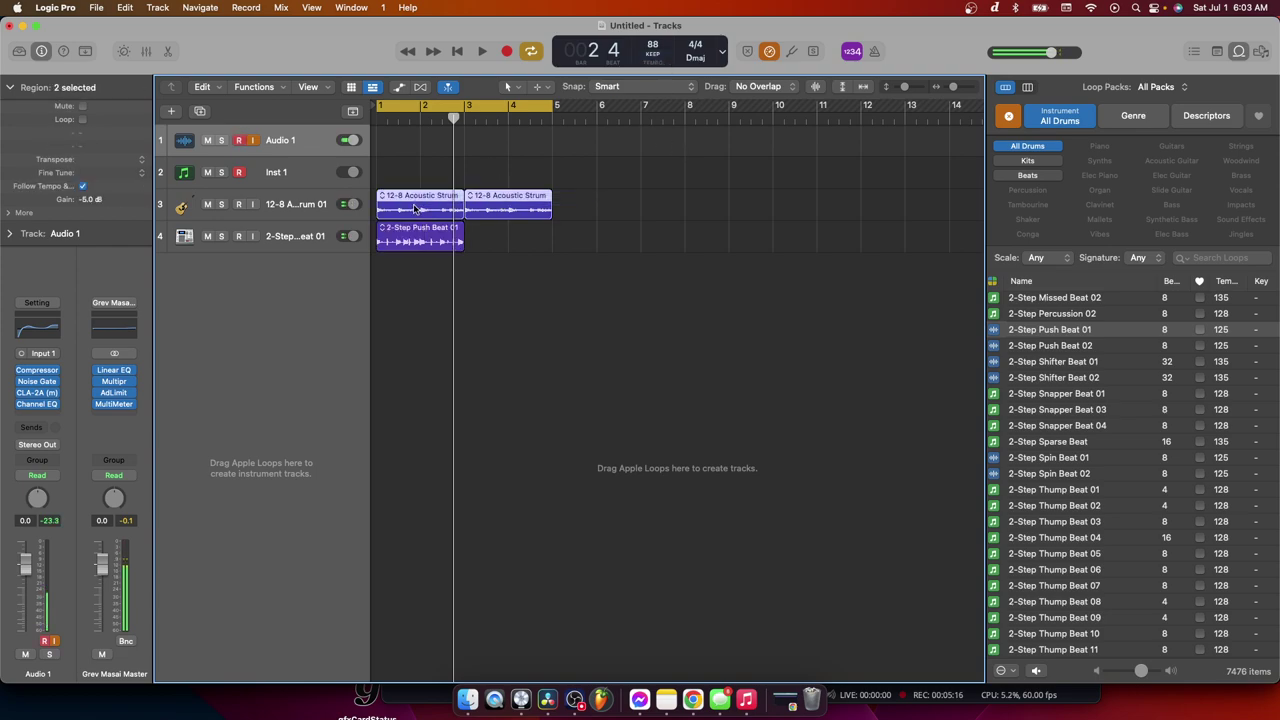
{"action": "key", "text": "Delete"}
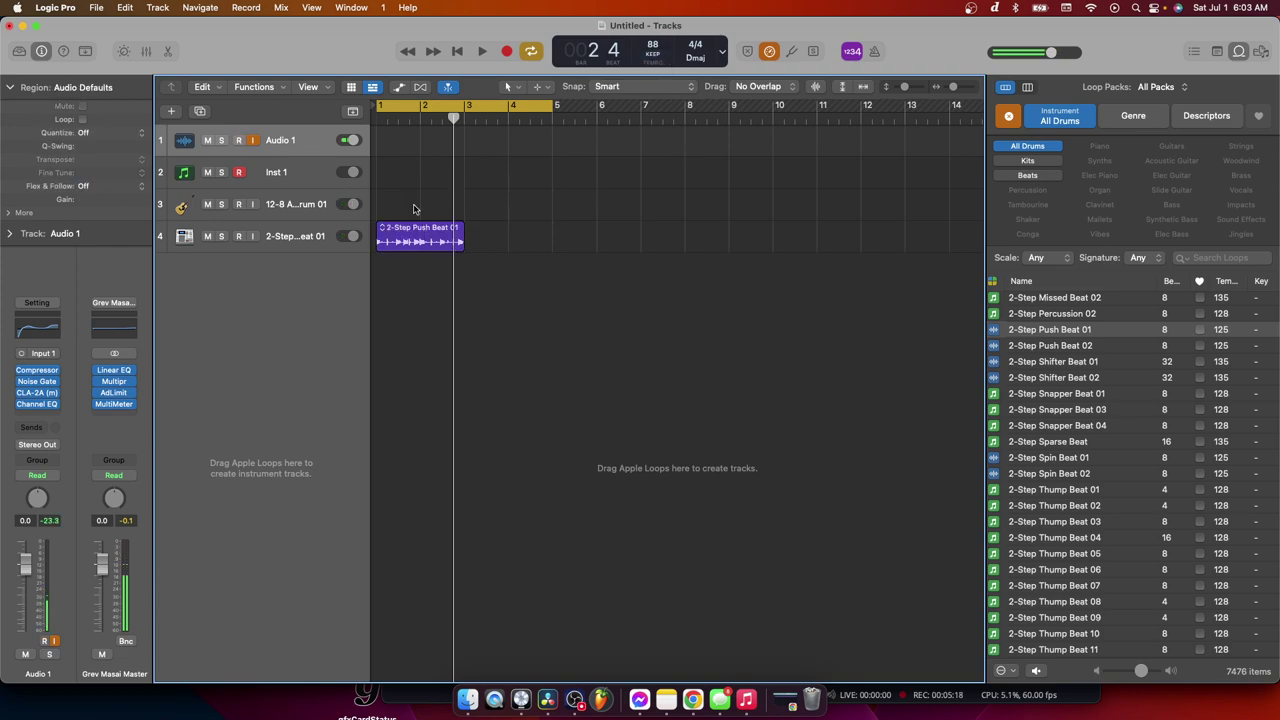
{"action": "left_click_drag", "start_coordinate": [398, 116], "coordinate": [376, 116]}
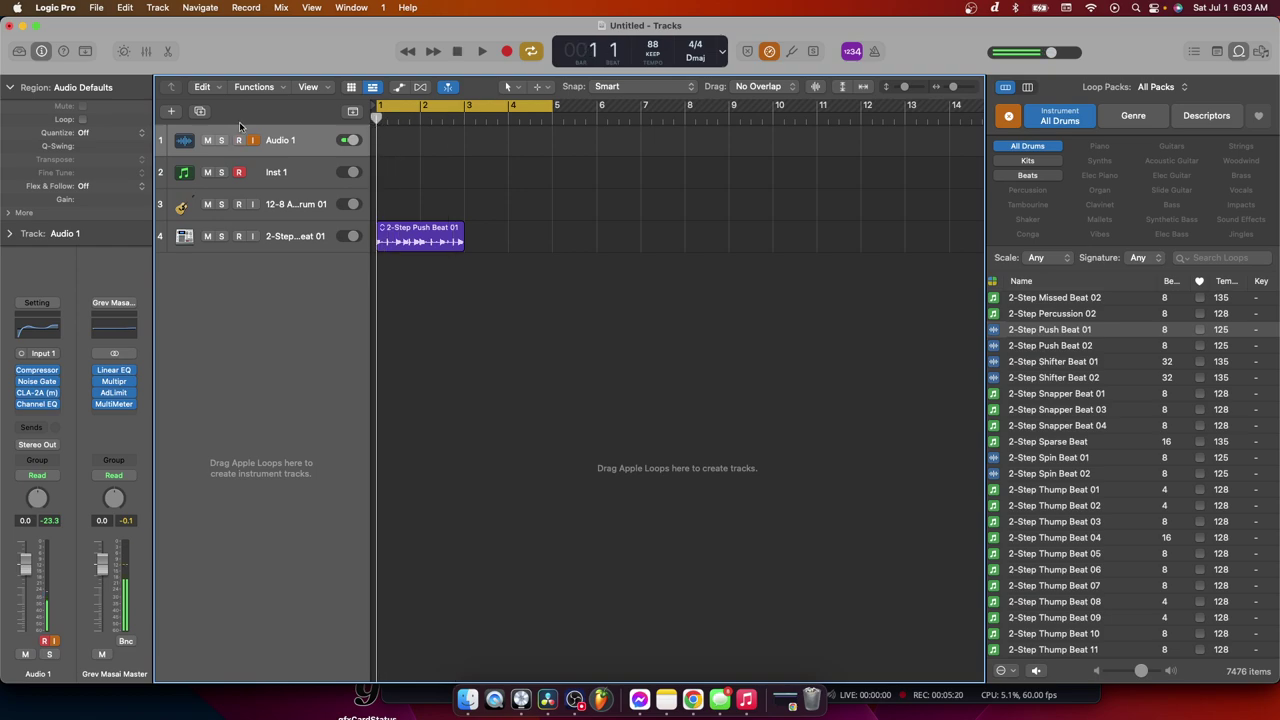
{"action": "key", "text": "space"}
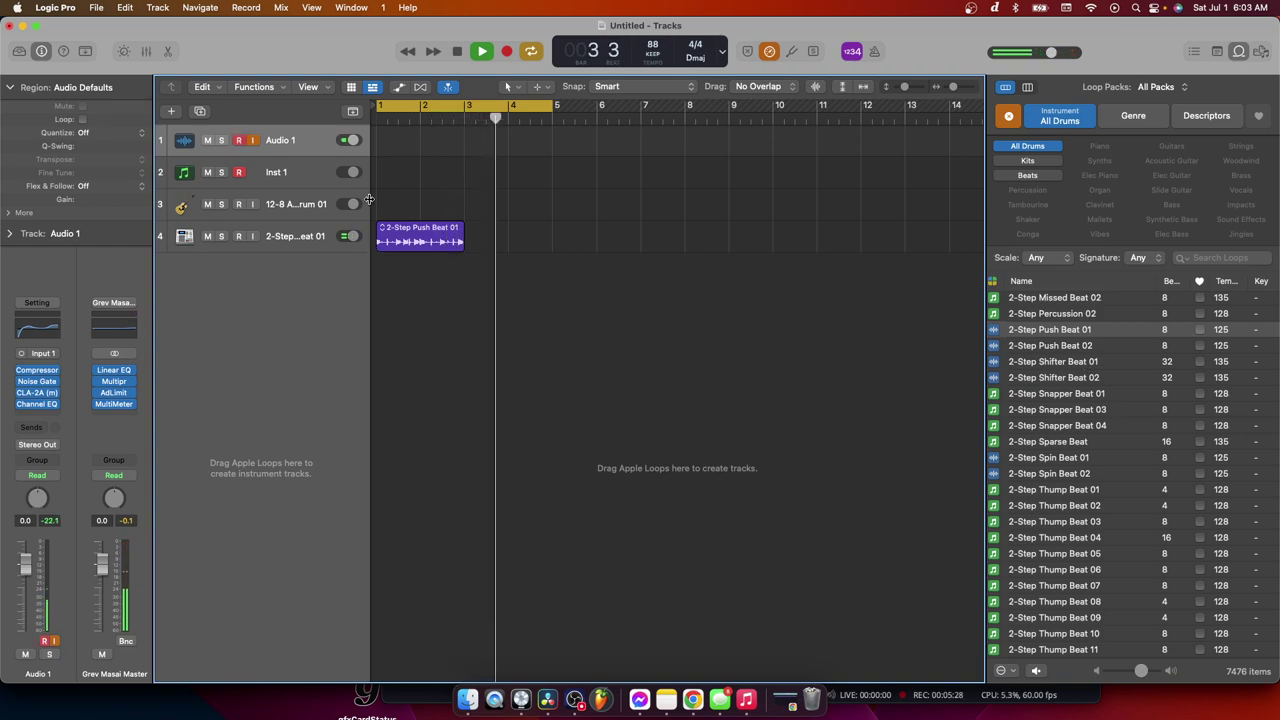
{"action": "key", "text": "space"}
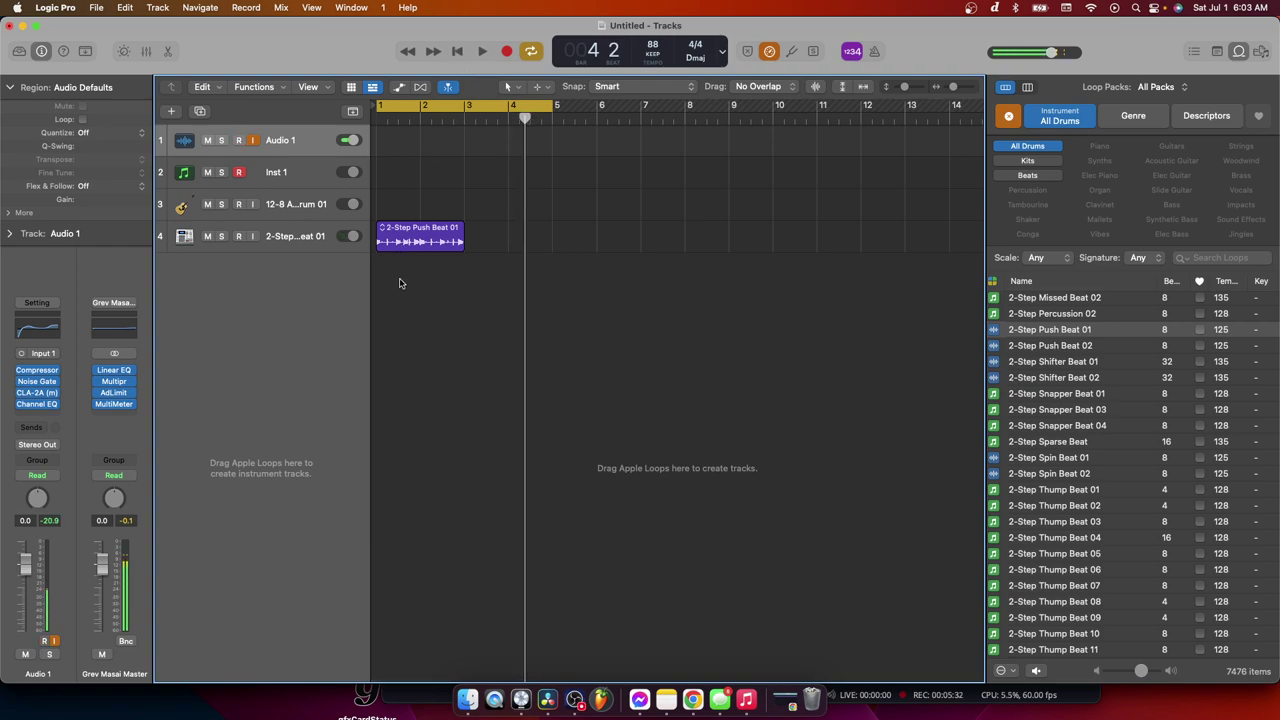
Copy the 2-Step Push Beat 01 region so a second copy starts at bar 3
{"action": "left_click", "coordinate": [410, 243]}
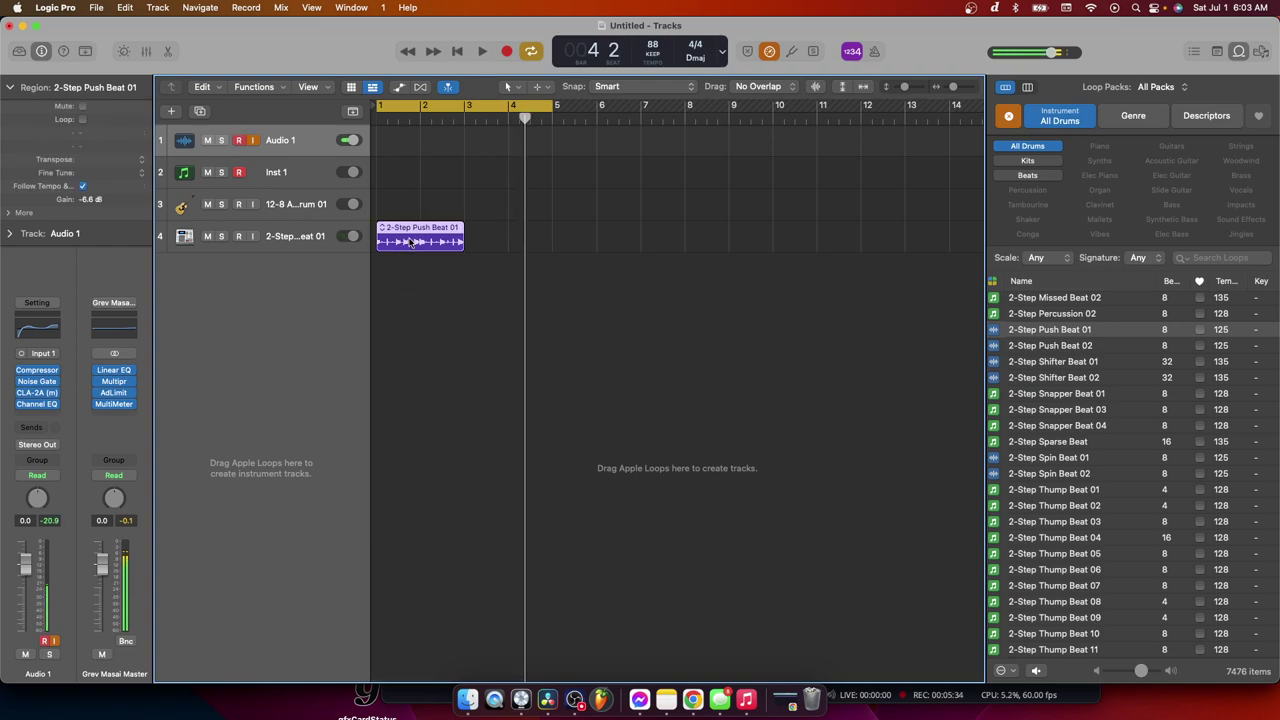
{"action": "scroll", "coordinate": [410, 245], "scroll_direction": "down", "scroll_amount": 3}
{"action": "scroll", "coordinate": [420, 246], "scroll_direction": "up", "scroll_amount": 3}
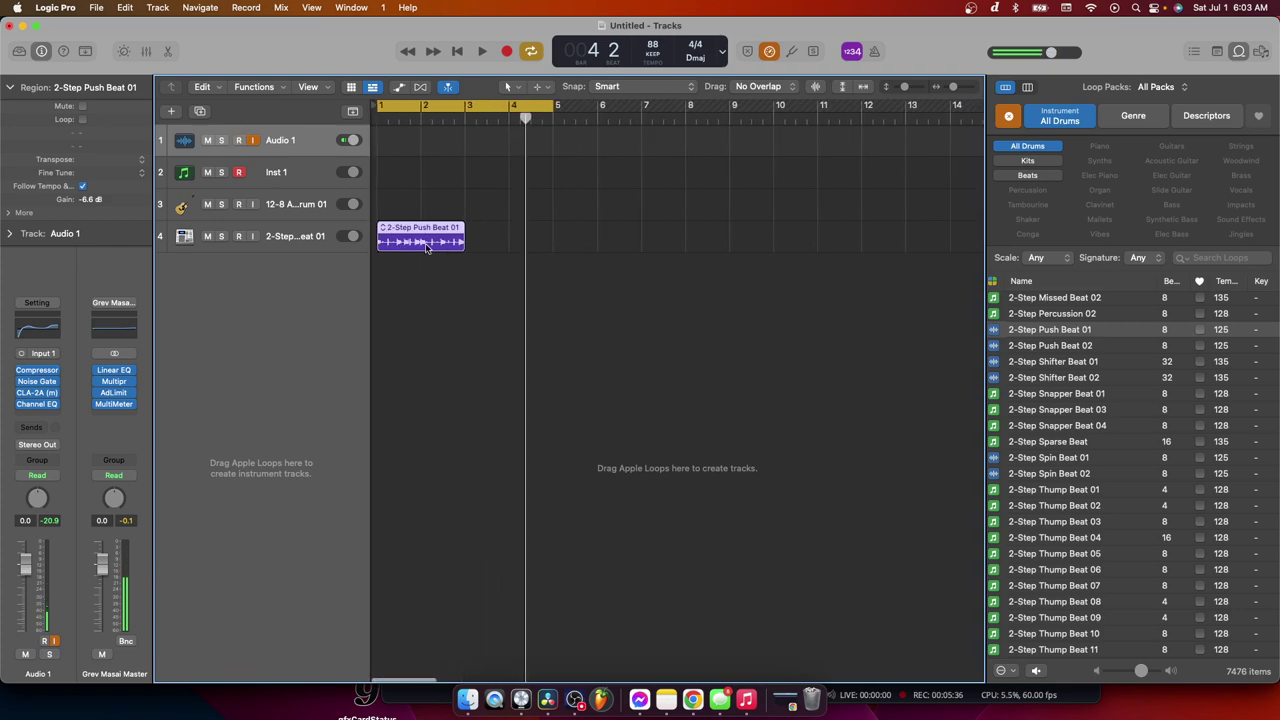
{"action": "left_click_drag", "start_coordinate": [414, 241], "coordinate": [507, 240]}
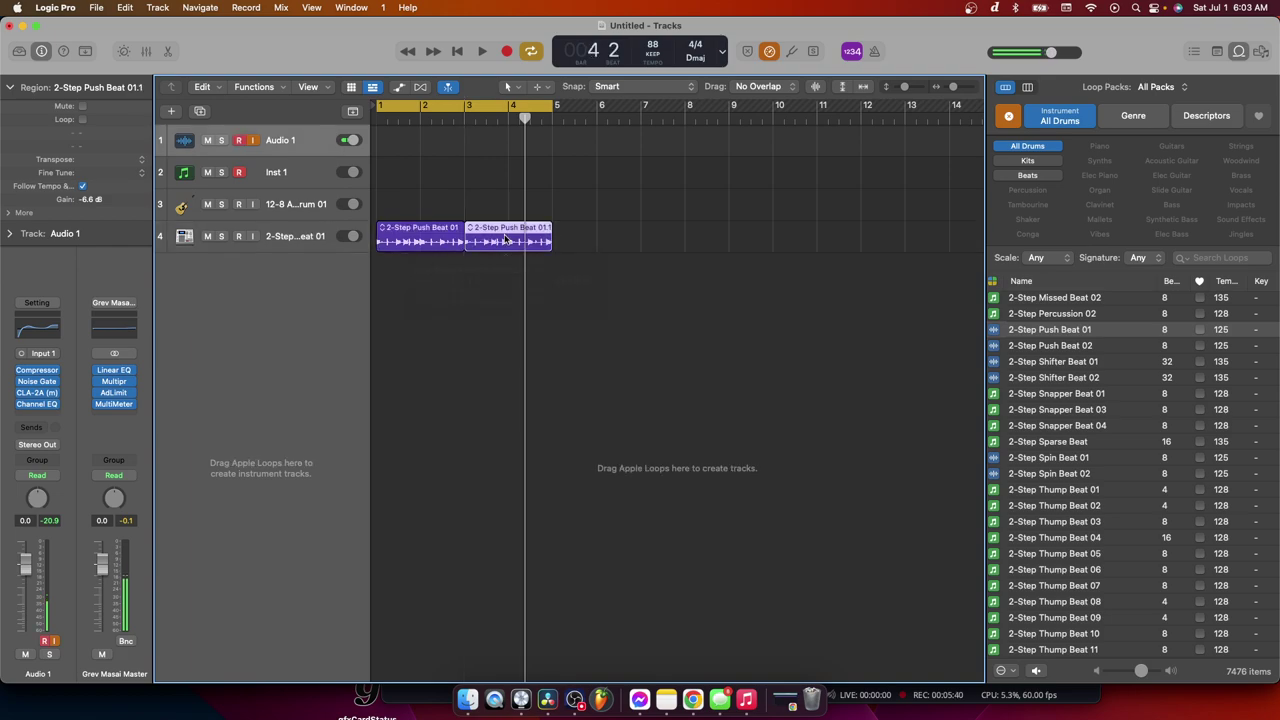
{"action": "left_click", "coordinate": [389, 120]}
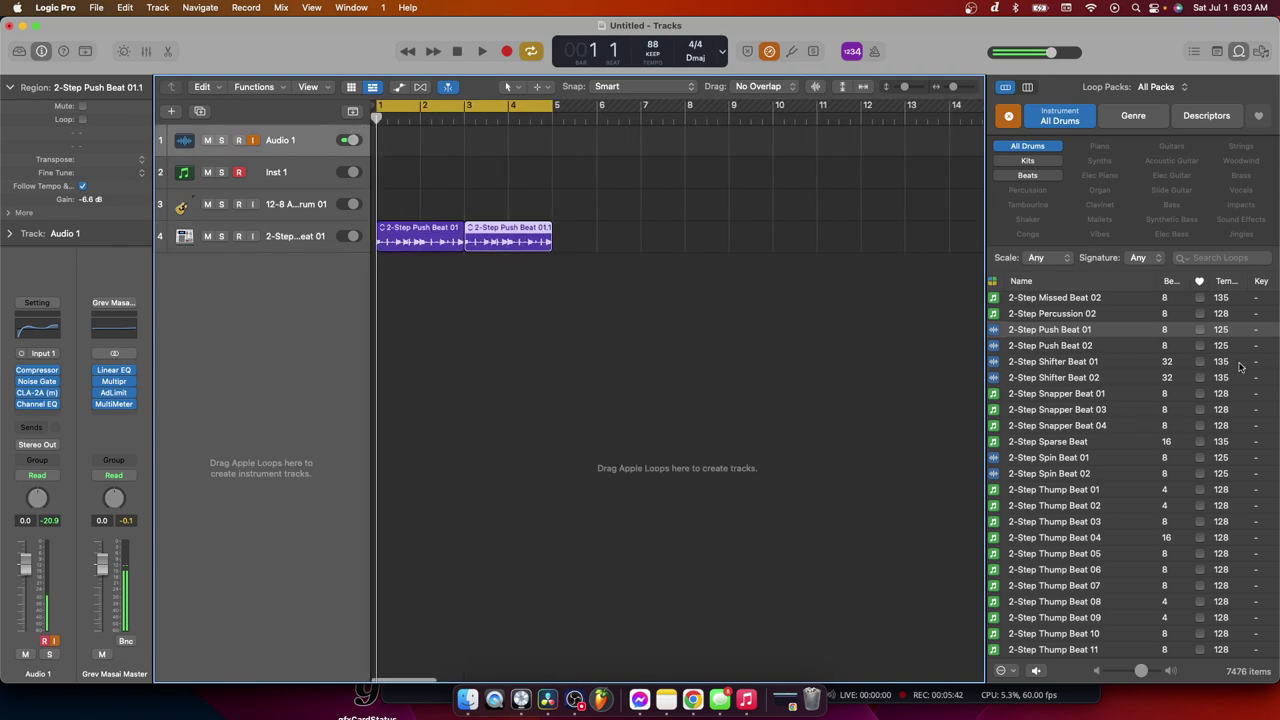
Clear the All Drums filter and narrow the loop browser to the Hip Hop genre
{"action": "scroll", "coordinate": [1100, 450], "scroll_direction": "up", "scroll_amount": 5}
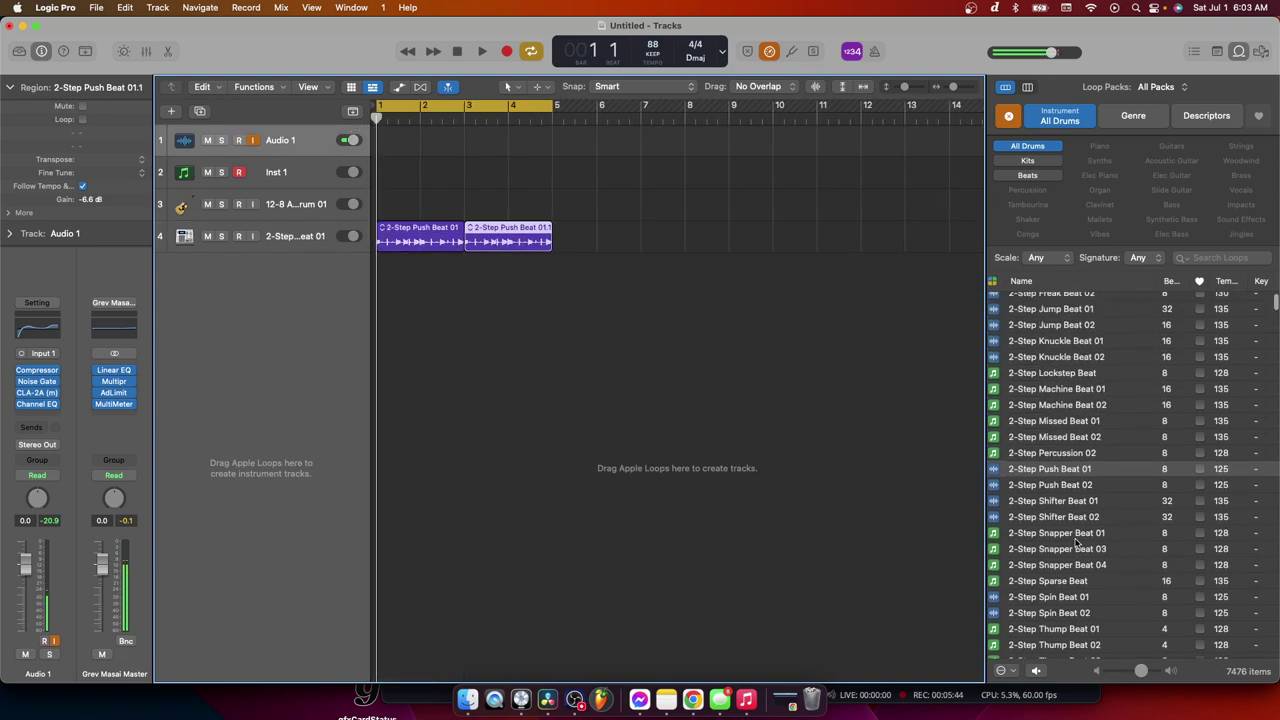
{"action": "scroll", "coordinate": [1084, 300], "scroll_direction": "down", "scroll_amount": 2}
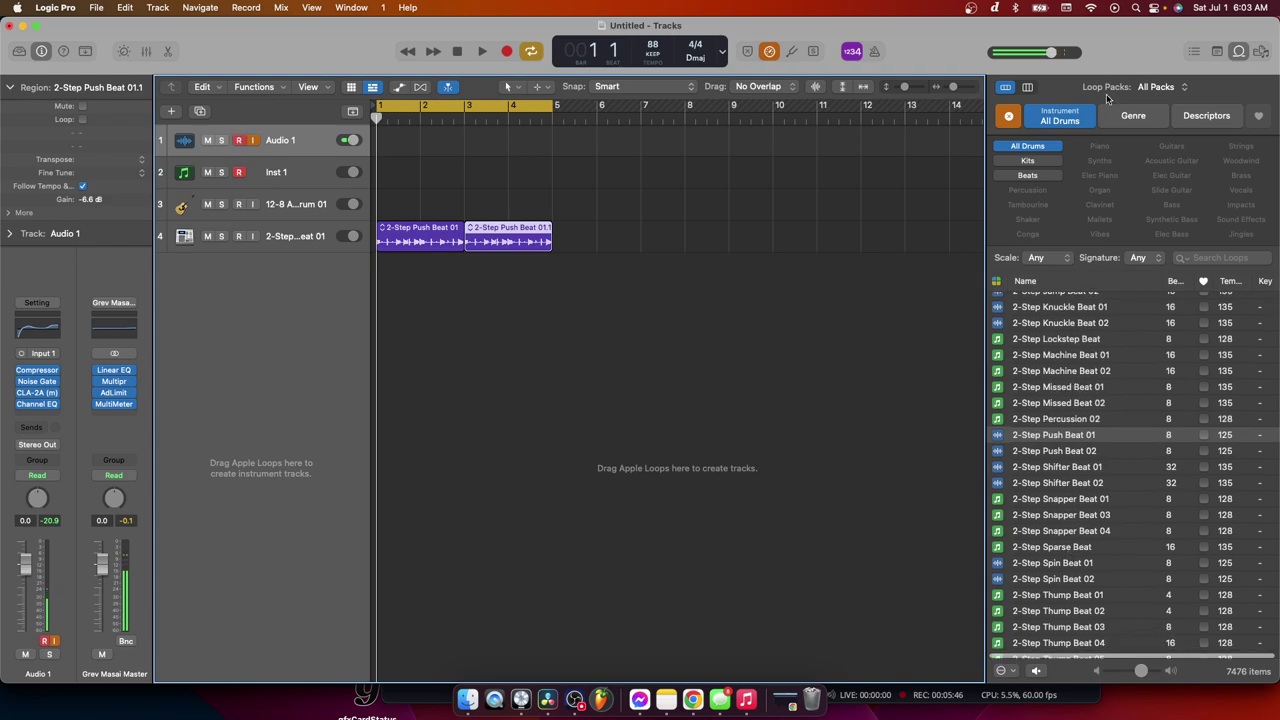
{"action": "left_click", "coordinate": [1088, 121]}
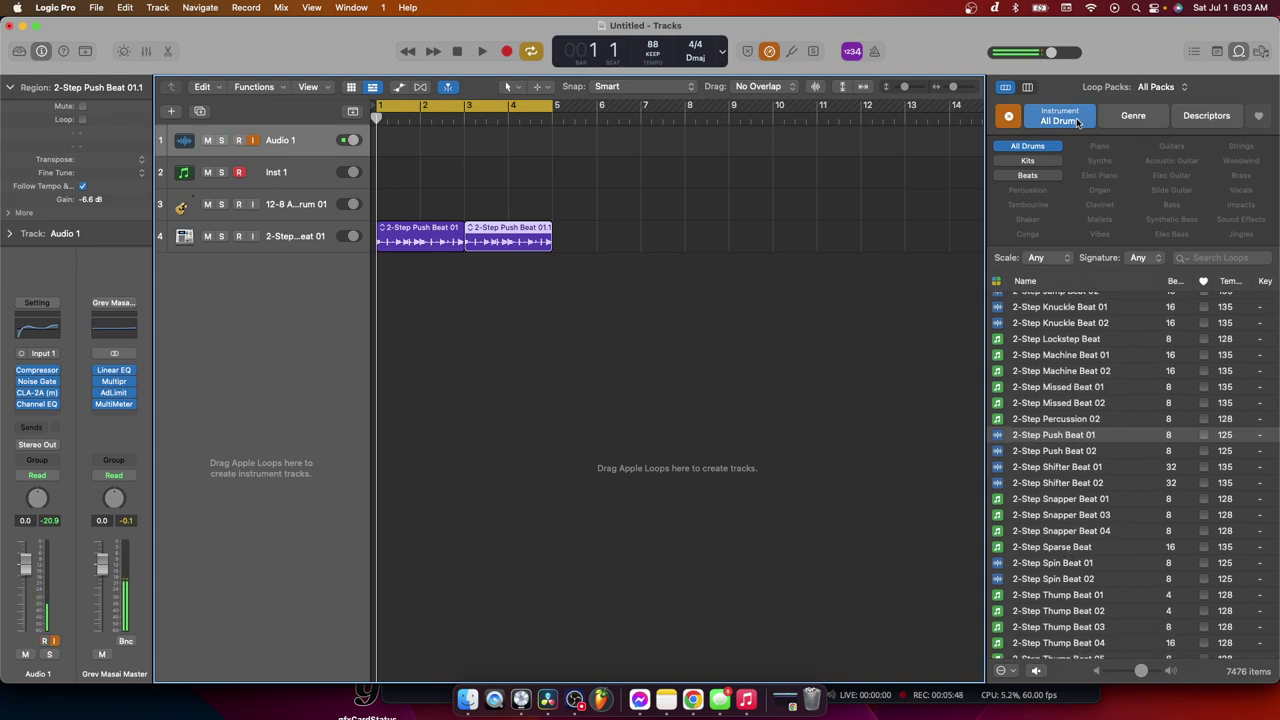
{"action": "scroll", "coordinate": [1052, 288], "scroll_direction": "up", "scroll_amount": 5}
{"action": "scroll", "coordinate": [1052, 288], "scroll_direction": "up", "scroll_amount": 3}
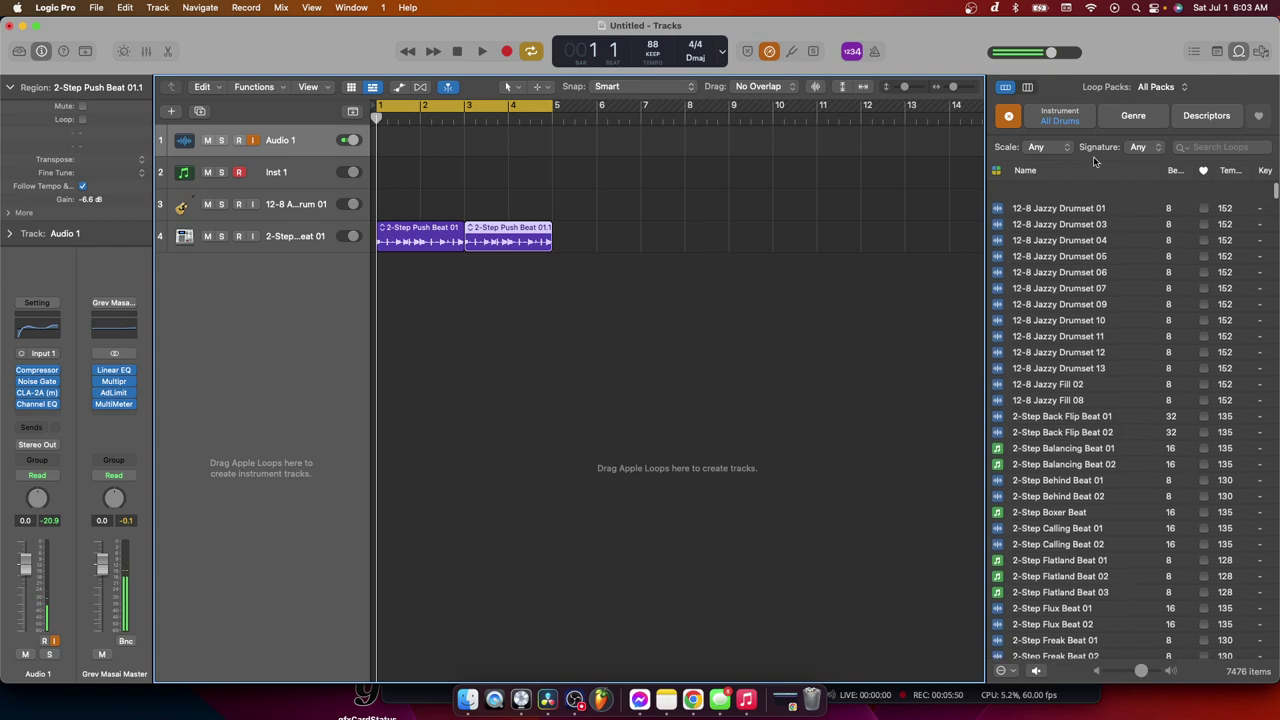
{"action": "left_click", "coordinate": [1140, 116]}
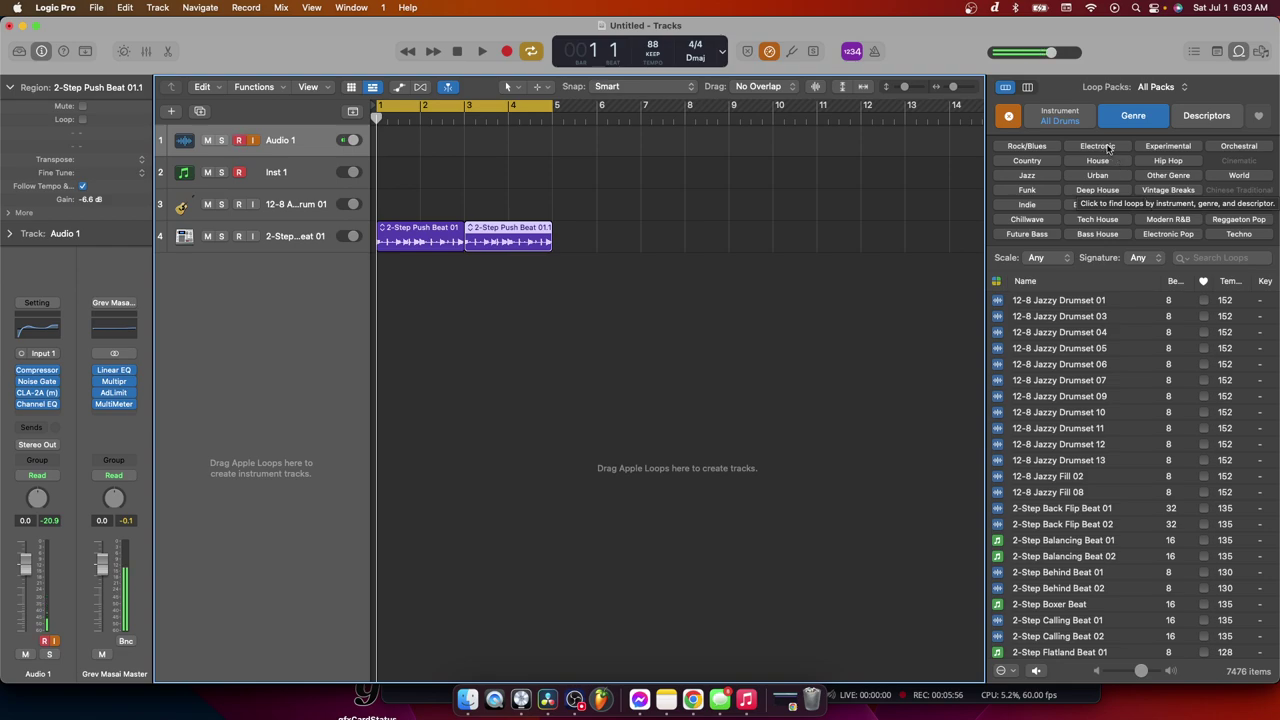
{"action": "left_click", "coordinate": [1167, 162]}
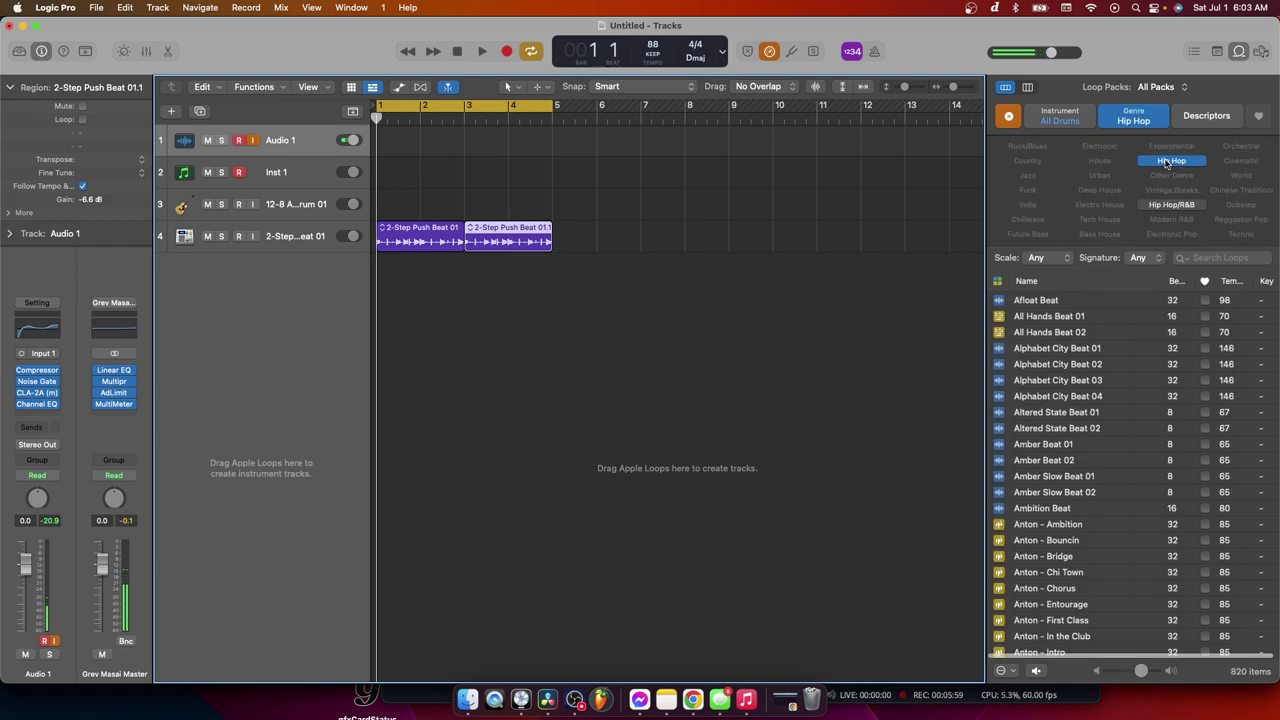
Audition the Afloat Beat, All Hands Beat 01 and Amber Beat 02 loops
{"action": "left_click", "coordinate": [1036, 302]}
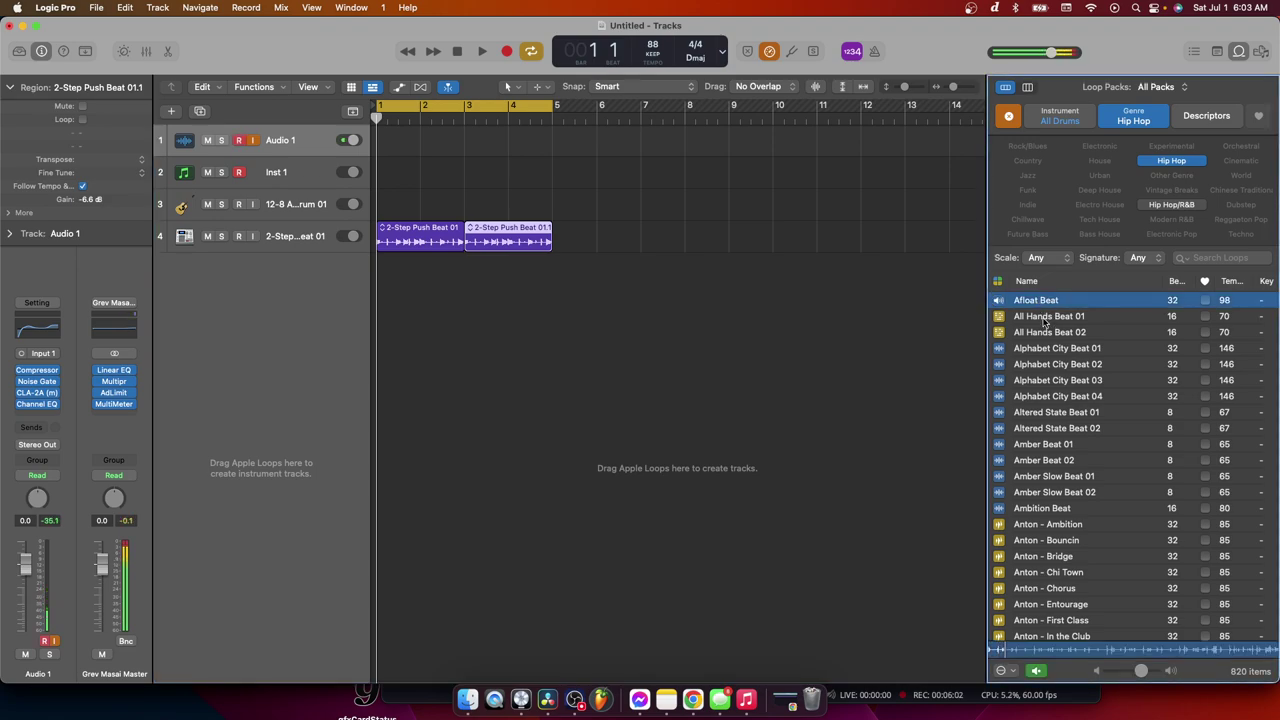
{"action": "left_click", "coordinate": [1047, 318]}
{"action": "scroll", "coordinate": [1050, 340], "scroll_direction": "down", "scroll_amount": 3}
{"action": "left_click", "coordinate": [1088, 394]}
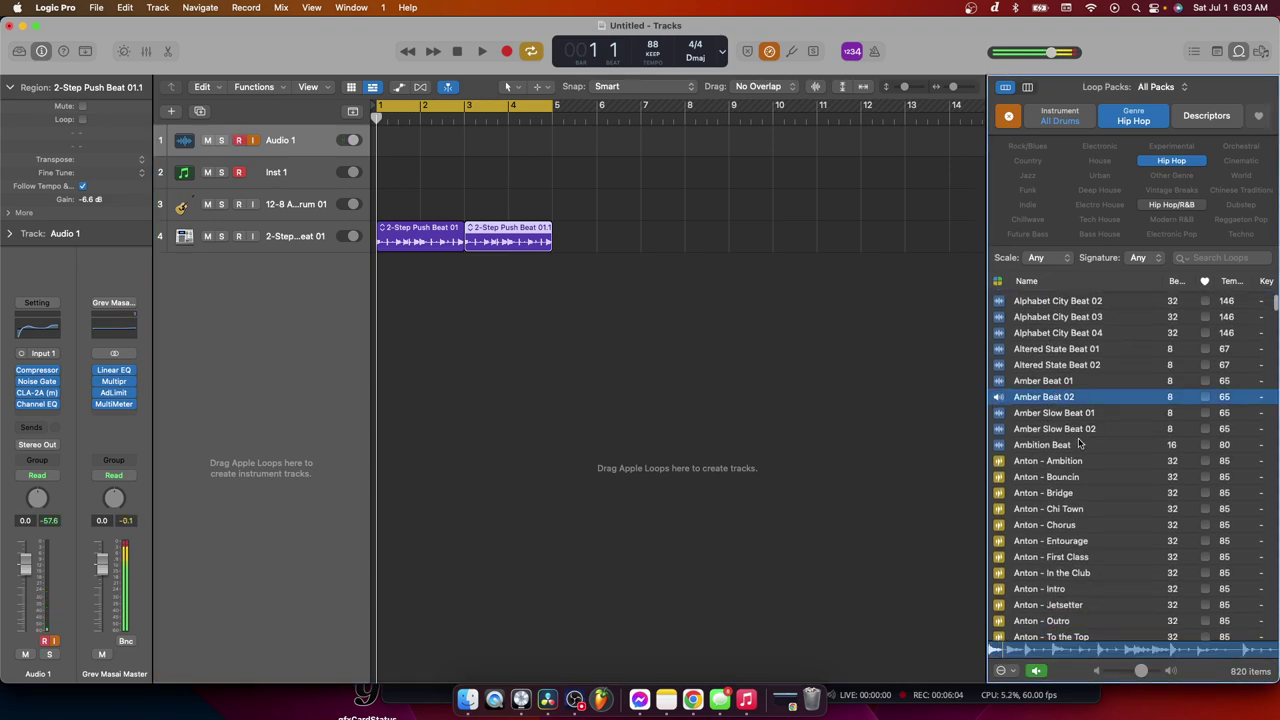
{"action": "scroll", "coordinate": [1090, 400], "scroll_direction": "down", "scroll_amount": 2}
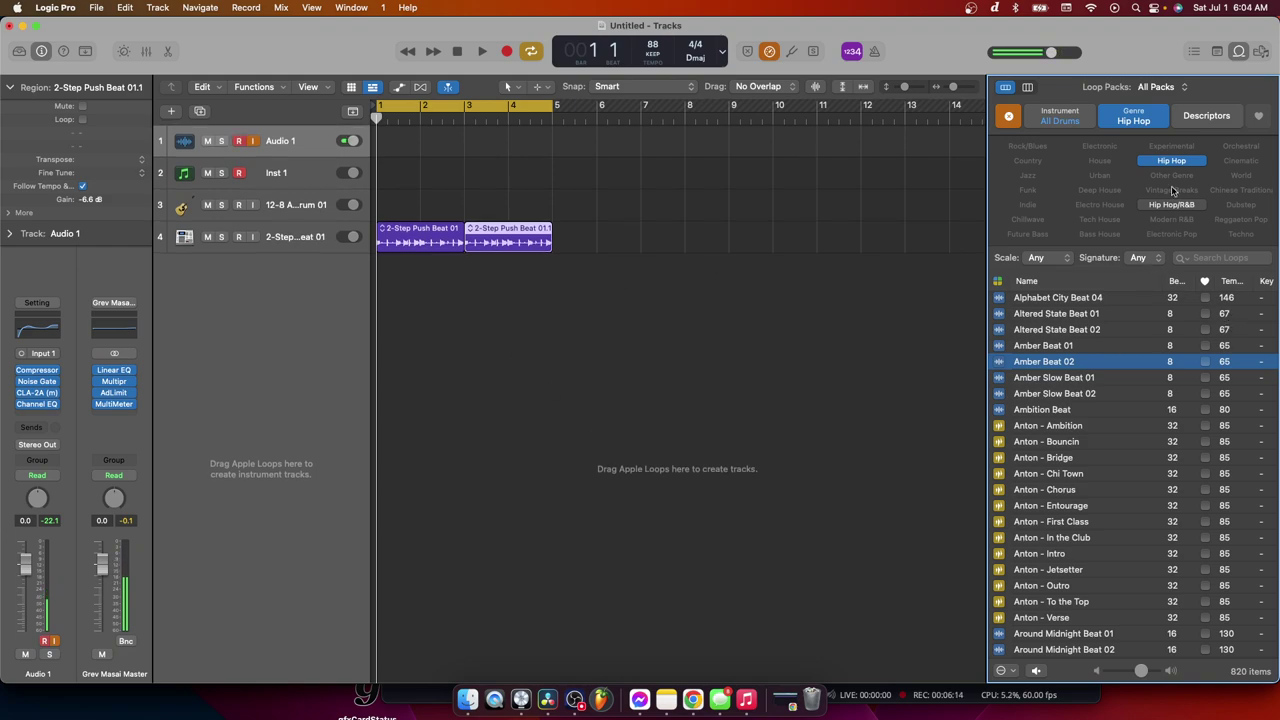
Reset filters to Elec Piano and audition 16mm Film Electric Piano and 2-Step Ahead Piano 01–02
{"action": "left_click", "coordinate": [1050, 120]}
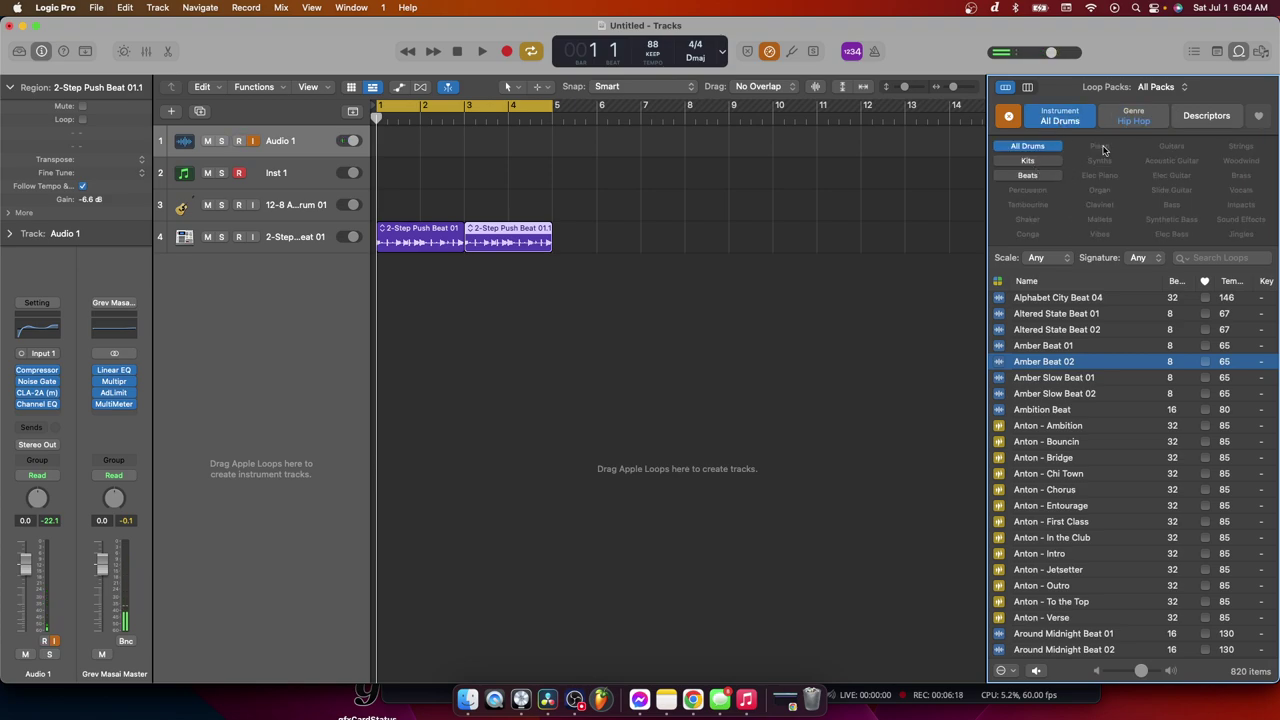
{"action": "left_click", "coordinate": [1009, 116]}
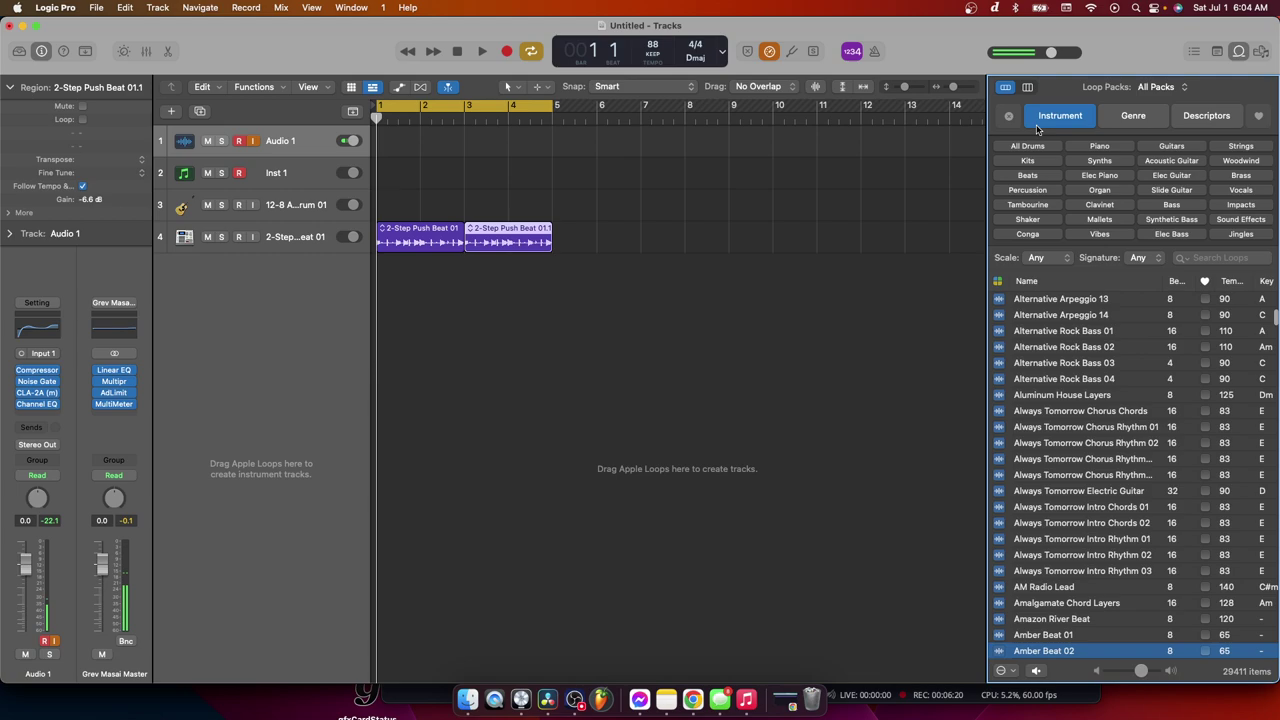
{"action": "left_click", "coordinate": [1100, 175]}
{"action": "left_click", "coordinate": [1035, 299]}
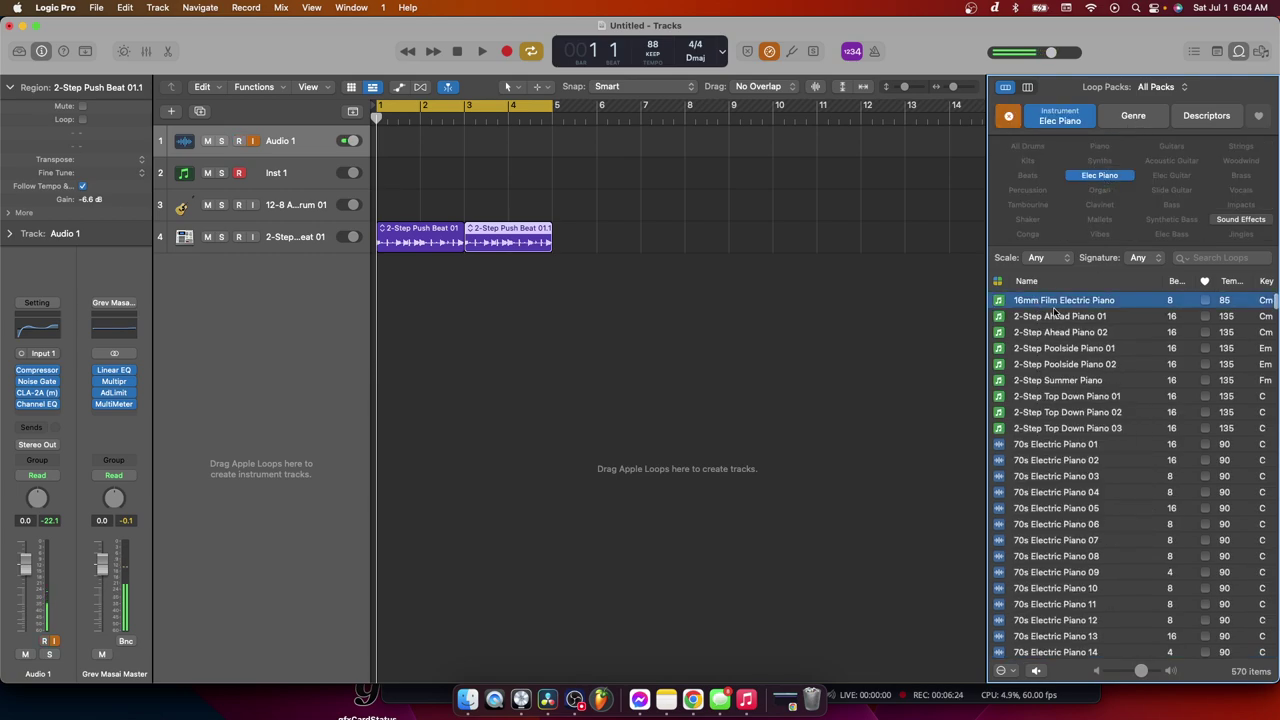
{"action": "left_click", "coordinate": [1063, 318]}
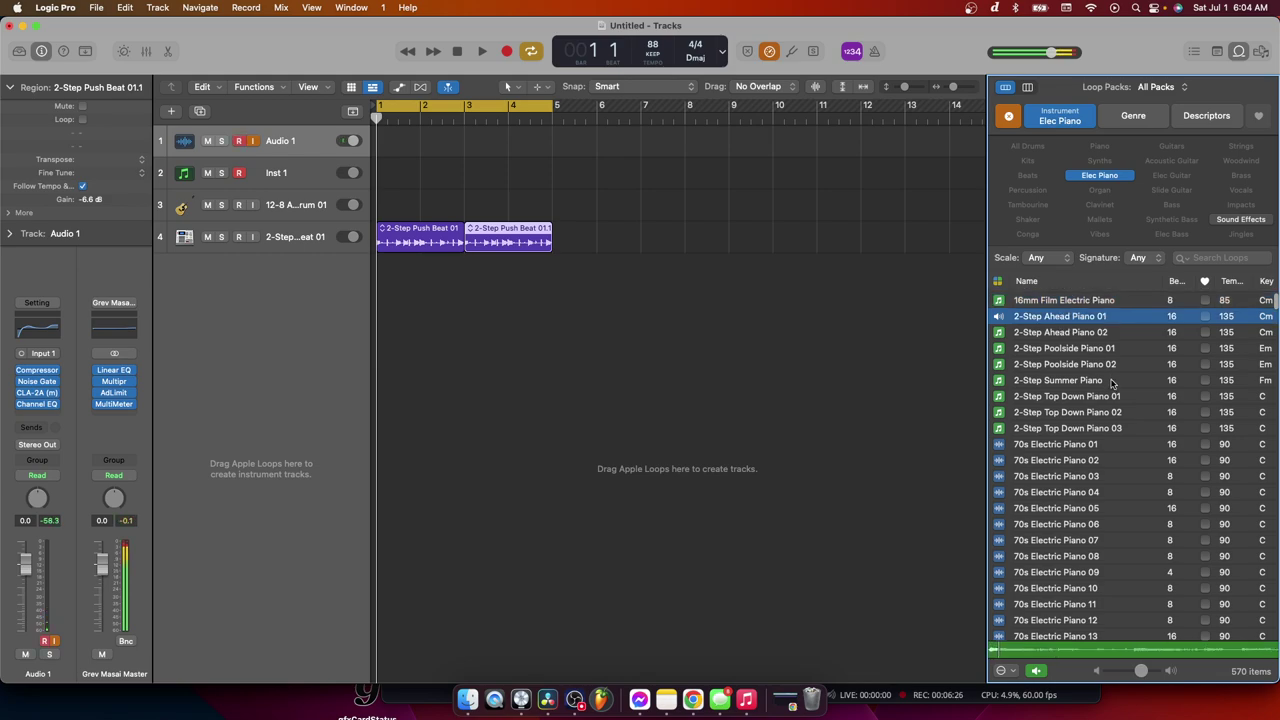
{"action": "left_click", "coordinate": [1059, 334]}
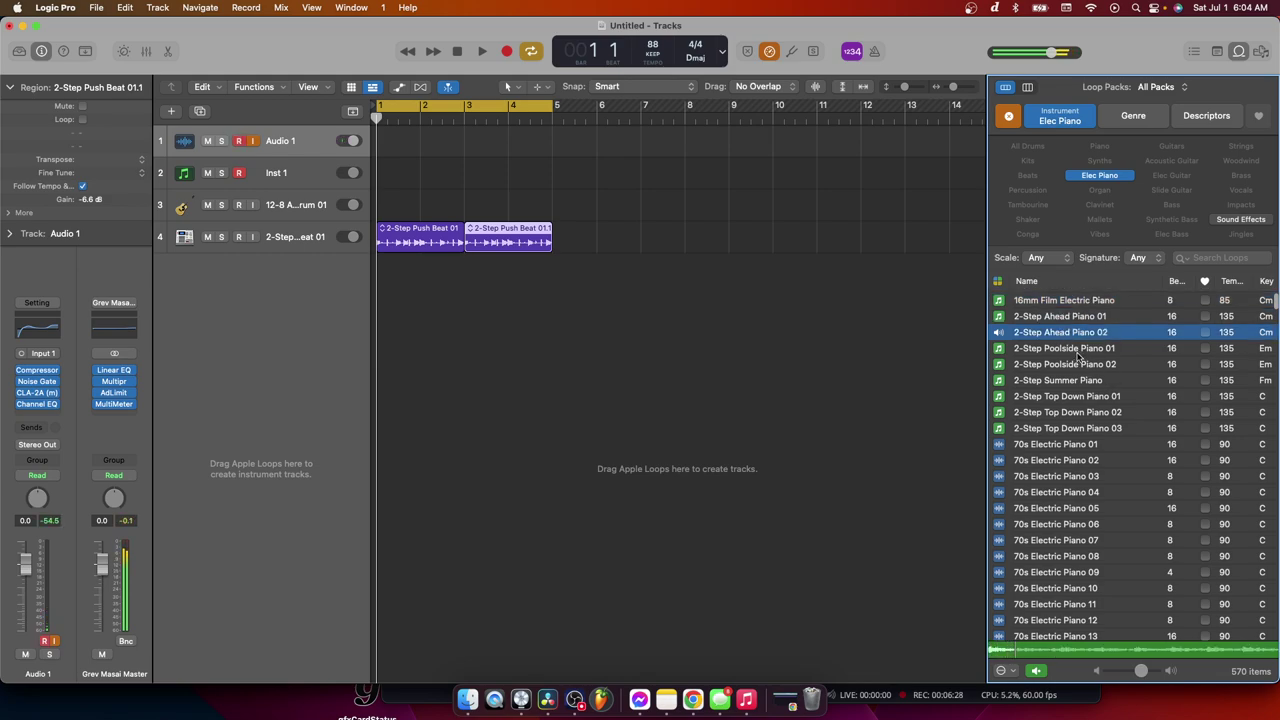
Preview Poolside Piano 01–02, Summer Piano, and 70s Electric Piano 02, 03, 01, then stop
{"action": "left_click", "coordinate": [1077, 351]}
{"action": "left_click", "coordinate": [1075, 365]}
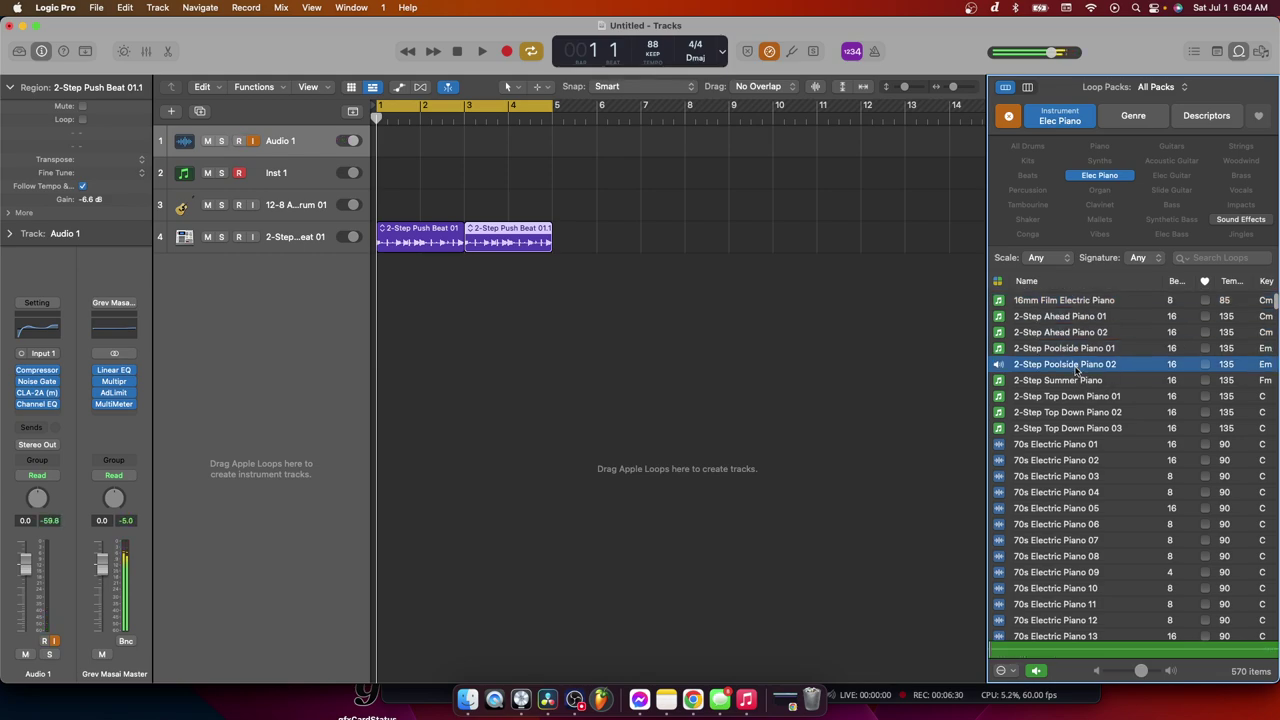
{"action": "left_click", "coordinate": [1070, 381]}
{"action": "left_click", "coordinate": [1065, 461]}
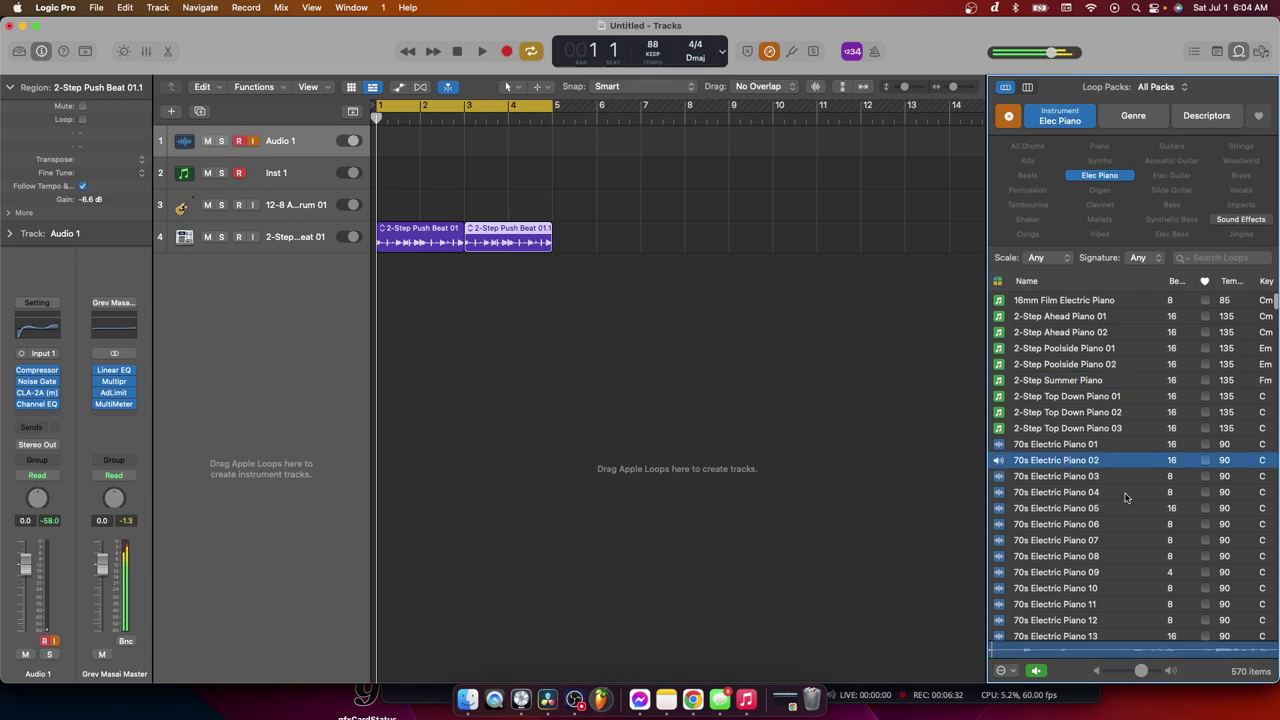
{"action": "scroll", "coordinate": [1065, 461], "scroll_direction": "down", "scroll_amount": 4}
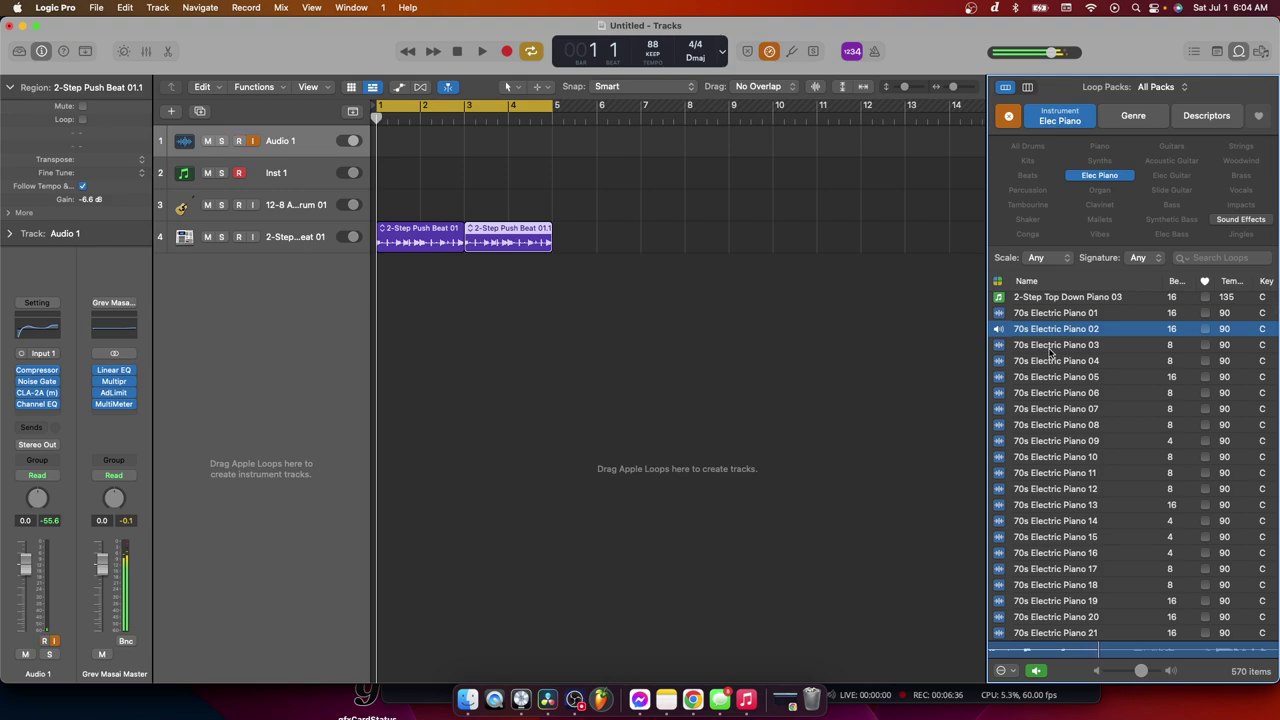
{"action": "left_click", "coordinate": [1050, 349]}
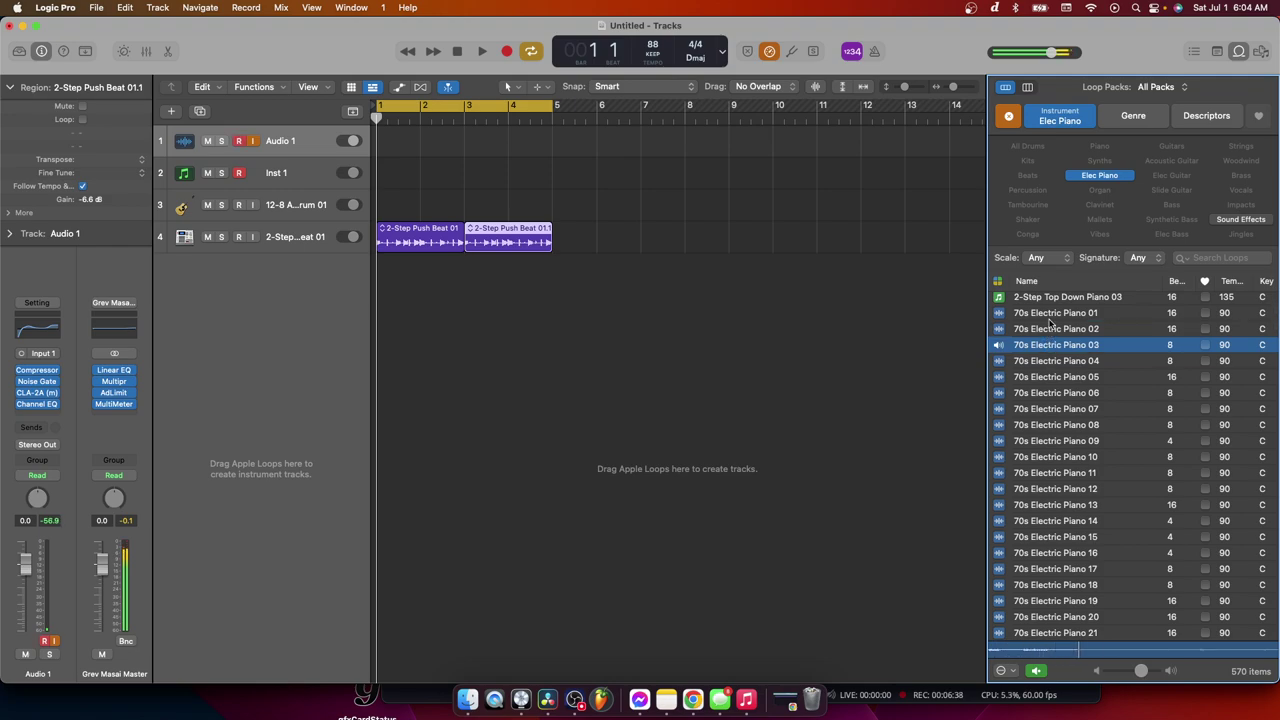
{"action": "left_click", "coordinate": [1050, 316]}
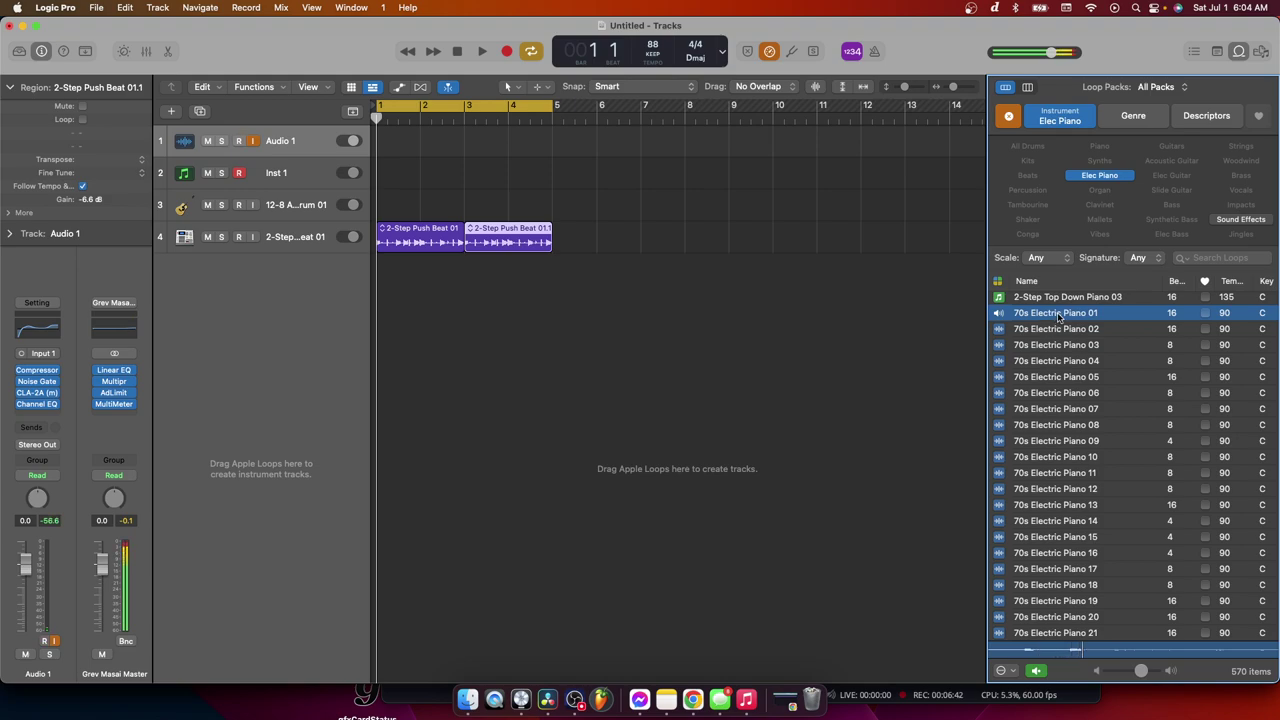
{"action": "left_click", "coordinate": [1058, 318]}
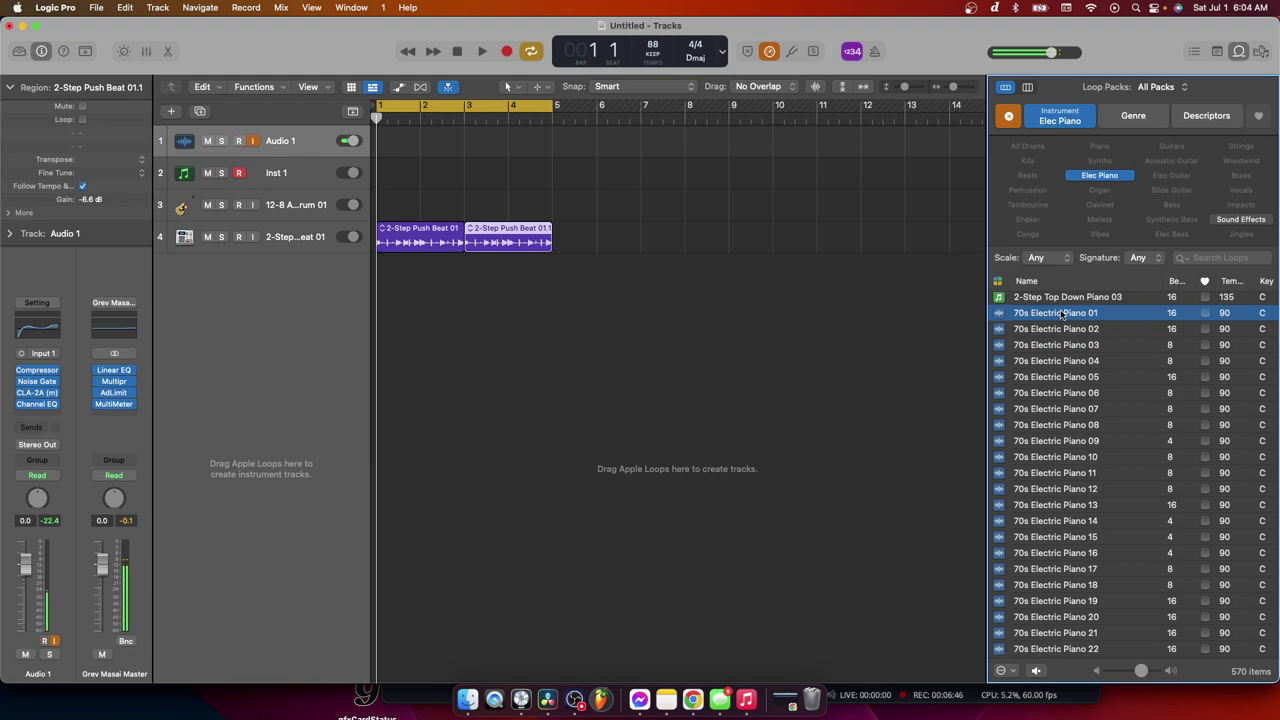
Add the 70s Electric Piano 01 loop as a fifth track at bar 1
{"action": "left_click_drag", "start_coordinate": [1062, 316], "coordinate": [381, 334]}
{"action": "left_click", "coordinate": [414, 280]}
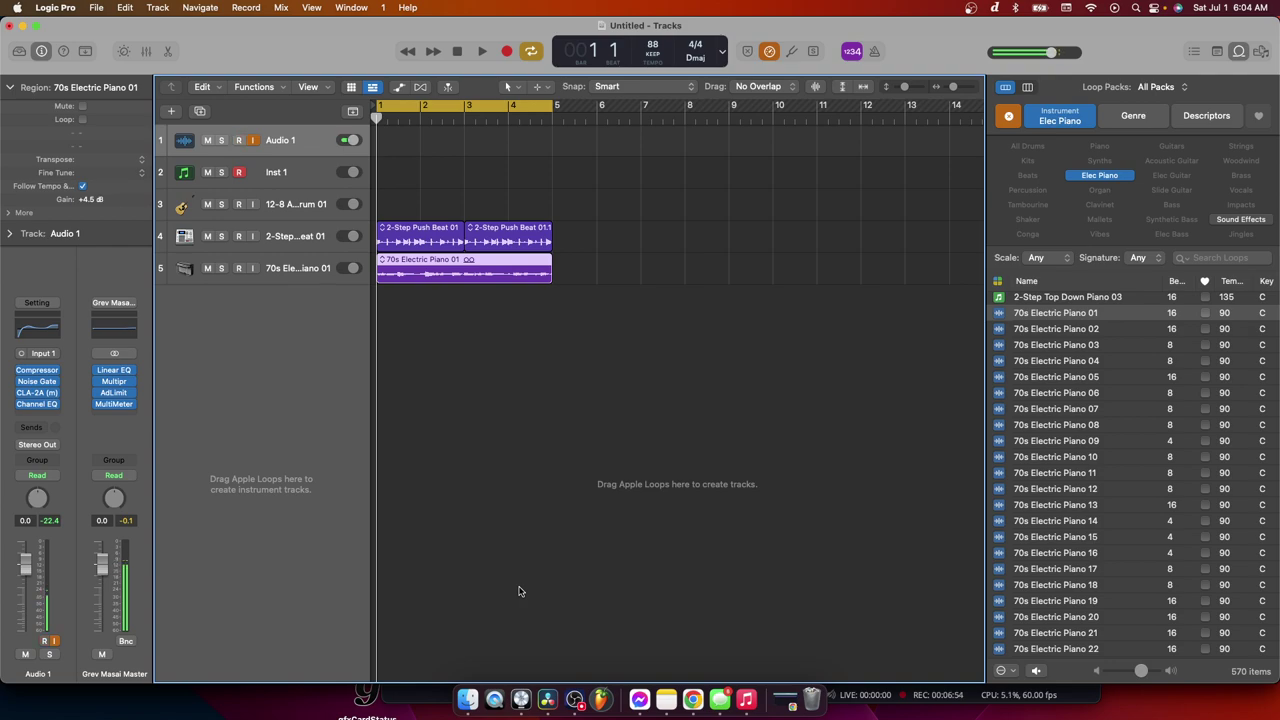
Play the arrangement with the new piano, then select both 2-Step Push Beat regions on track 4
{"action": "key", "text": "space"}
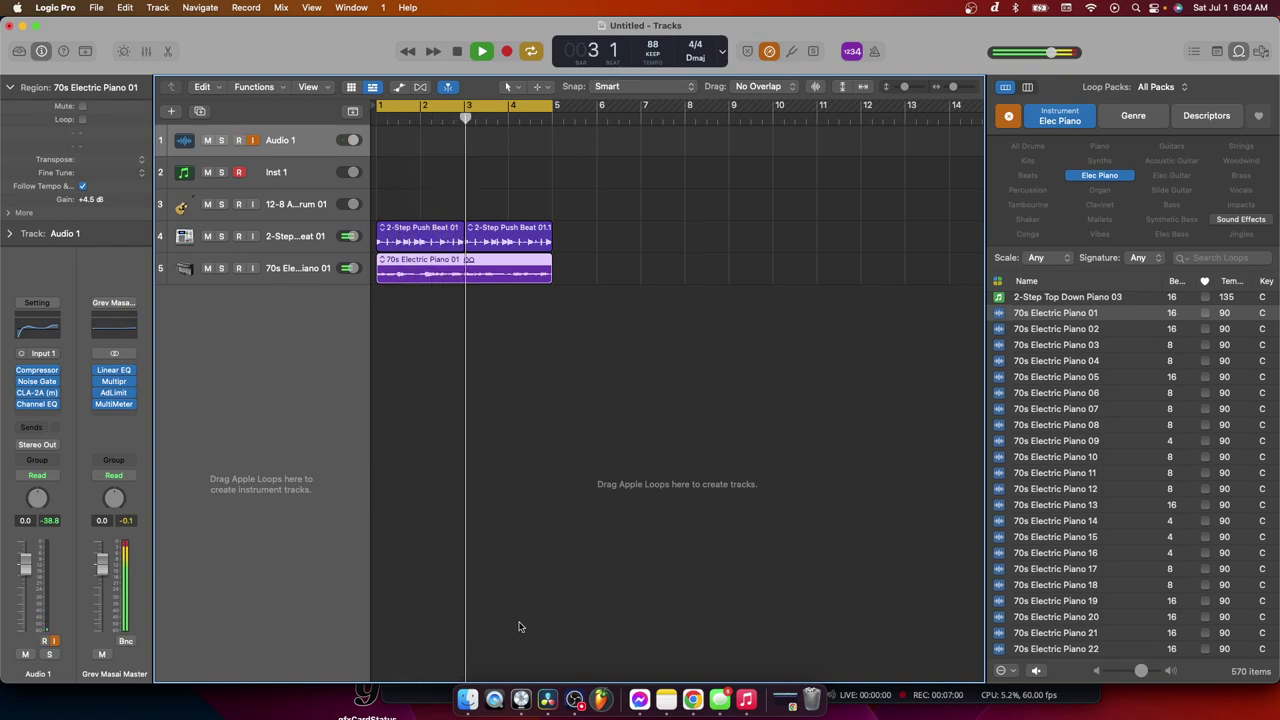
{"action": "left_click", "coordinate": [456, 54]}
{"action": "left_click_drag", "start_coordinate": [592, 214], "coordinate": [416, 236]}
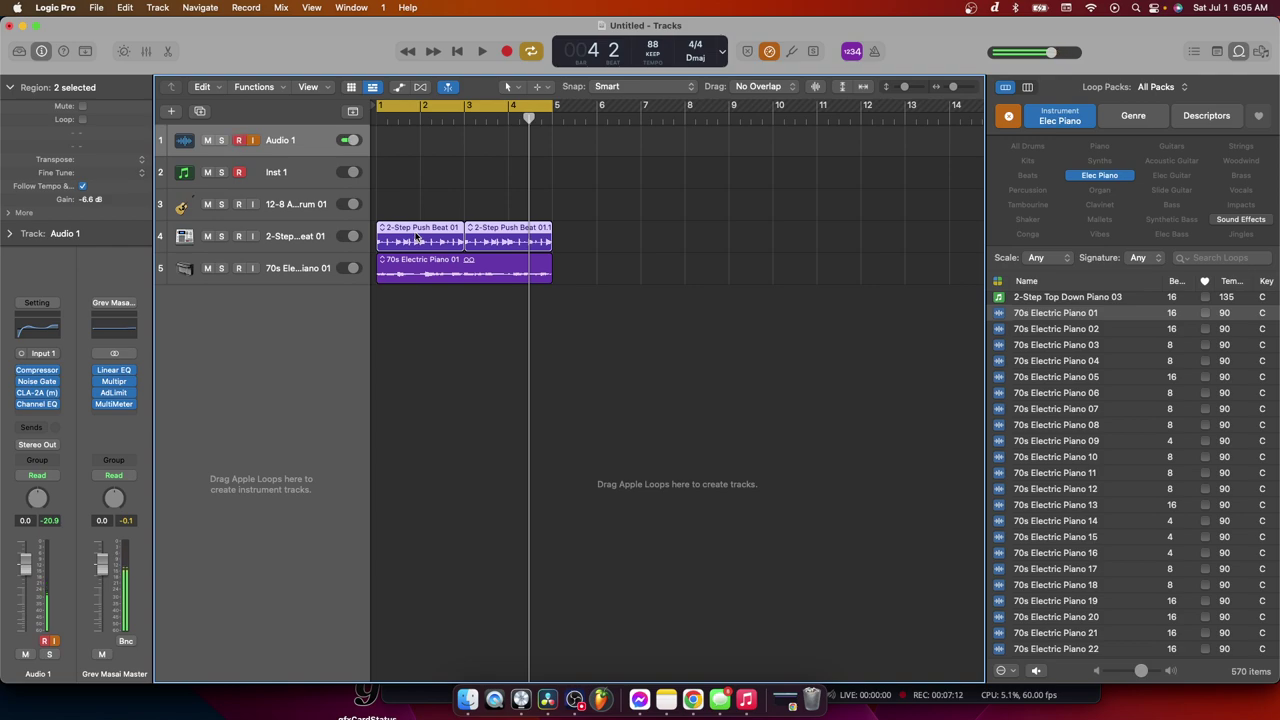
Delete both 2-Step Push Beat regions and clear the Elec Piano loop filter
{"action": "key", "text": "Delete"}
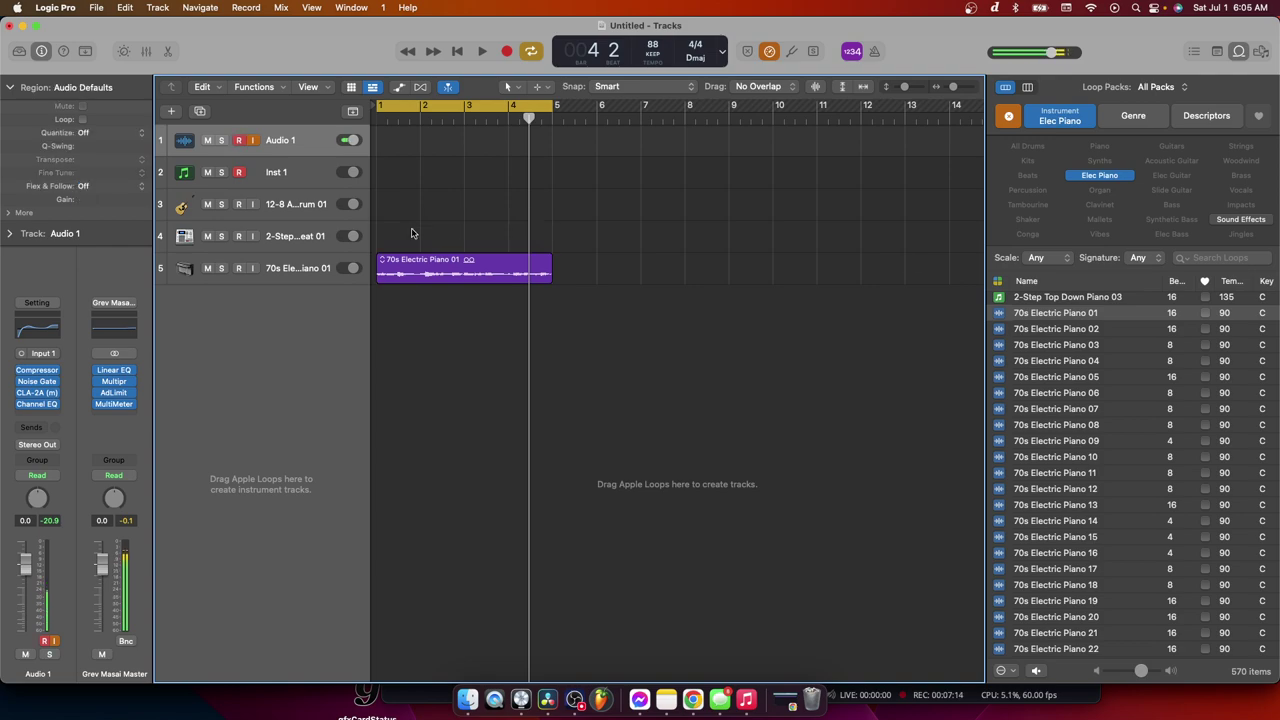
{"action": "scroll", "coordinate": [1097, 415], "scroll_direction": "up", "scroll_amount": 3}
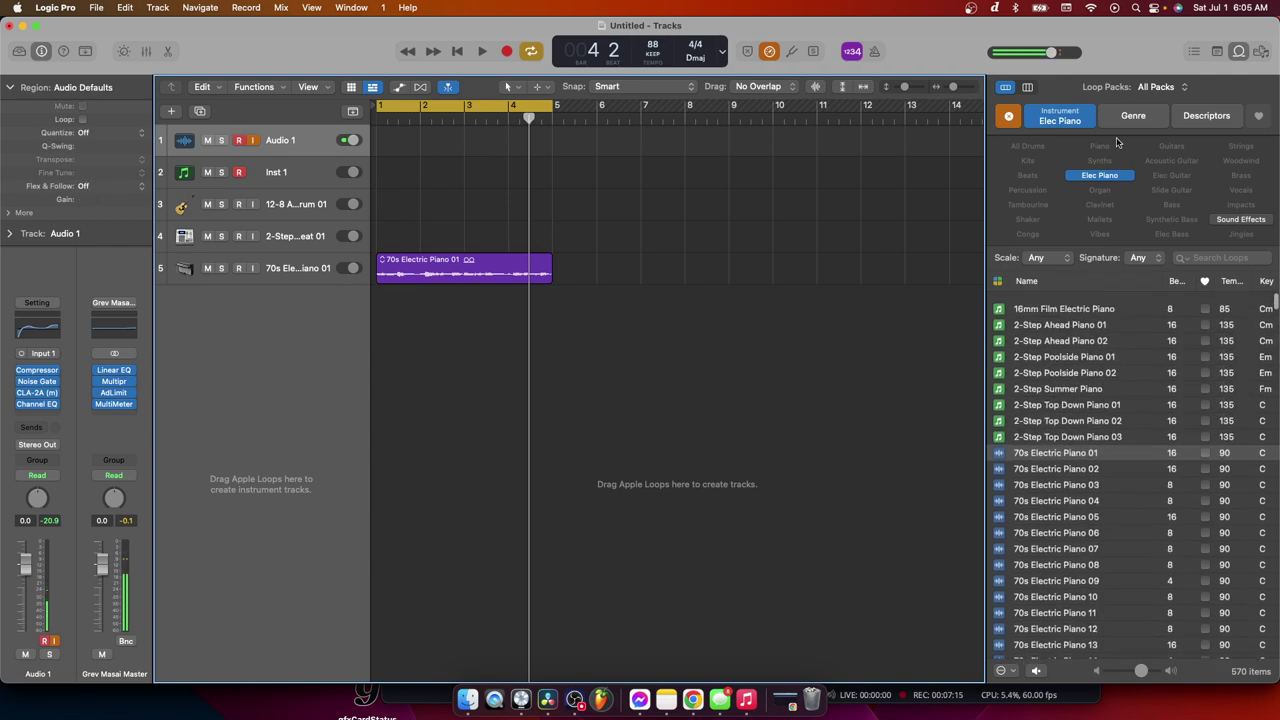
{"action": "left_click", "coordinate": [1009, 116]}
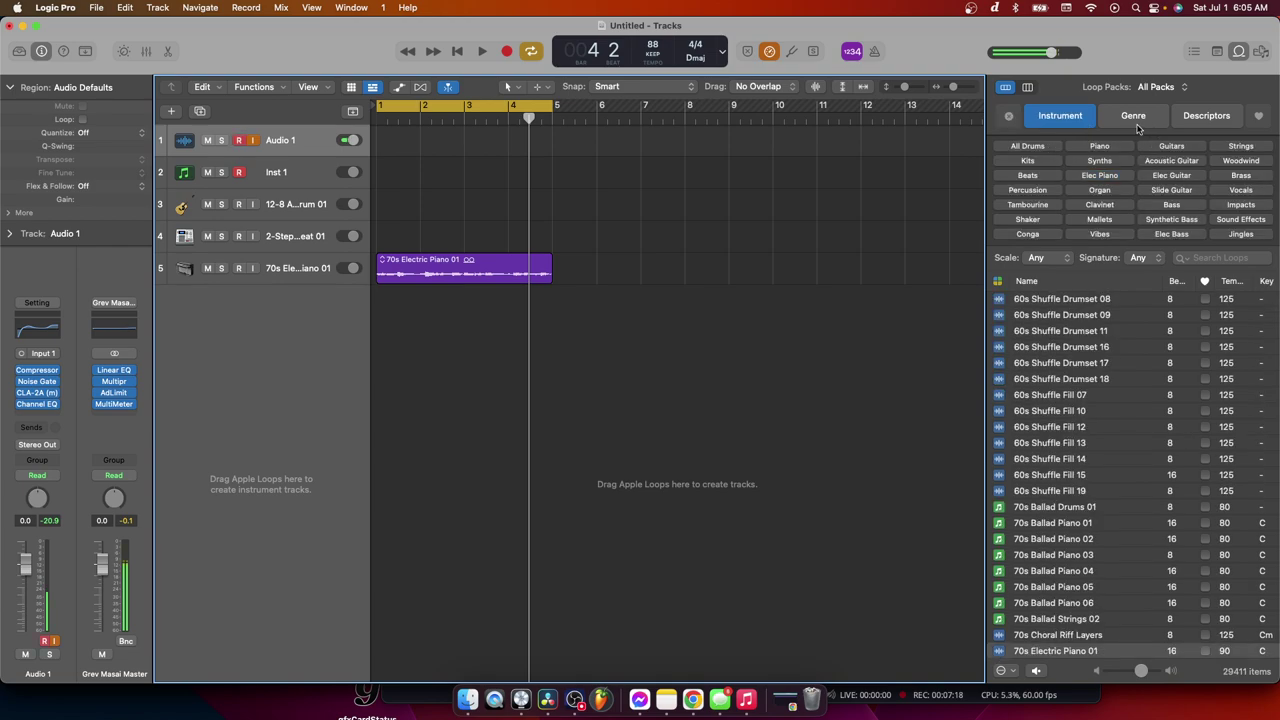
Filter the Loop Browser to All Drums and show the genre filters
{"action": "left_click", "coordinate": [1135, 118]}
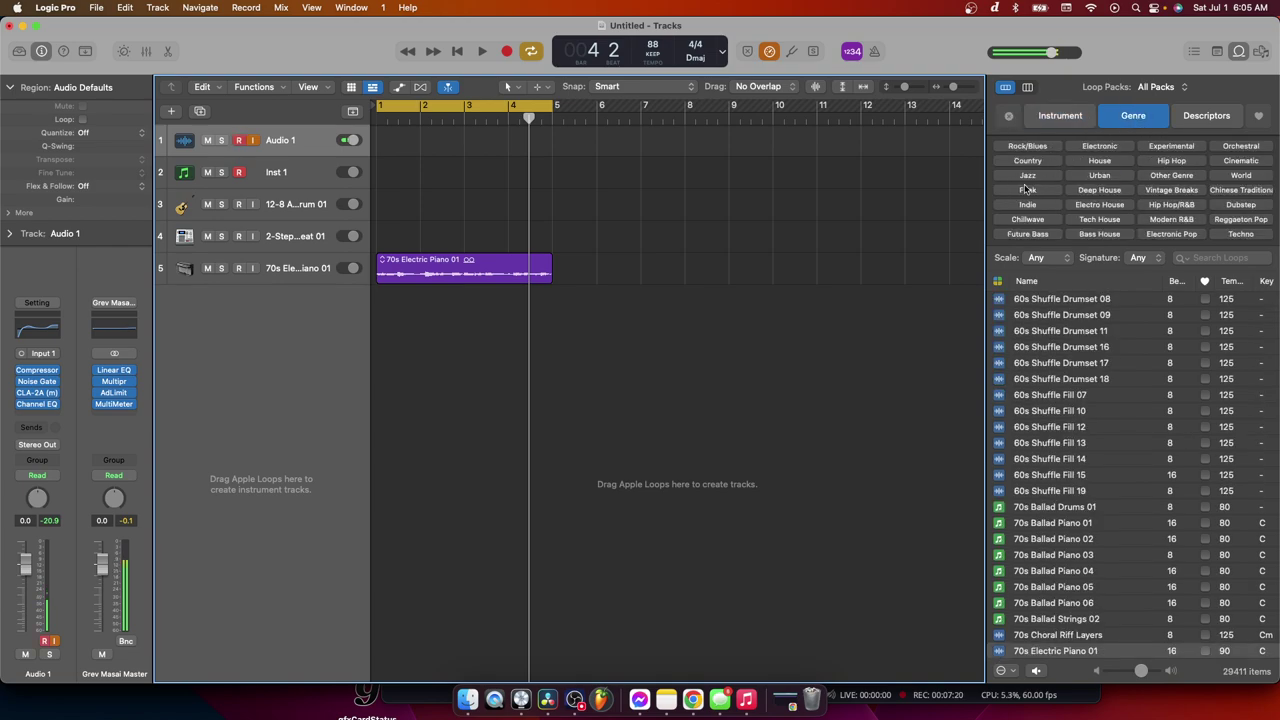
{"action": "left_click", "coordinate": [1060, 116]}
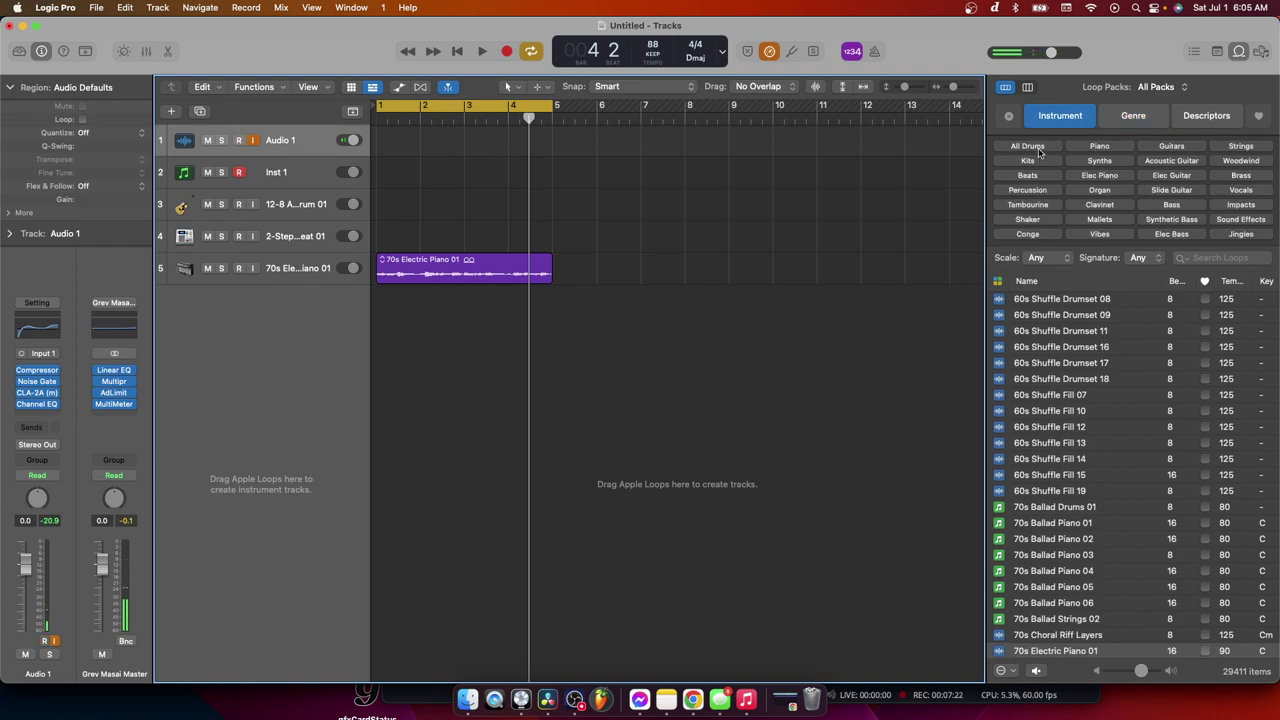
{"action": "left_click", "coordinate": [1030, 146]}
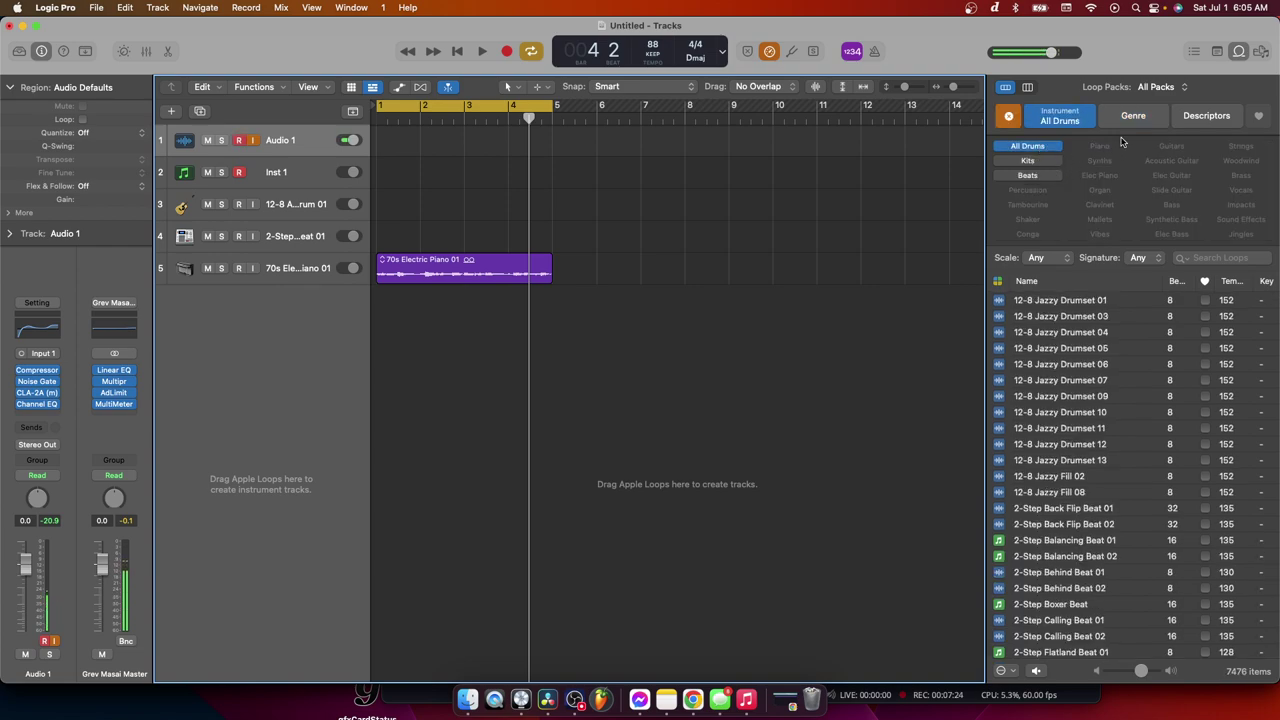
{"action": "left_click", "coordinate": [1134, 117]}
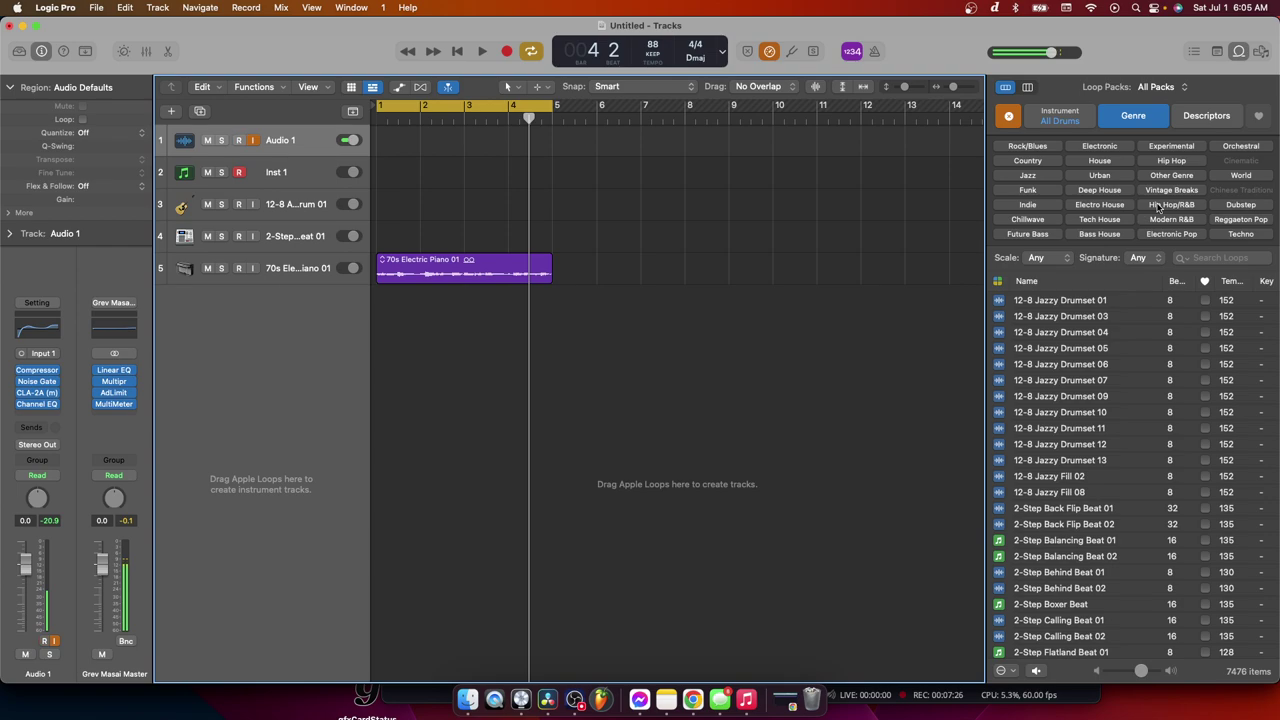
Filter drums to Hip Hop and audition Afloat Beat through Altered State Beat 02
{"action": "left_click", "coordinate": [1171, 162]}
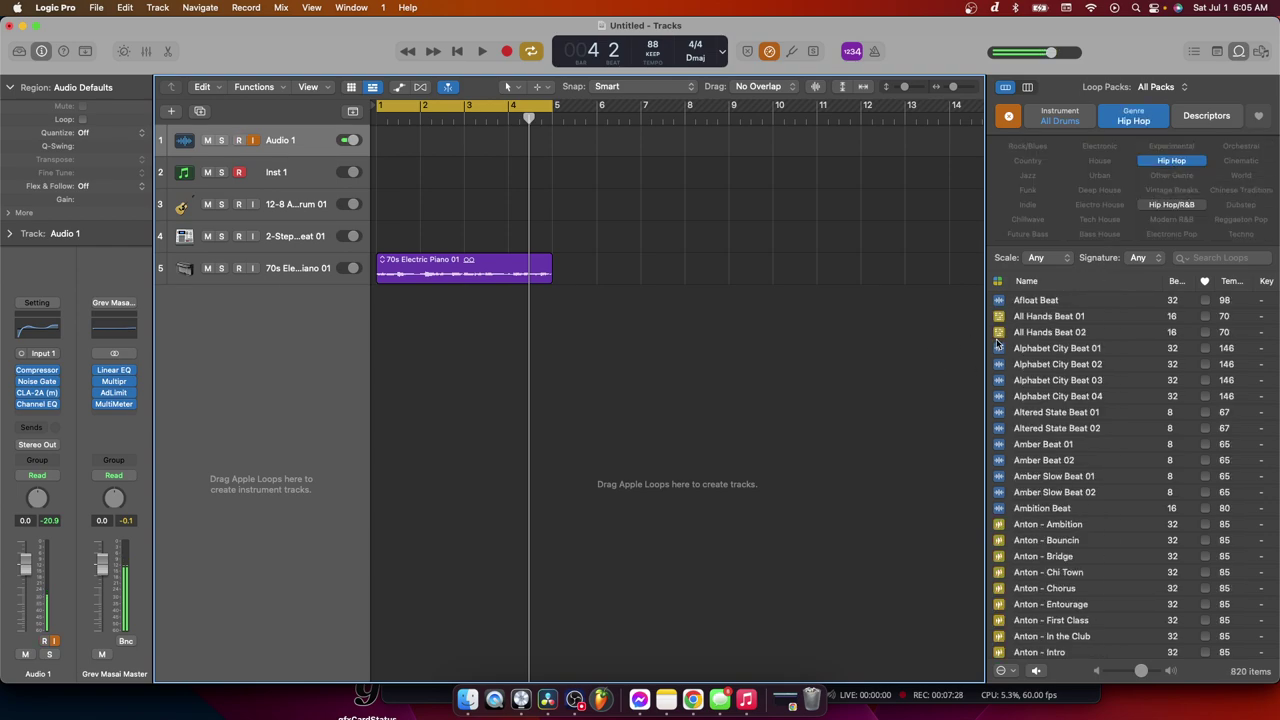
{"action": "left_click", "coordinate": [1036, 302]}
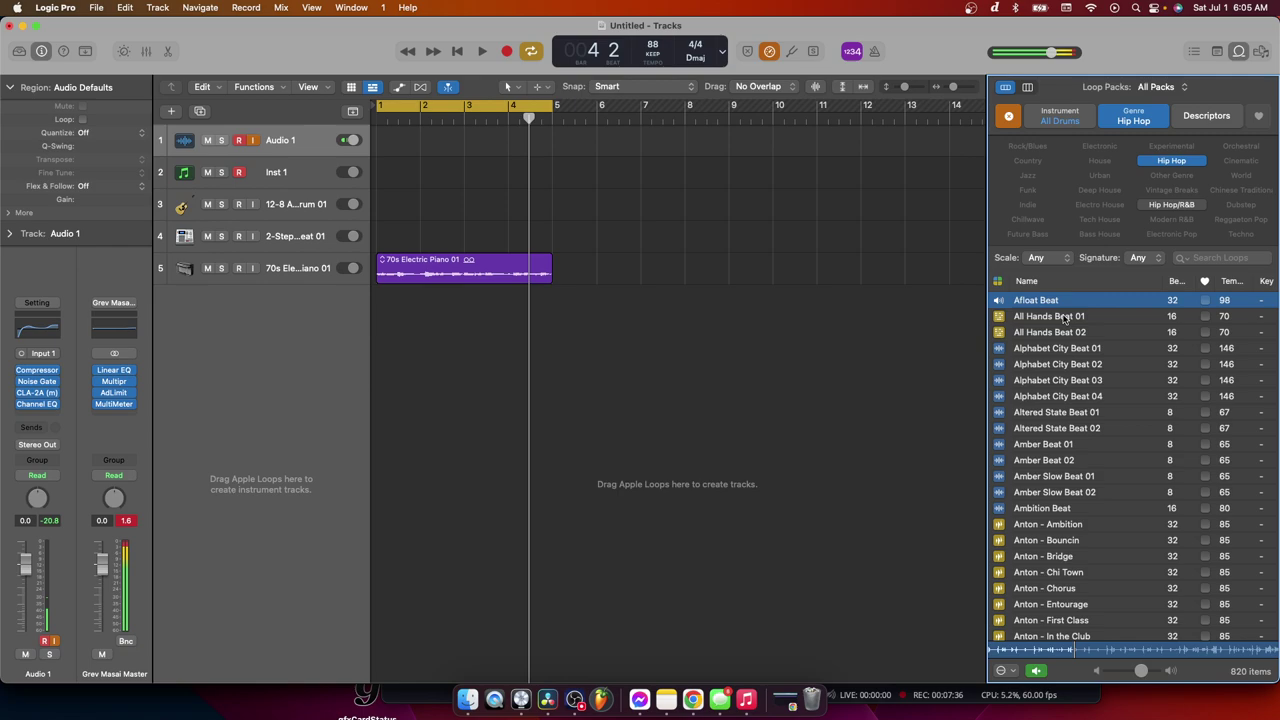
{"action": "scroll", "coordinate": [1068, 328], "scroll_direction": "down", "scroll_amount": 1}
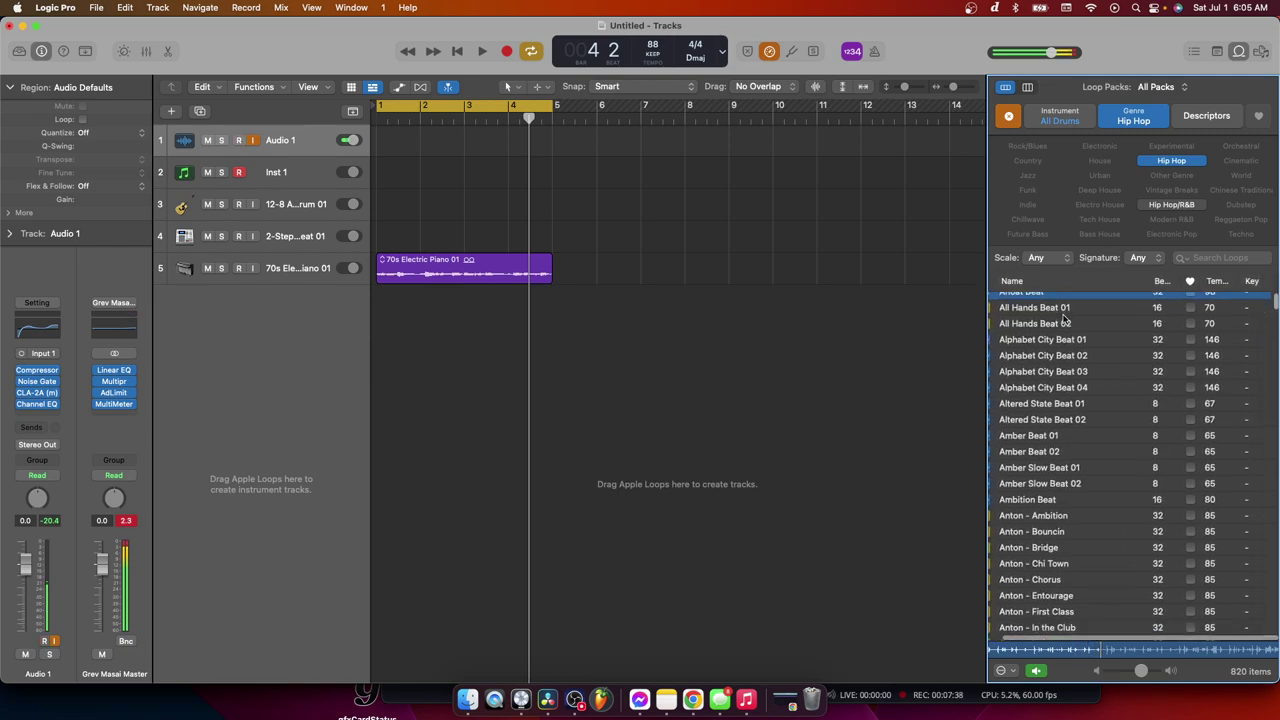
{"action": "scroll", "coordinate": [1074, 340], "scroll_direction": "up", "scroll_amount": 1}
{"action": "left_click", "coordinate": [1078, 319]}
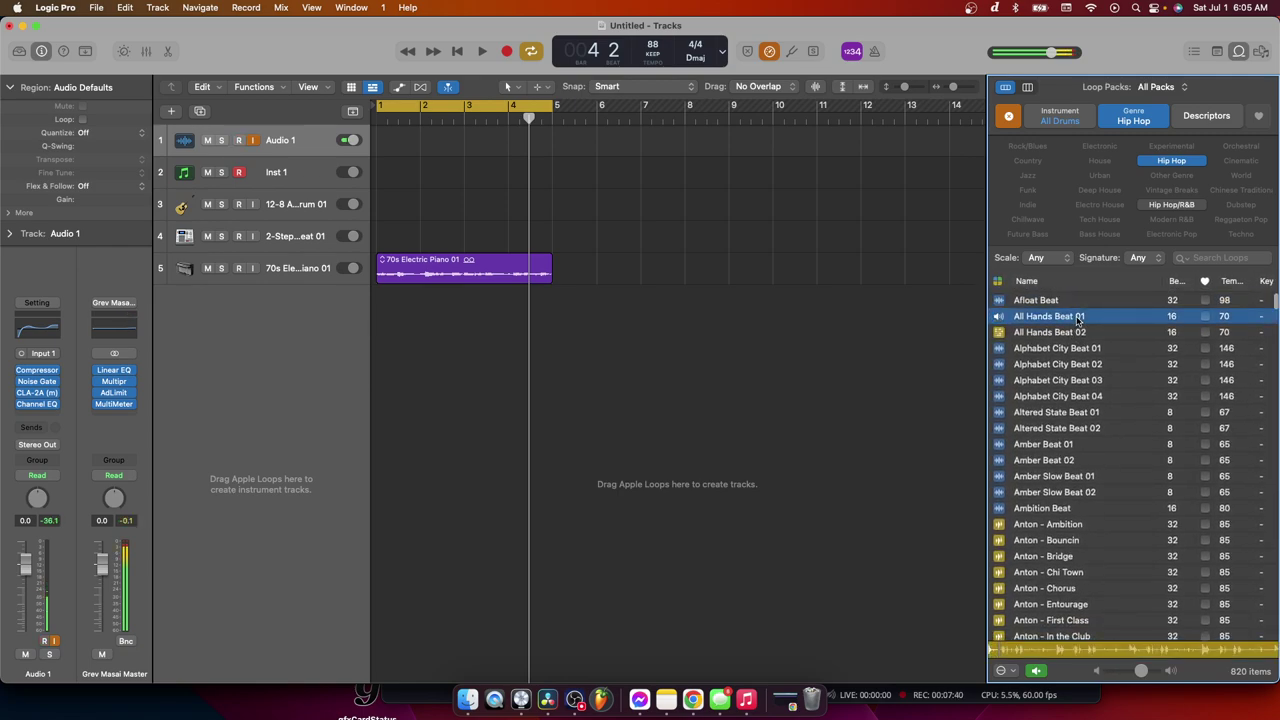
{"action": "left_click", "coordinate": [1070, 333]}
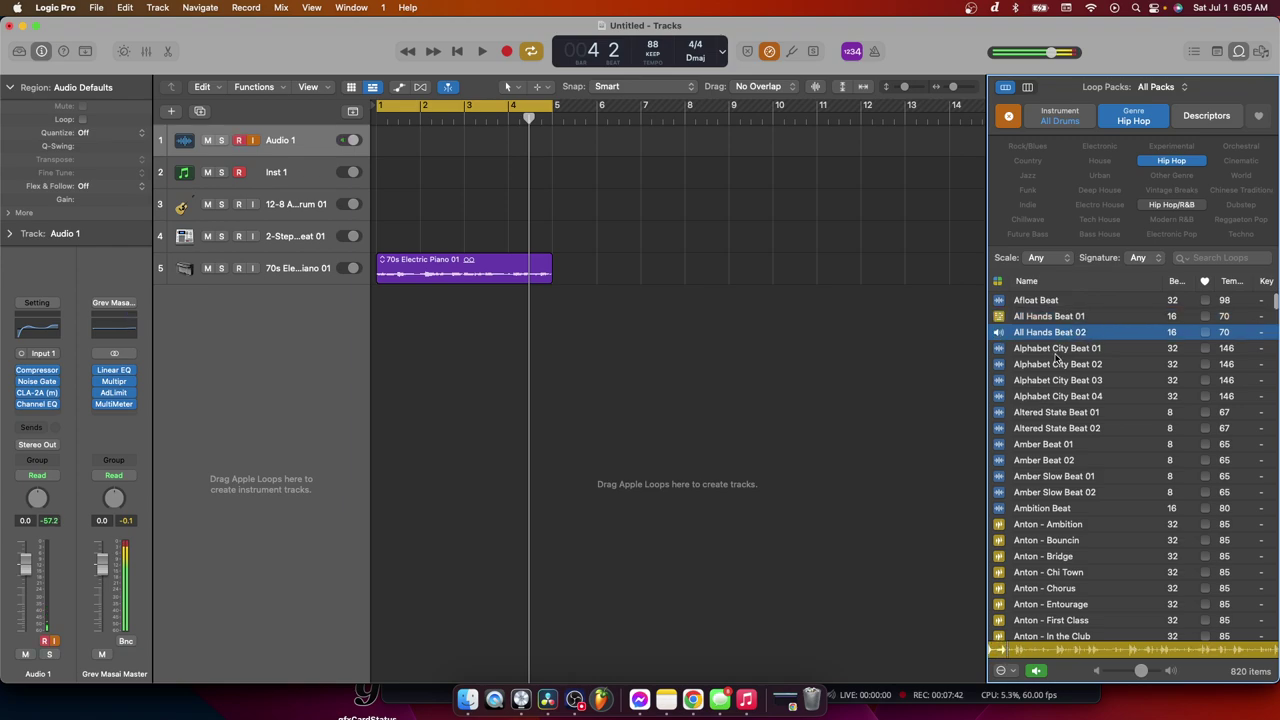
{"action": "left_click", "coordinate": [1060, 350]}
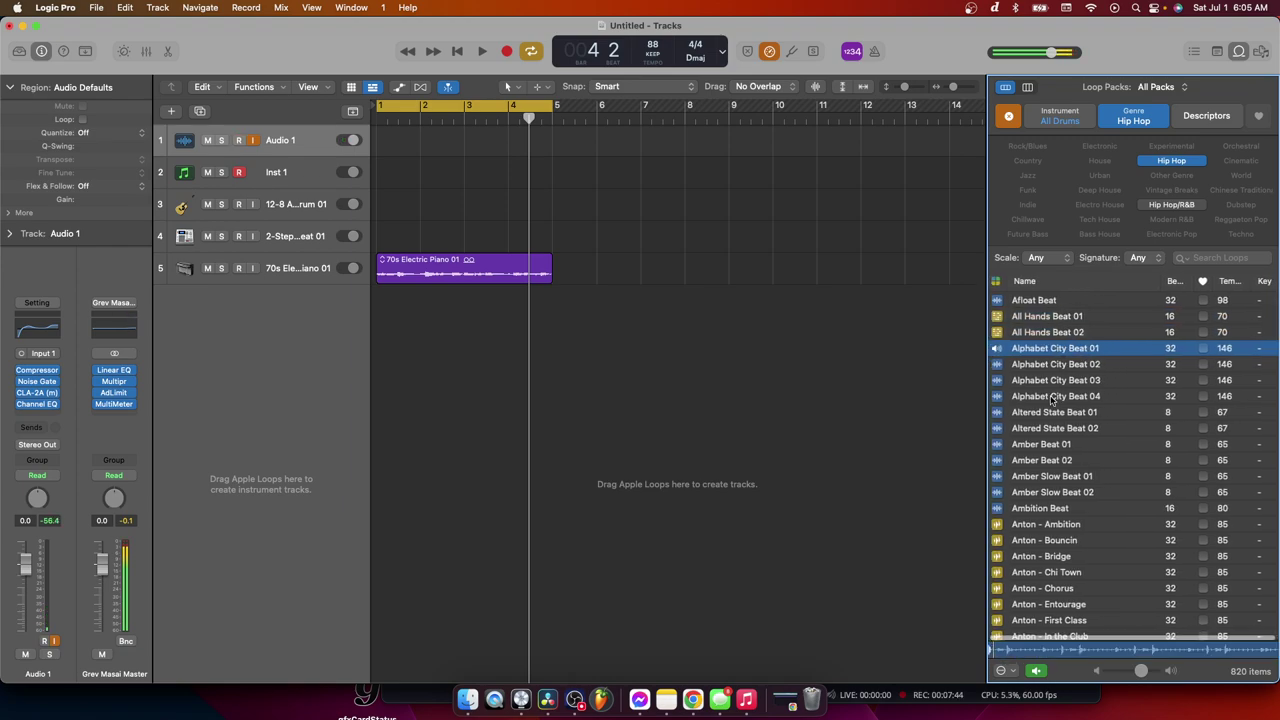
{"action": "left_click", "coordinate": [1056, 381]}
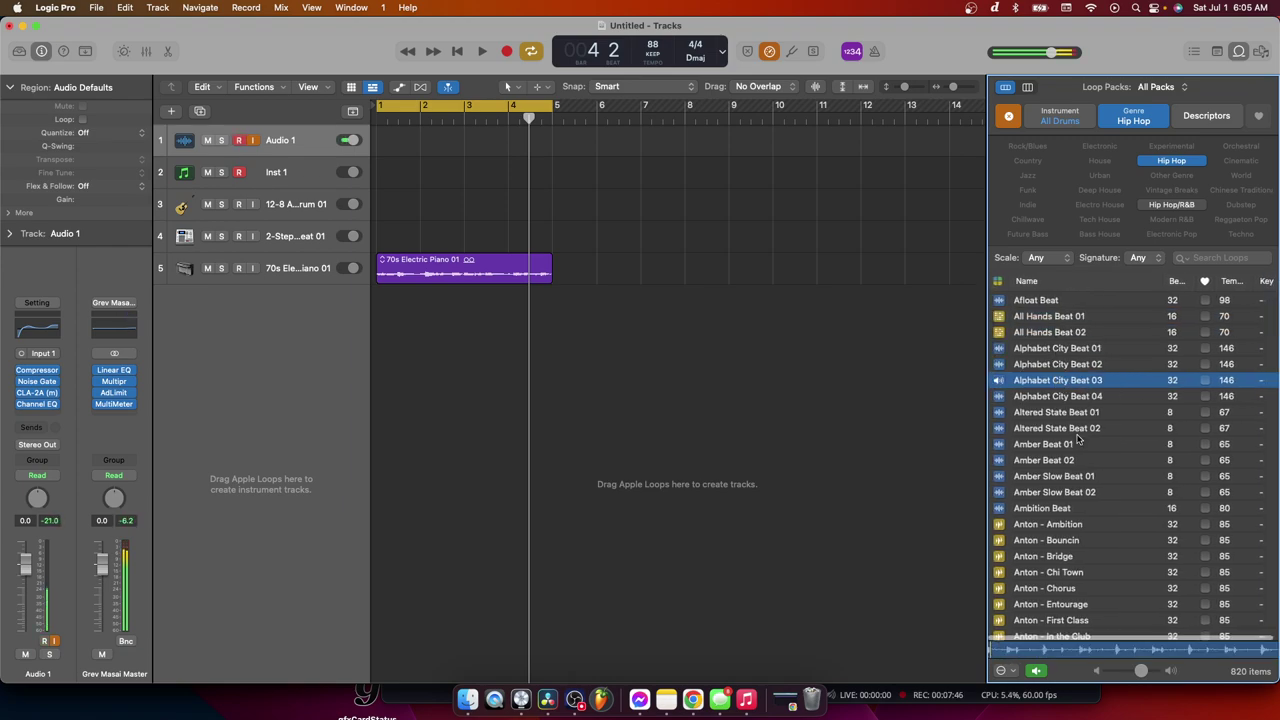
{"action": "left_click", "coordinate": [1080, 413]}
{"action": "scroll", "coordinate": [1103, 480], "scroll_direction": "down", "scroll_amount": 3}
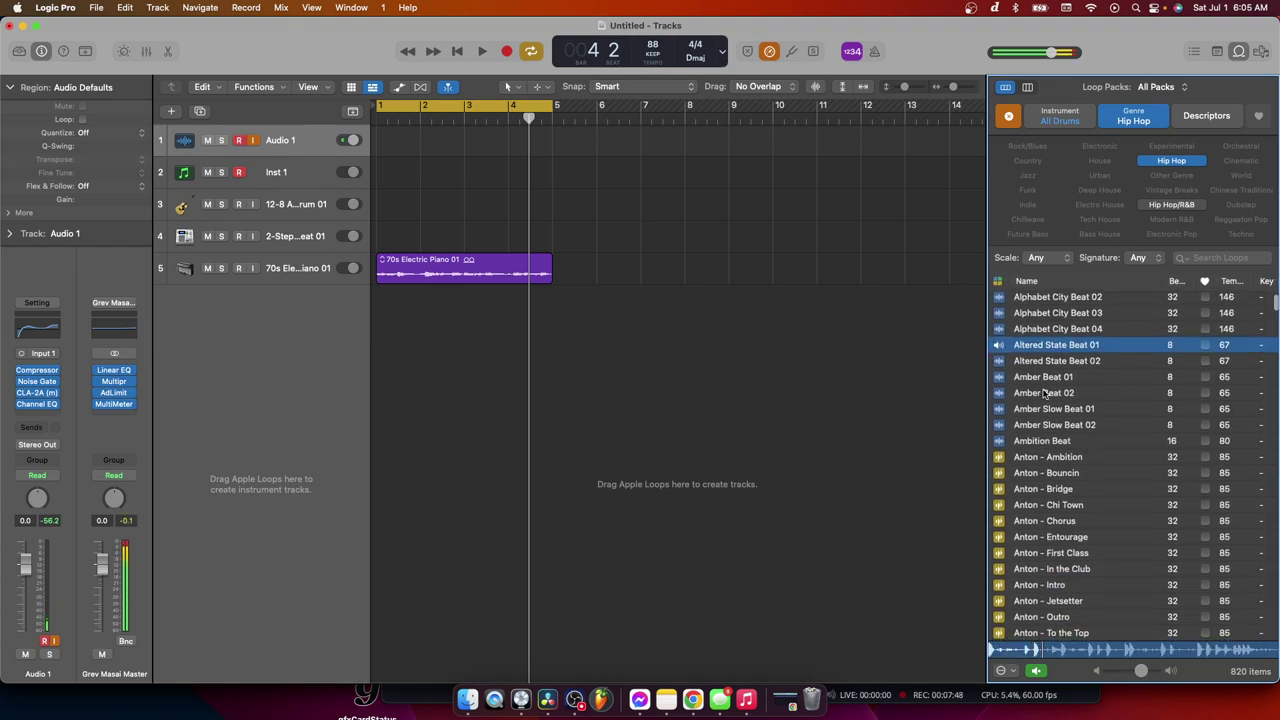
{"action": "left_click", "coordinate": [1062, 362]}
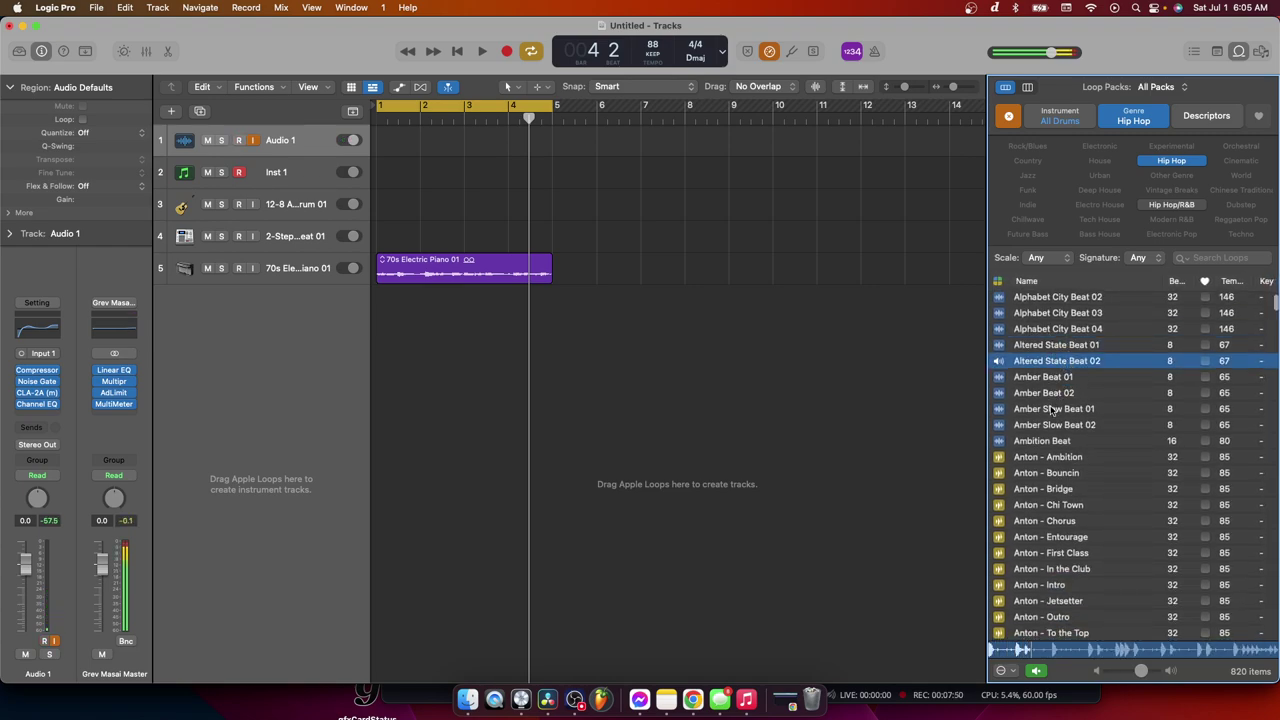
Audition the Amber Beat, Amber Slow Beat and Anton loops through Anton - Intro
{"action": "key", "text": "Down"}
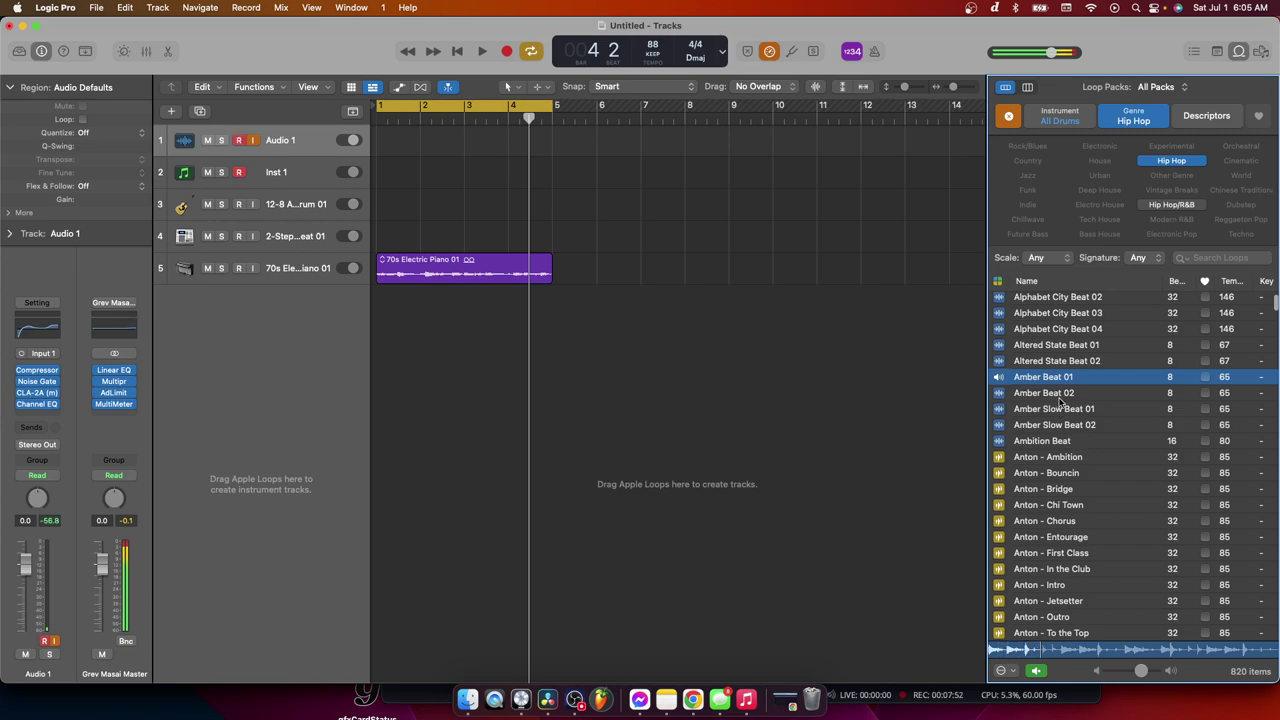
{"action": "left_click", "coordinate": [1058, 395]}
{"action": "key", "text": "Down"}
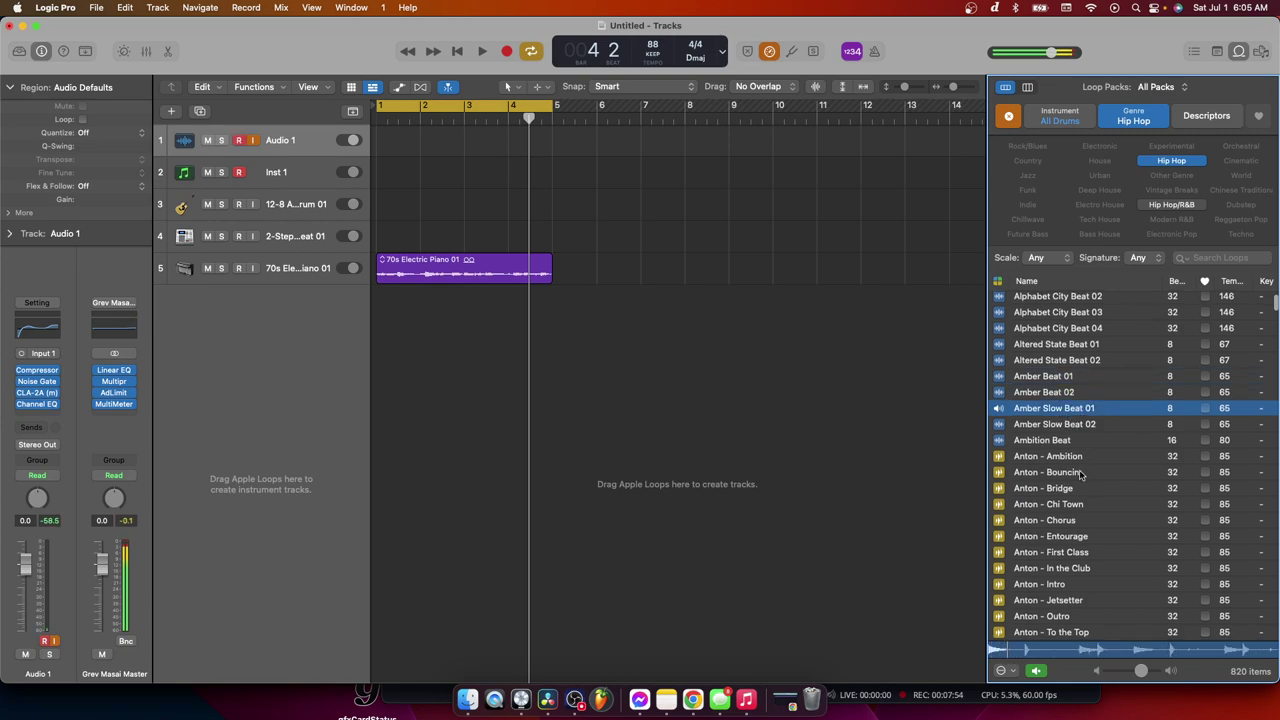
{"action": "scroll", "coordinate": [1066, 400], "scroll_direction": "down", "scroll_amount": 2}
{"action": "key", "text": "Down"}
{"action": "scroll", "coordinate": [1075, 420], "scroll_direction": "down", "scroll_amount": 1}
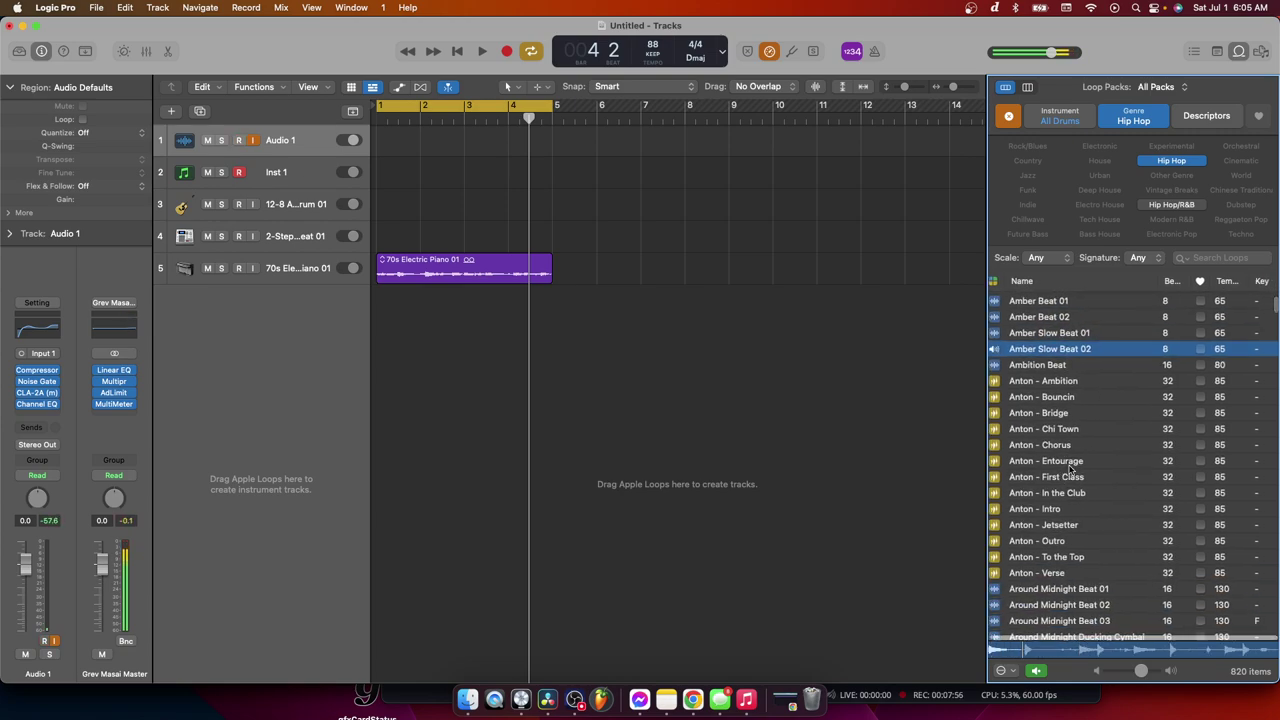
{"action": "key", "text": "Down"}
{"action": "key", "text": "Down"}
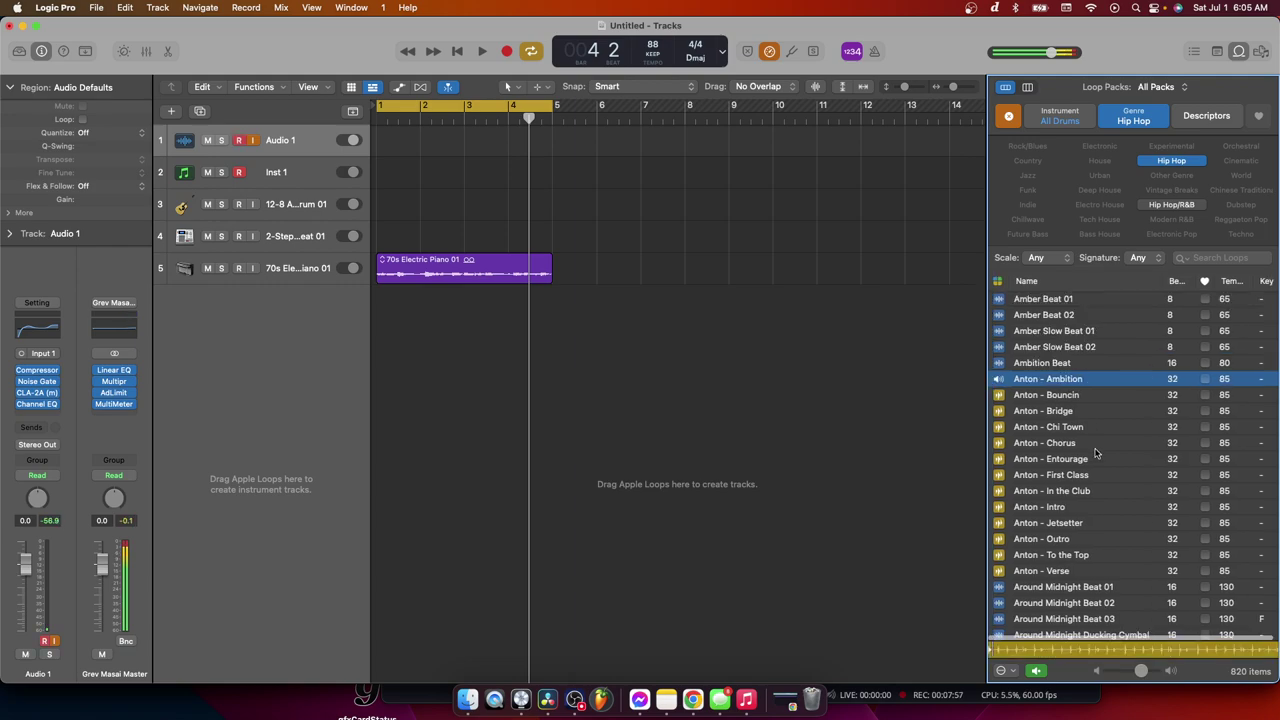
{"action": "left_click", "coordinate": [1068, 398]}
{"action": "left_click", "coordinate": [1077, 428]}
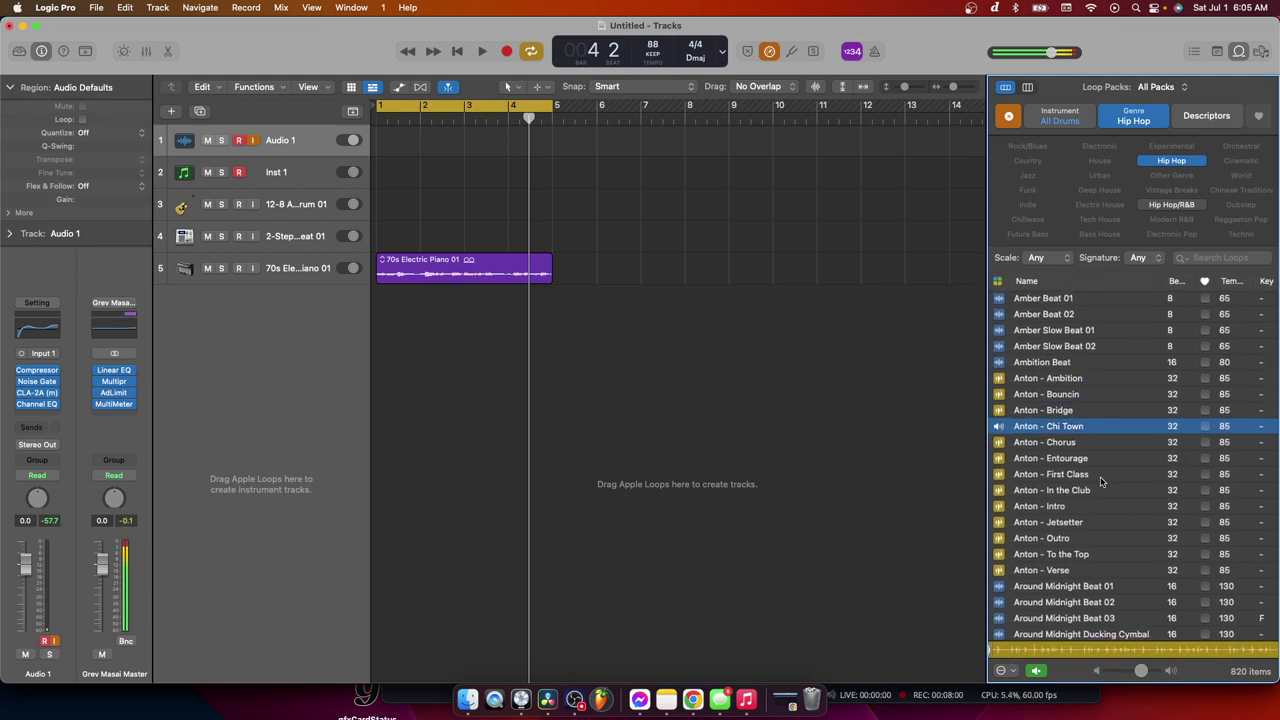
{"action": "scroll", "coordinate": [1062, 428], "scroll_direction": "down", "scroll_amount": 3}
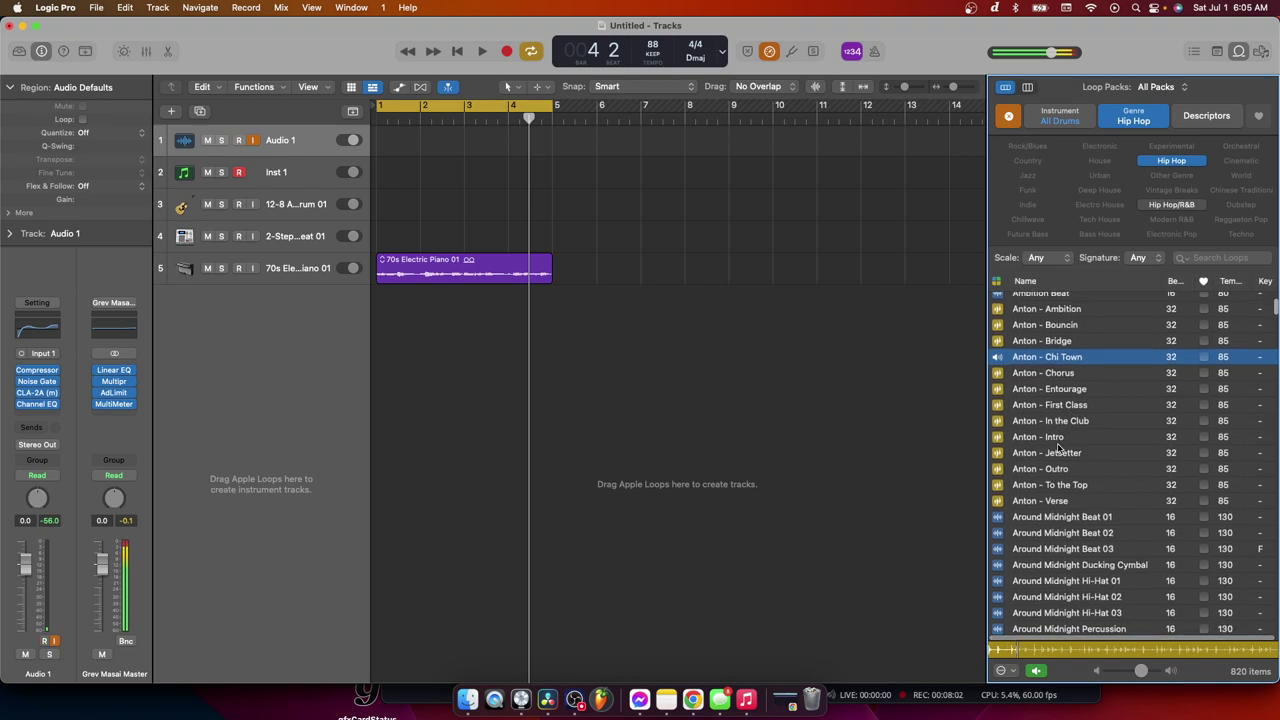
{"action": "left_click", "coordinate": [1058, 440]}
{"action": "scroll", "coordinate": [1055, 432], "scroll_direction": "down", "scroll_amount": 3}
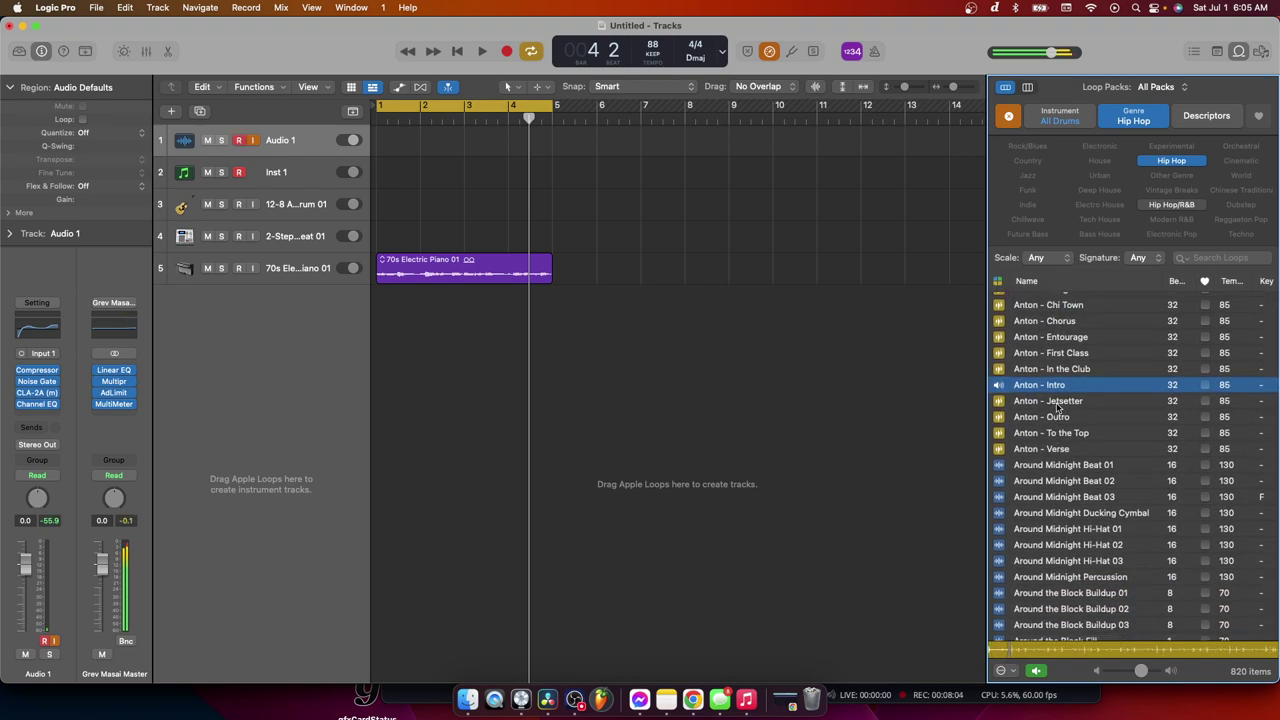
{"action": "scroll", "coordinate": [1080, 481], "scroll_direction": "down", "scroll_amount": 2}
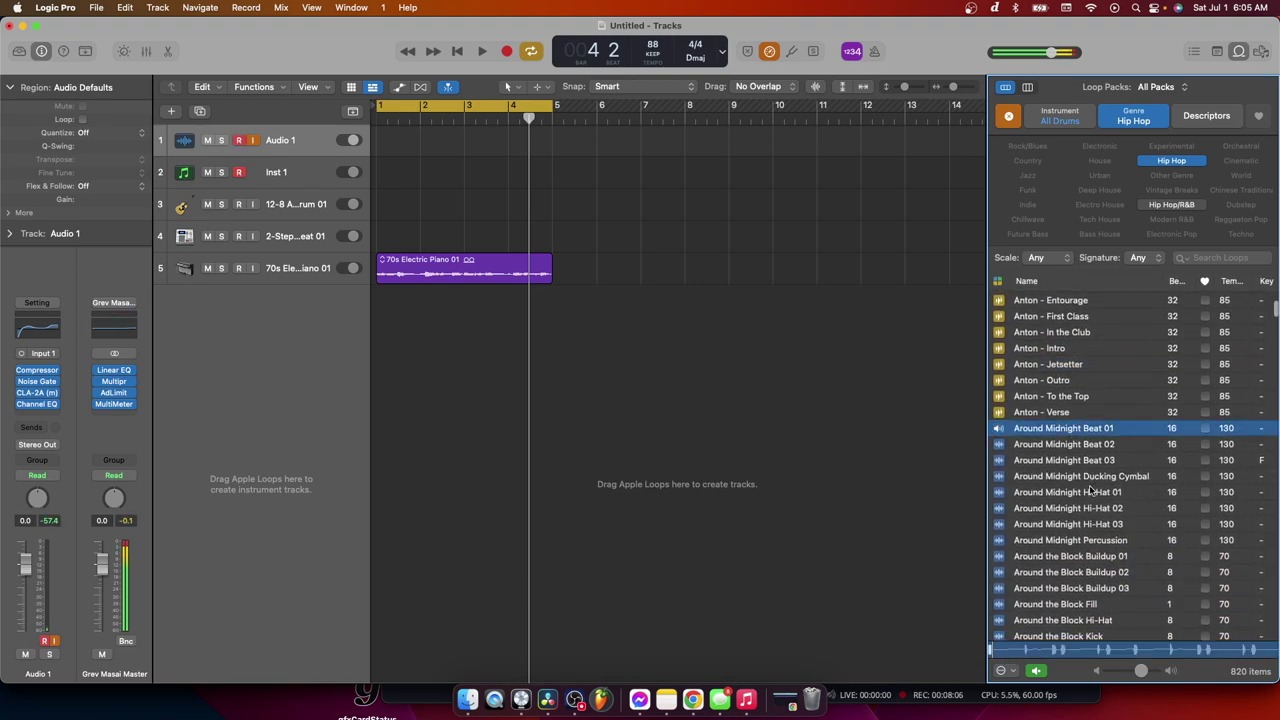
{"action": "scroll", "coordinate": [1068, 432], "scroll_direction": "down", "scroll_amount": 2}
Audition Around Midnight Ducking Cymbal through Beyond the Paint Topper loops
{"action": "left_click", "coordinate": [1068, 430]}
{"action": "scroll", "coordinate": [1080, 450], "scroll_direction": "down", "scroll_amount": 3}
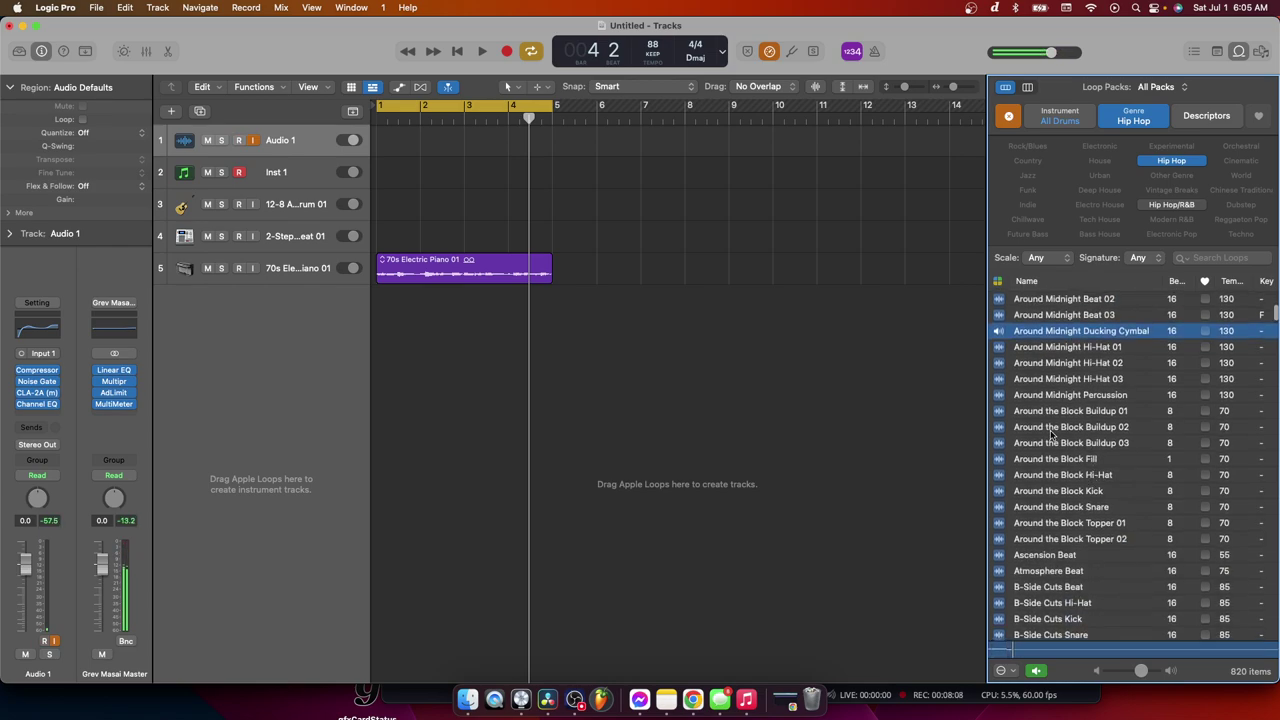
{"action": "left_click", "coordinate": [1085, 431]}
{"action": "scroll", "coordinate": [1092, 470], "scroll_direction": "down", "scroll_amount": 2}
{"action": "left_click", "coordinate": [1094, 497]}
{"action": "scroll", "coordinate": [1094, 495], "scroll_direction": "down", "scroll_amount": 3}
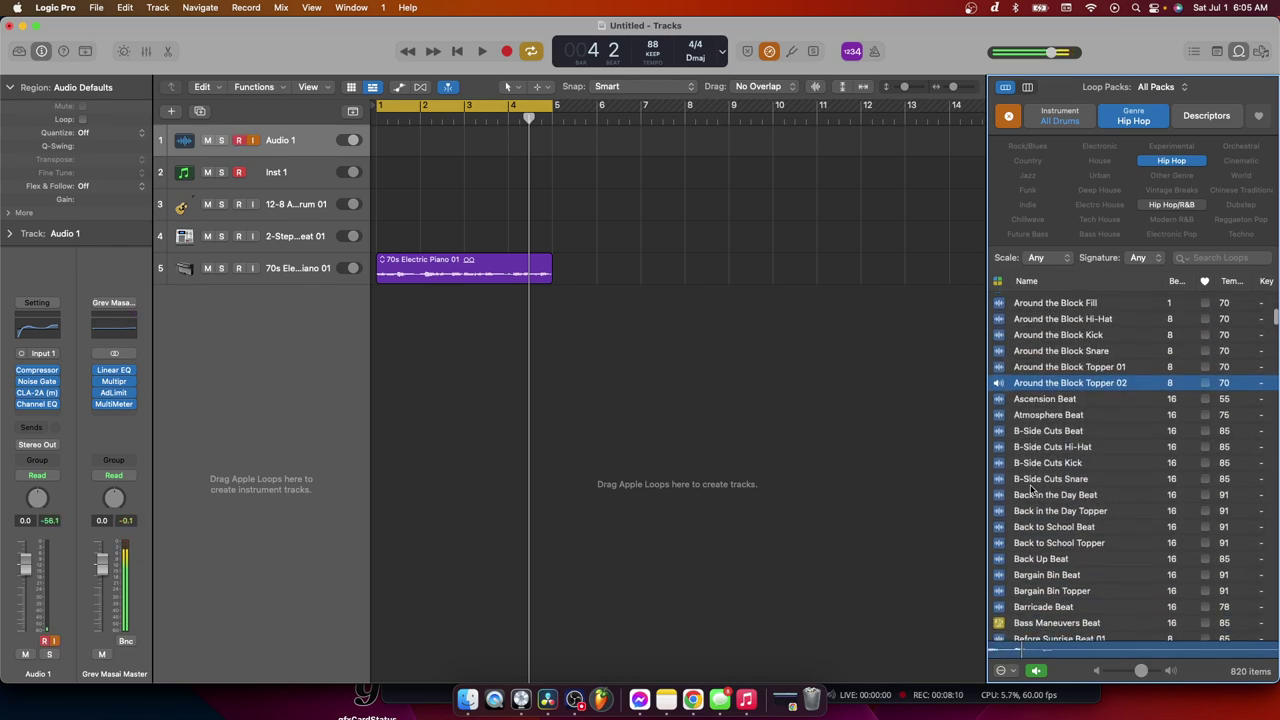
{"action": "left_click", "coordinate": [1092, 489]}
{"action": "scroll", "coordinate": [1088, 500], "scroll_direction": "down", "scroll_amount": 3}
{"action": "left_click", "coordinate": [1080, 522]}
{"action": "scroll", "coordinate": [1080, 510], "scroll_direction": "up", "scroll_amount": 15}
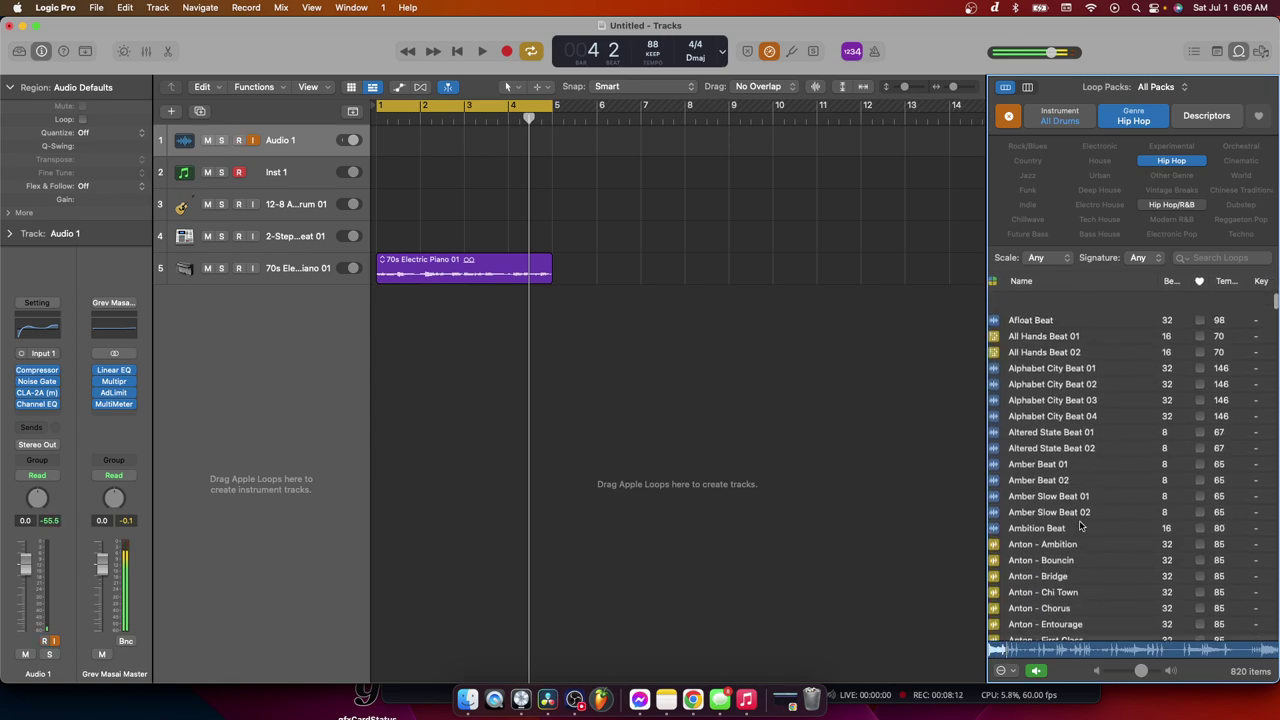
{"action": "scroll", "coordinate": [1080, 490], "scroll_direction": "down", "scroll_amount": 2}
{"action": "scroll", "coordinate": [1080, 487], "scroll_direction": "down", "scroll_amount": 10}
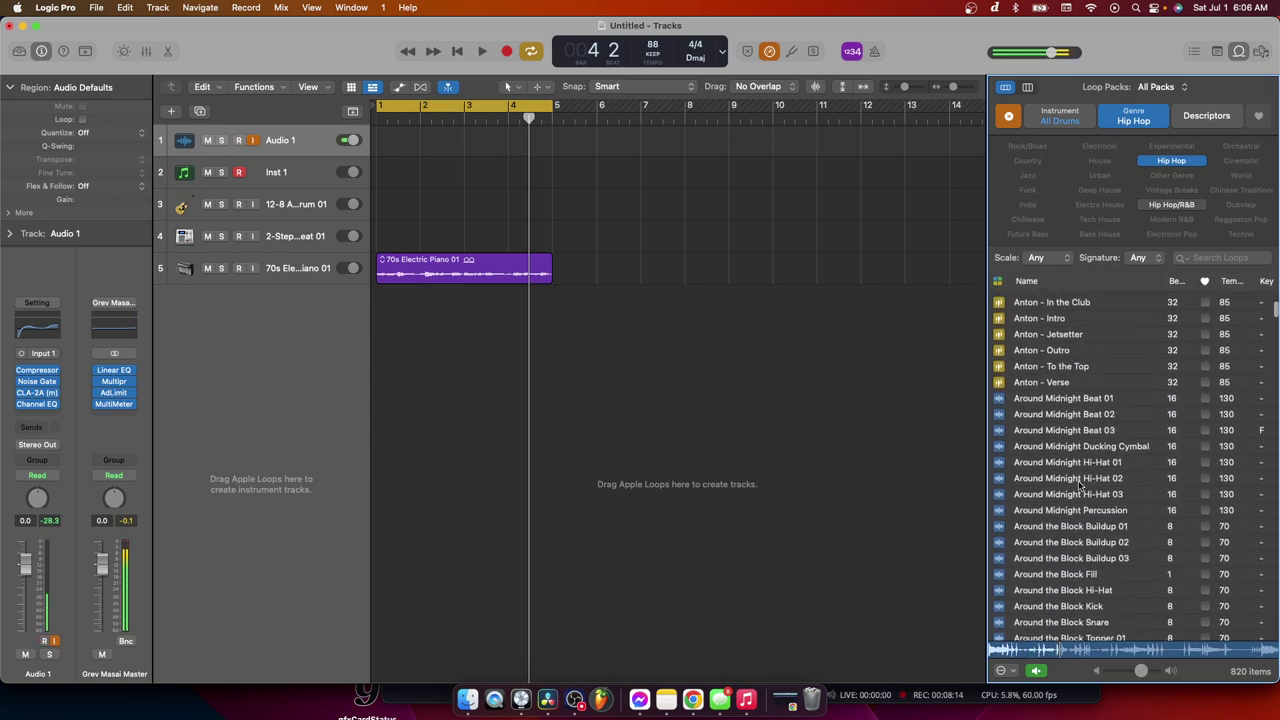
{"action": "scroll", "coordinate": [1097, 503], "scroll_direction": "down", "scroll_amount": 1}
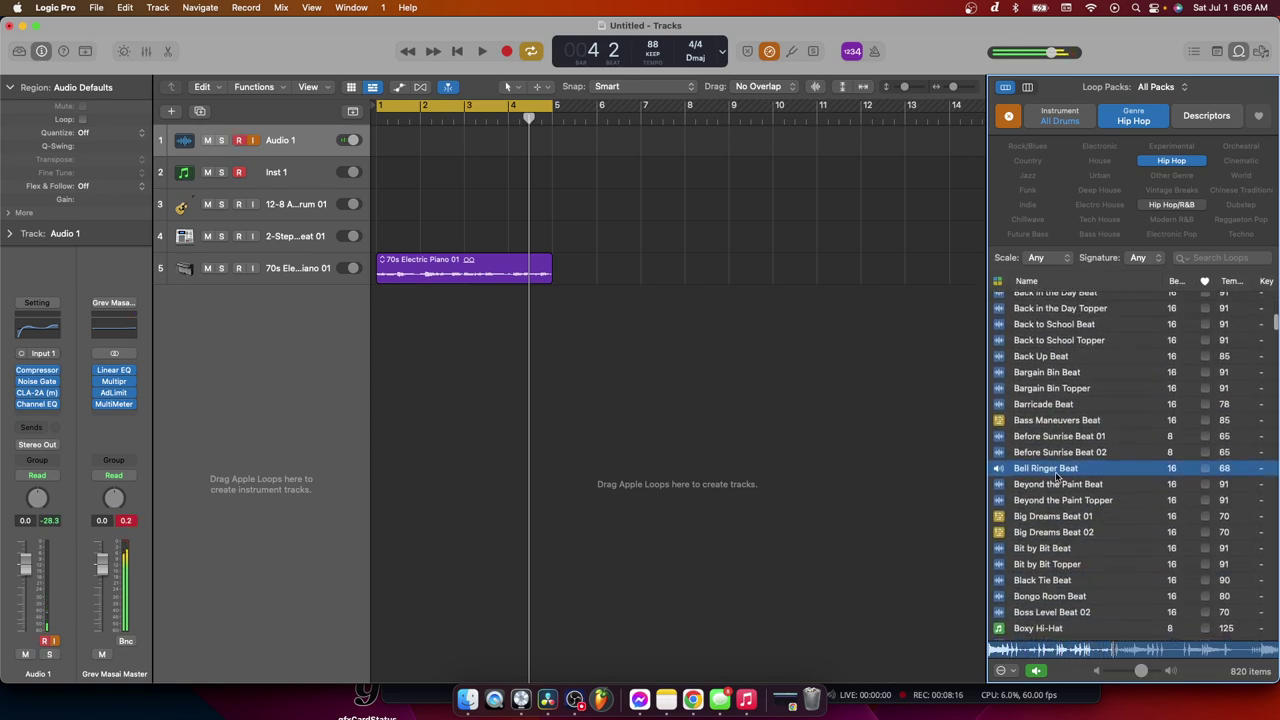
{"action": "left_click", "coordinate": [1095, 505]}
Return to Afloat Beat, preview it once more, then stop the preview
{"action": "scroll", "coordinate": [1068, 492], "scroll_direction": "up", "scroll_amount": 10}
{"action": "scroll", "coordinate": [1068, 492], "scroll_direction": "up", "scroll_amount": 5}
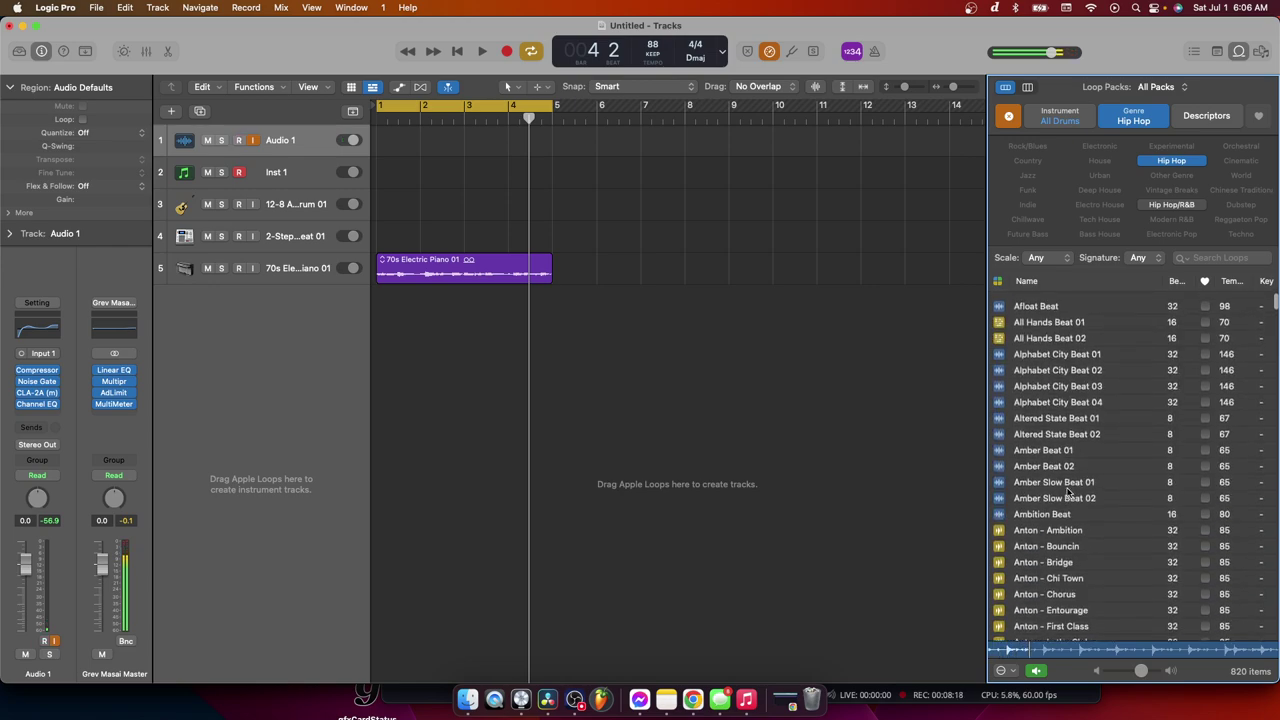
{"action": "left_click", "coordinate": [1051, 302]}
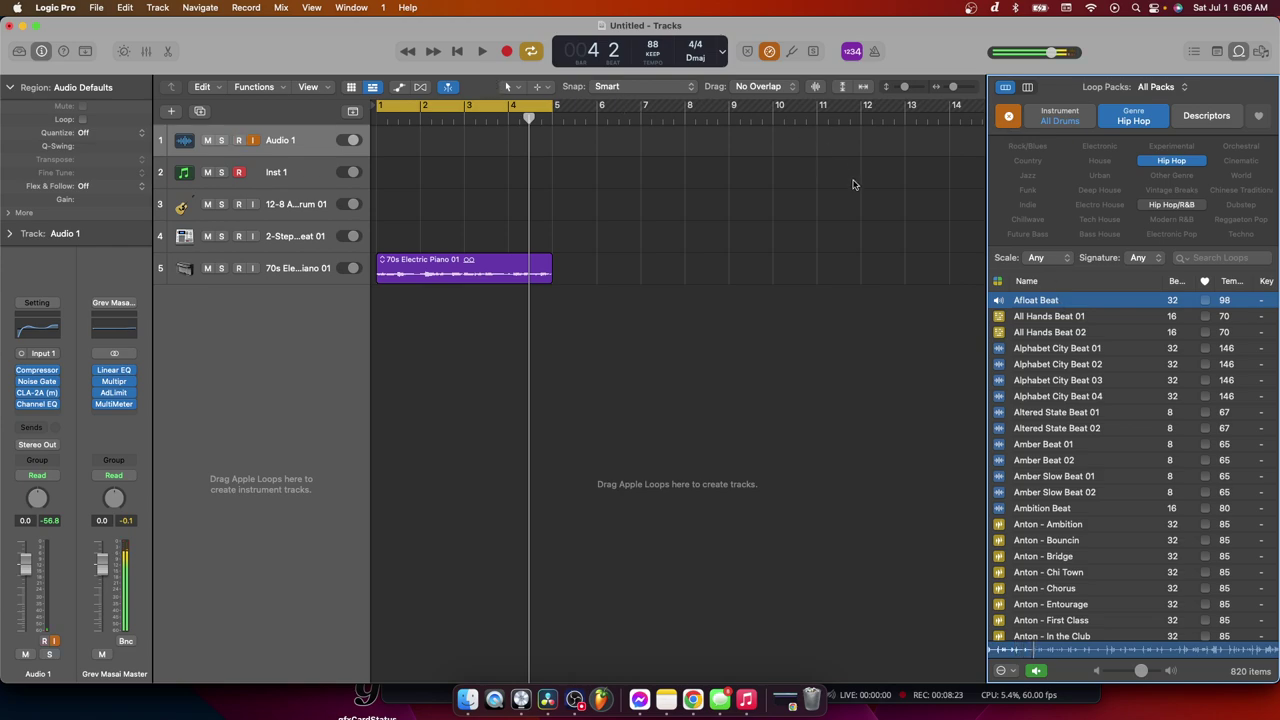
{"action": "left_click", "coordinate": [1052, 301]}
Place the Afloat Beat loop on track 4 at bar 1 and play from bar 1
{"action": "left_click_drag", "start_coordinate": [1062, 302], "coordinate": [372, 250]}
{"action": "left_click", "coordinate": [381, 118]}
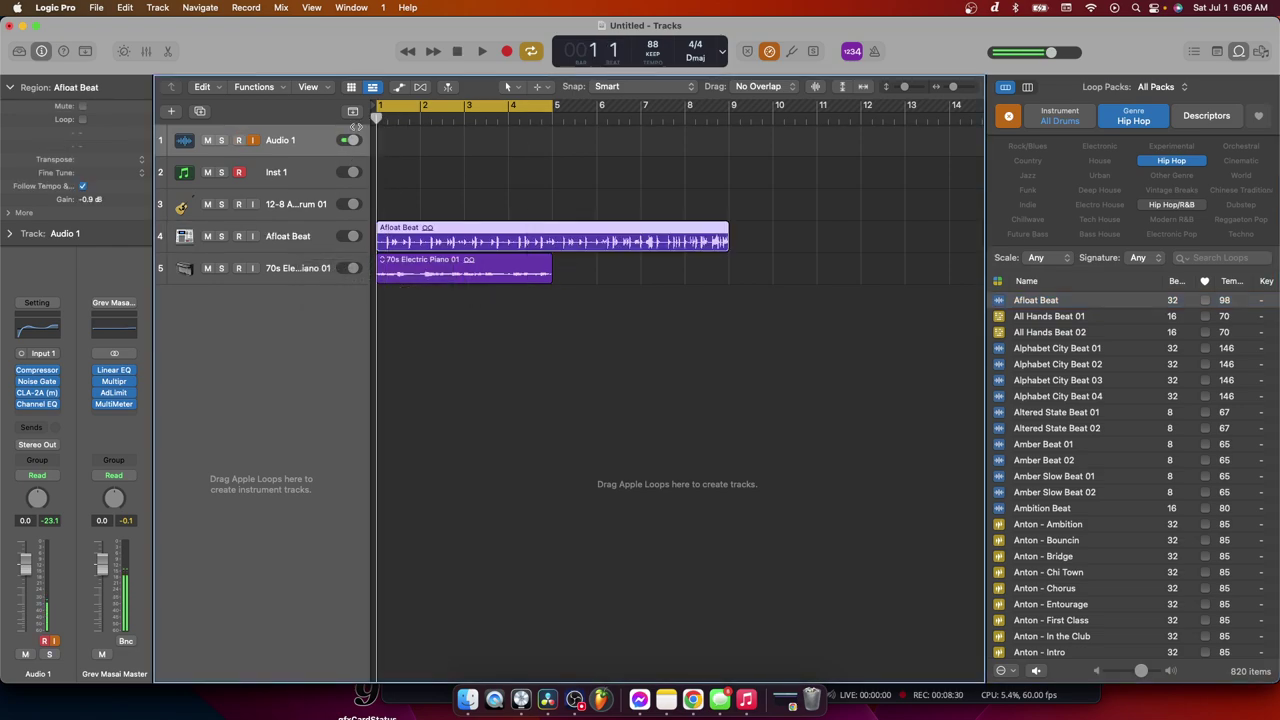
{"action": "key", "text": "space"}
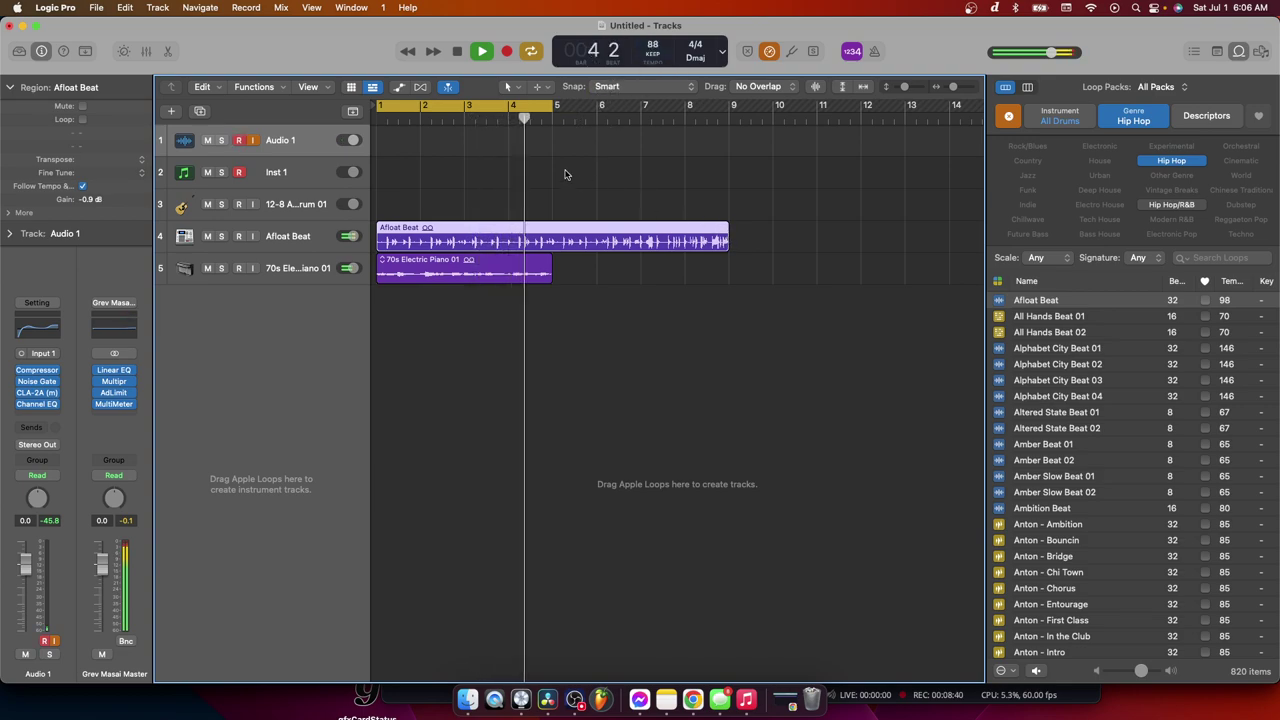
Extend the cycle to bar 9 and copy the 70s Electric Piano 01 region to bar 5
{"action": "left_click_drag", "start_coordinate": [550, 116], "coordinate": [733, 116]}
{"action": "left_click", "coordinate": [487, 274]}
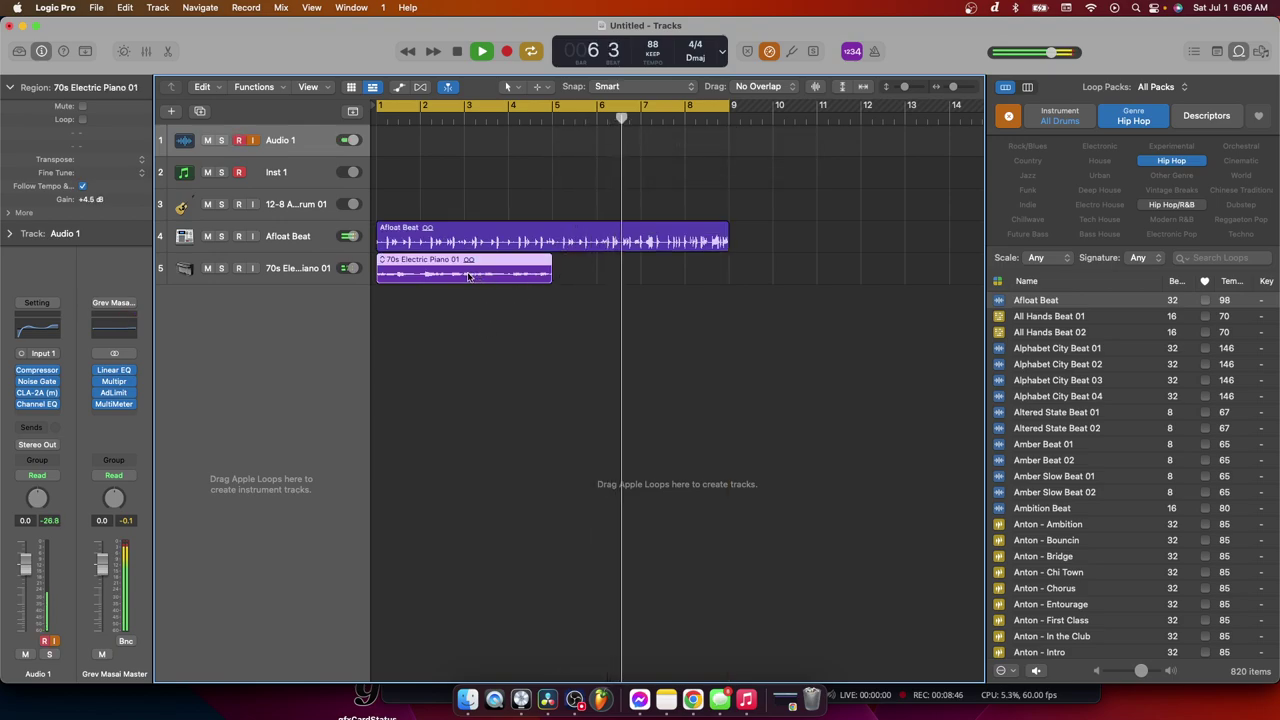
{"action": "left_click_drag", "start_coordinate": [472, 274], "coordinate": [646, 270]}
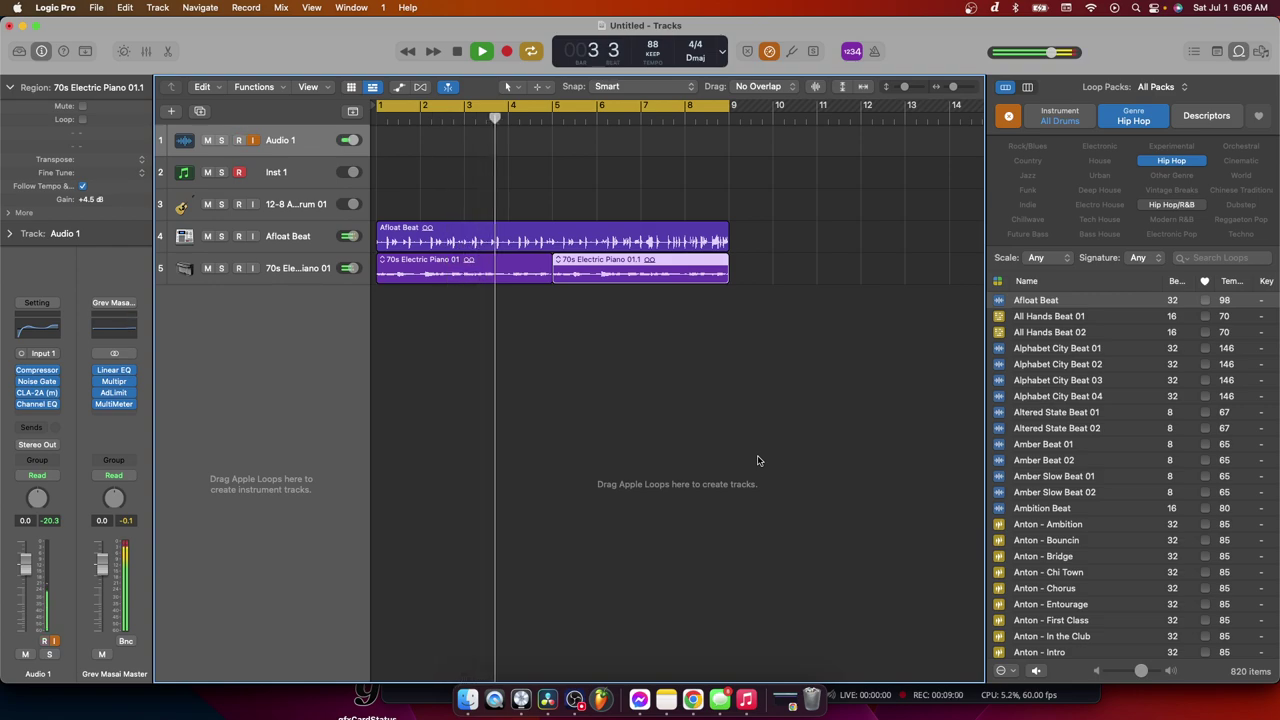
Stop playback, arm then disarm Audio 1 for recording, and hide the Loop Browser
{"action": "key", "text": "space"}
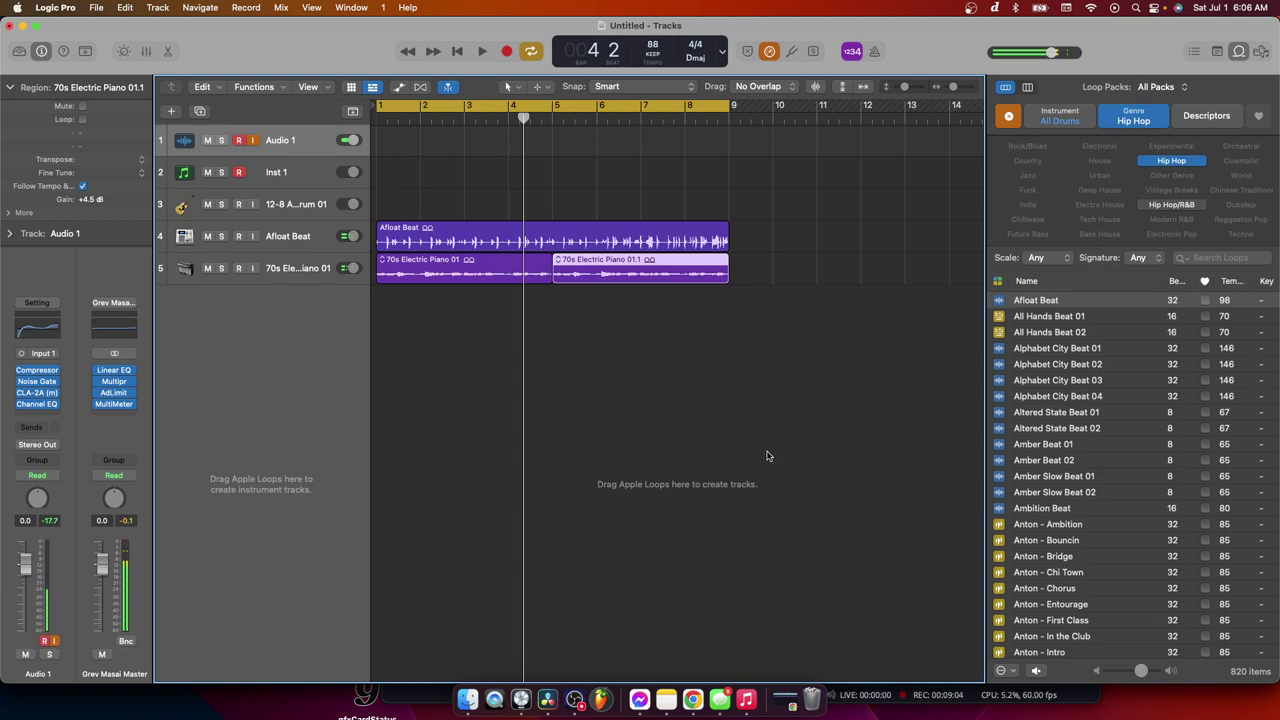
{"action": "key", "text": "alt+super+r"}
{"action": "key", "text": "alt+super+r"}
{"action": "scroll", "coordinate": [1073, 524], "scroll_direction": "down", "scroll_amount": 5}
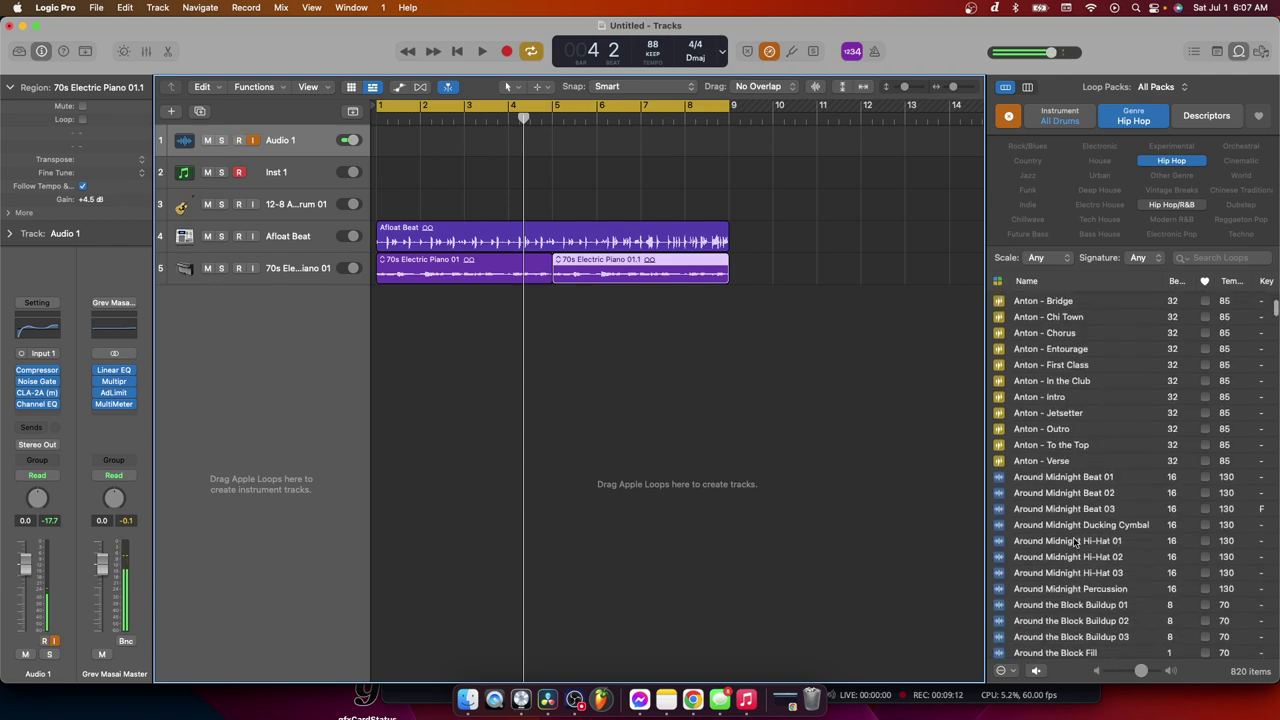
{"action": "scroll", "coordinate": [1075, 535], "scroll_direction": "up", "scroll_amount": 5}
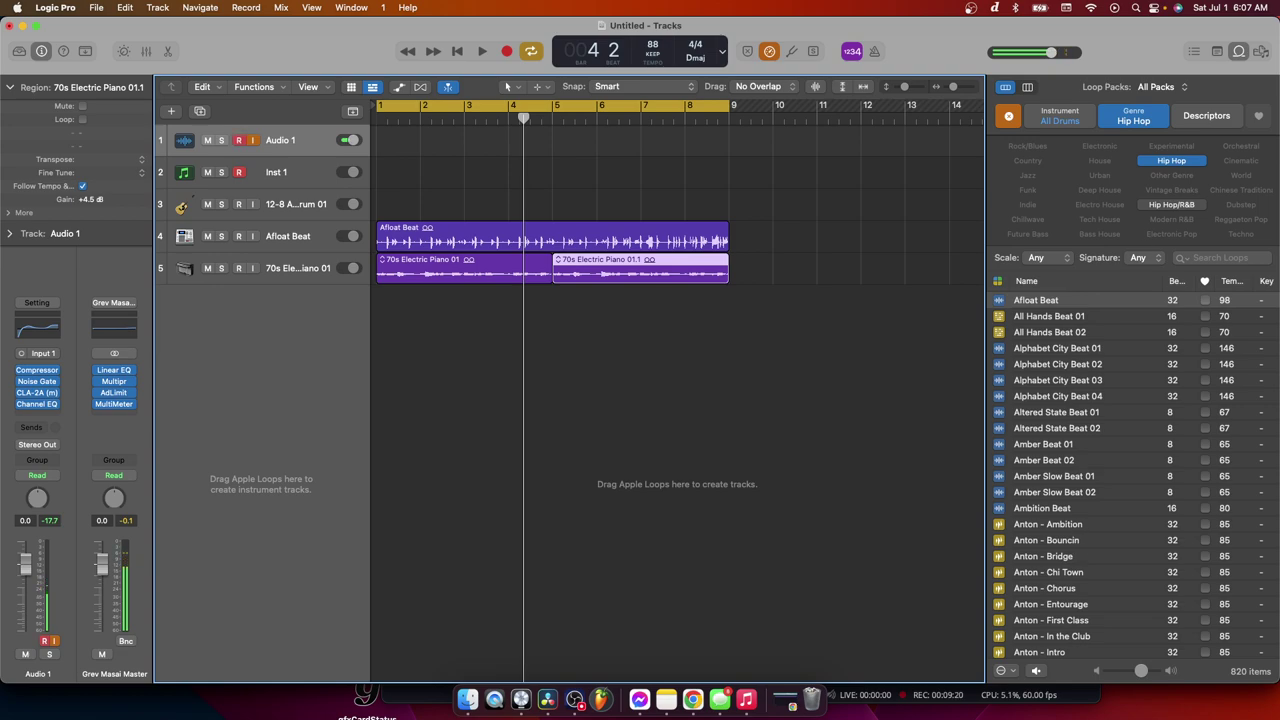
{"action": "left_click", "coordinate": [1238, 51]}
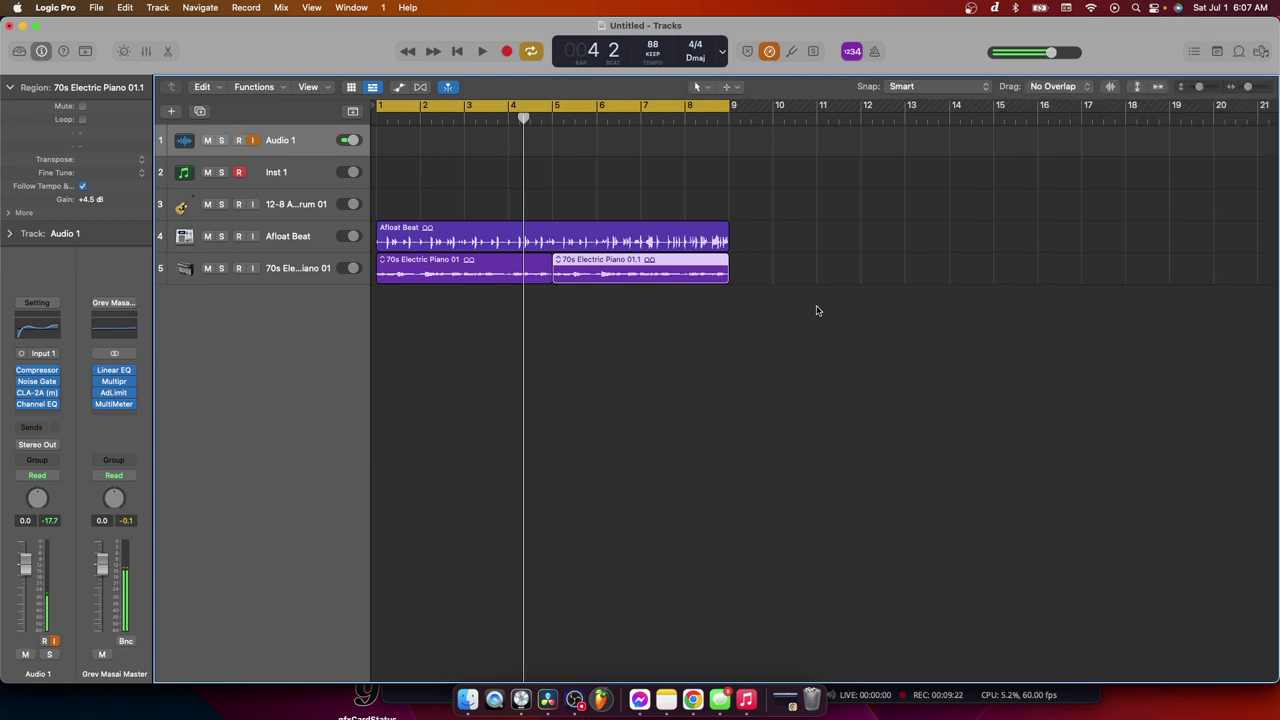
{"action": "key", "text": "ctrl+alt+r"}
{"action": "key", "text": "ctrl+alt+r"}
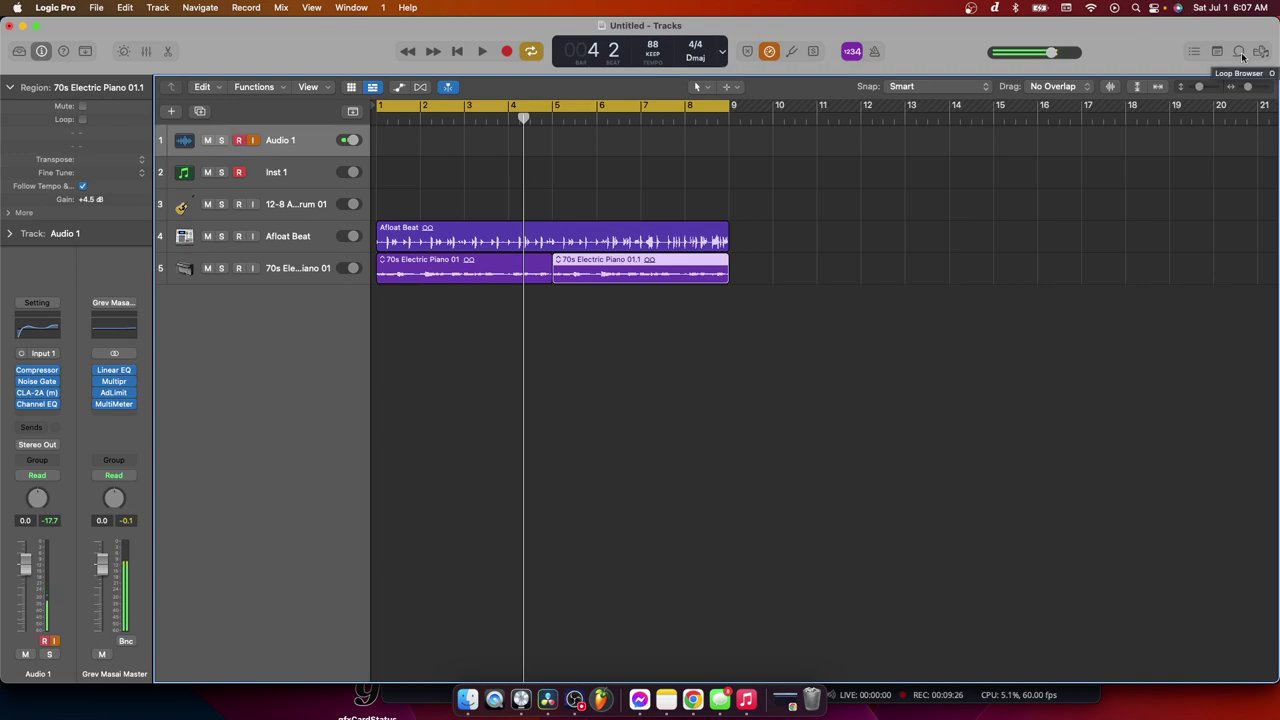
Reopen the Loop Browser, clear the Hip Hop filter, and browse the Instrument, Genre and Descriptor views
{"action": "left_click", "coordinate": [1240, 52]}
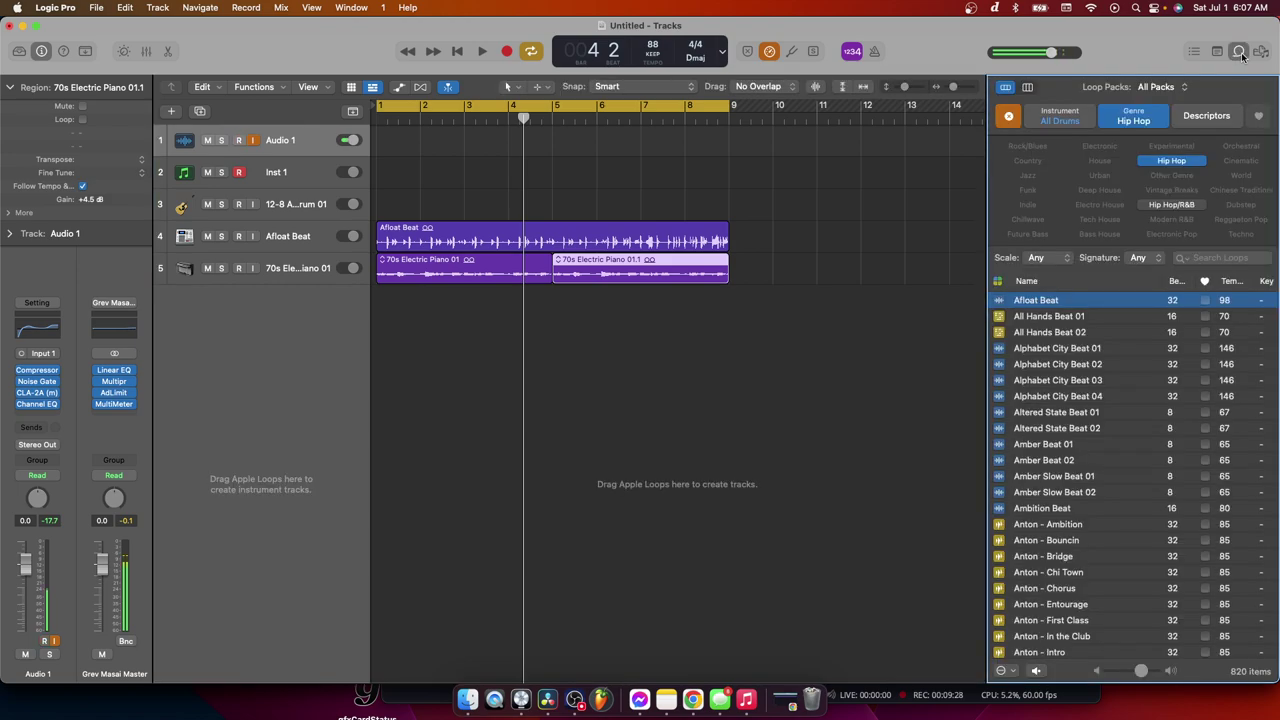
{"action": "left_click", "coordinate": [1008, 117]}
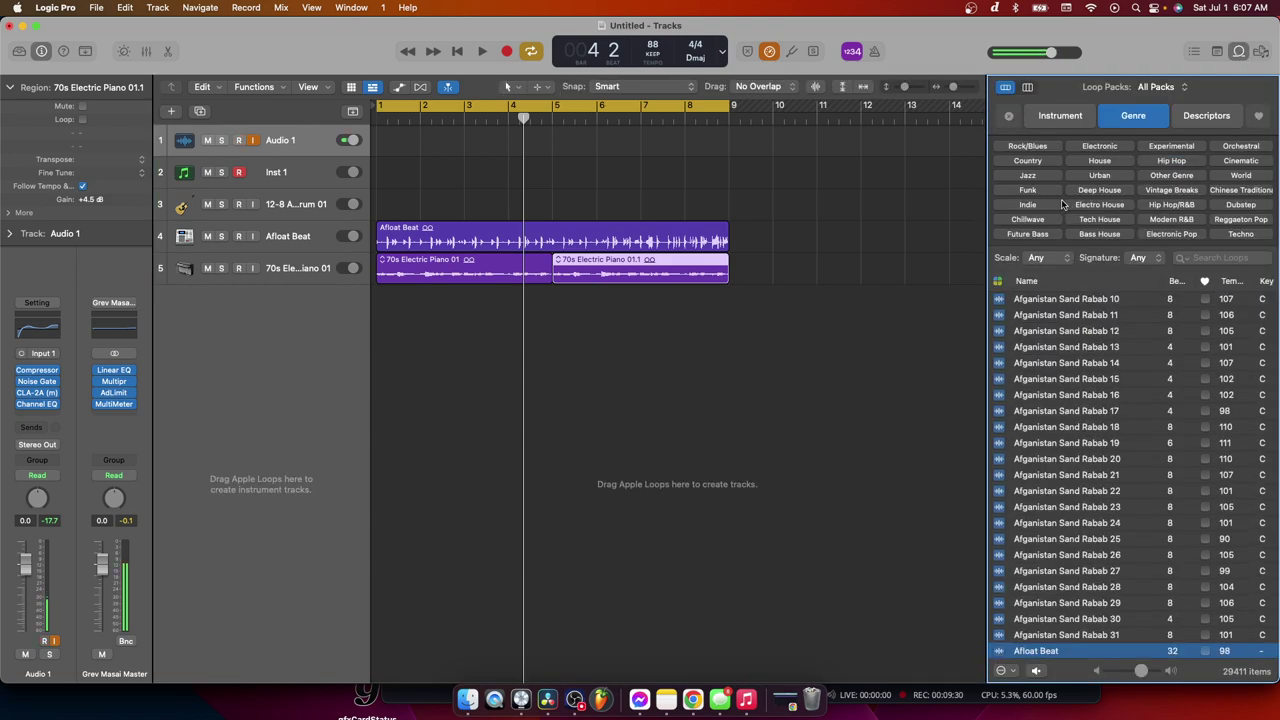
{"action": "left_click", "coordinate": [1062, 116]}
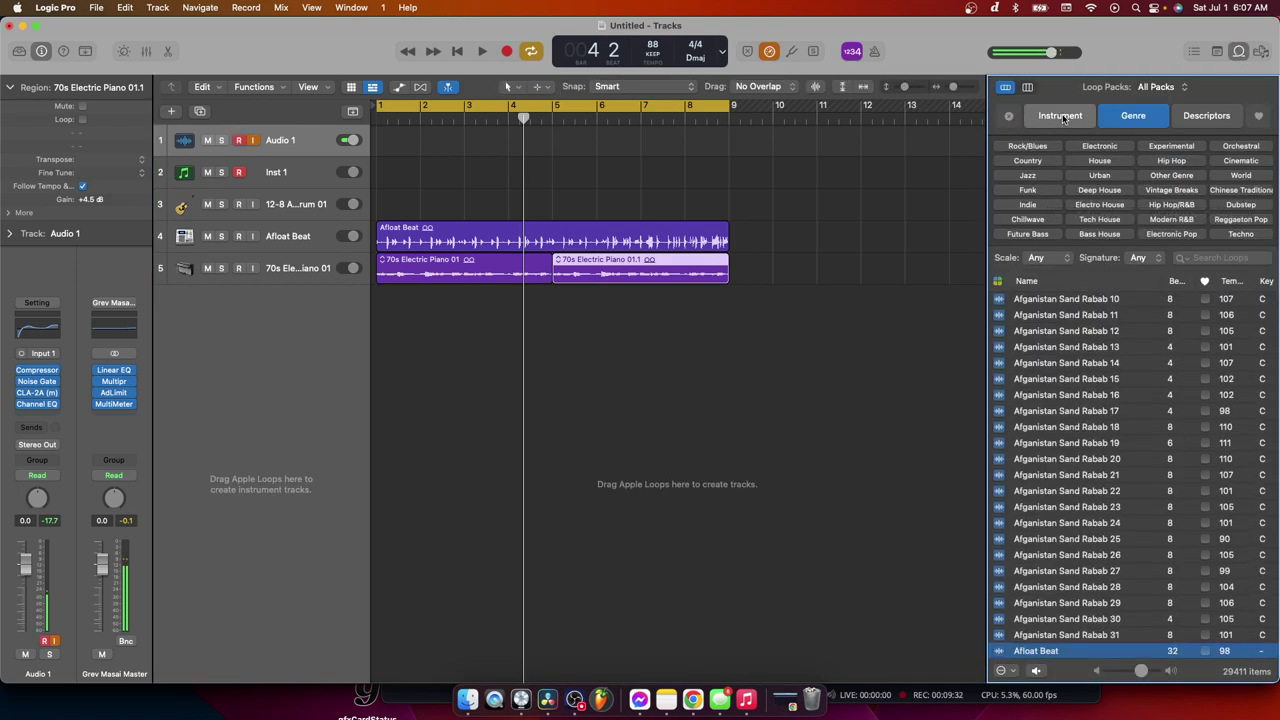
{"action": "left_click", "coordinate": [1133, 116]}
{"action": "left_click", "coordinate": [1205, 116]}
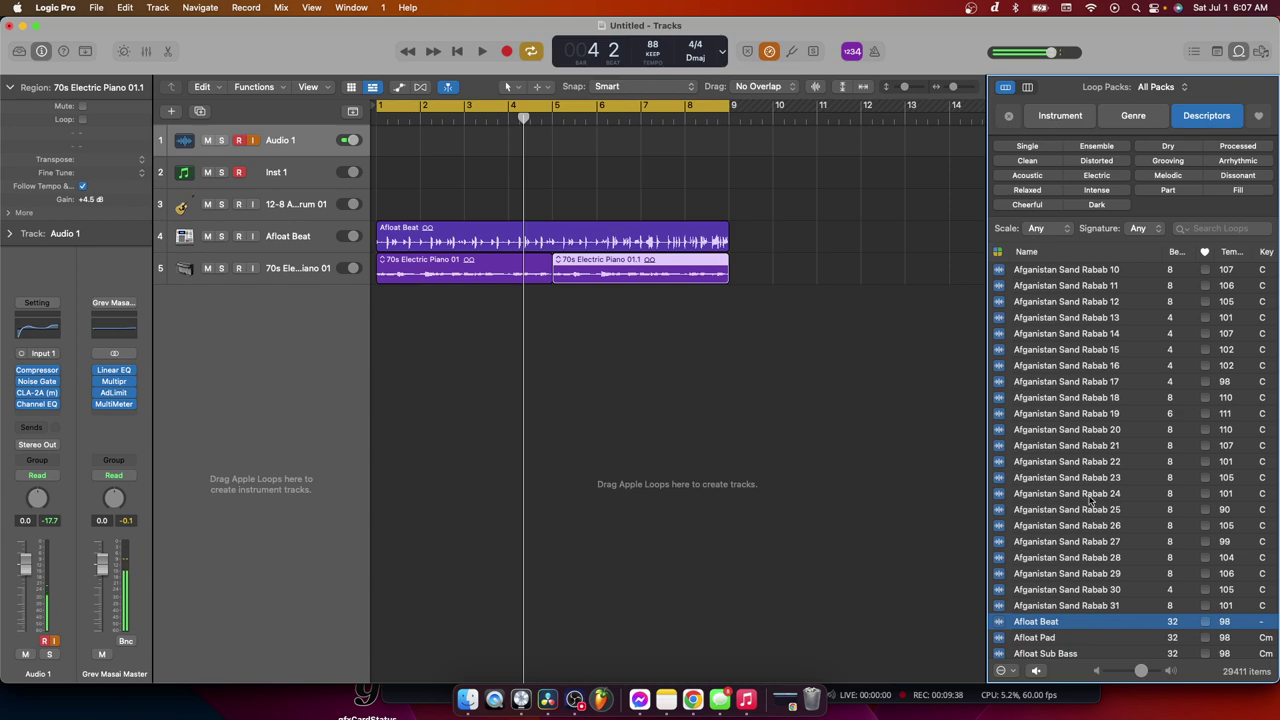
{"action": "scroll", "coordinate": [1053, 333], "scroll_direction": "down", "scroll_amount": 10}
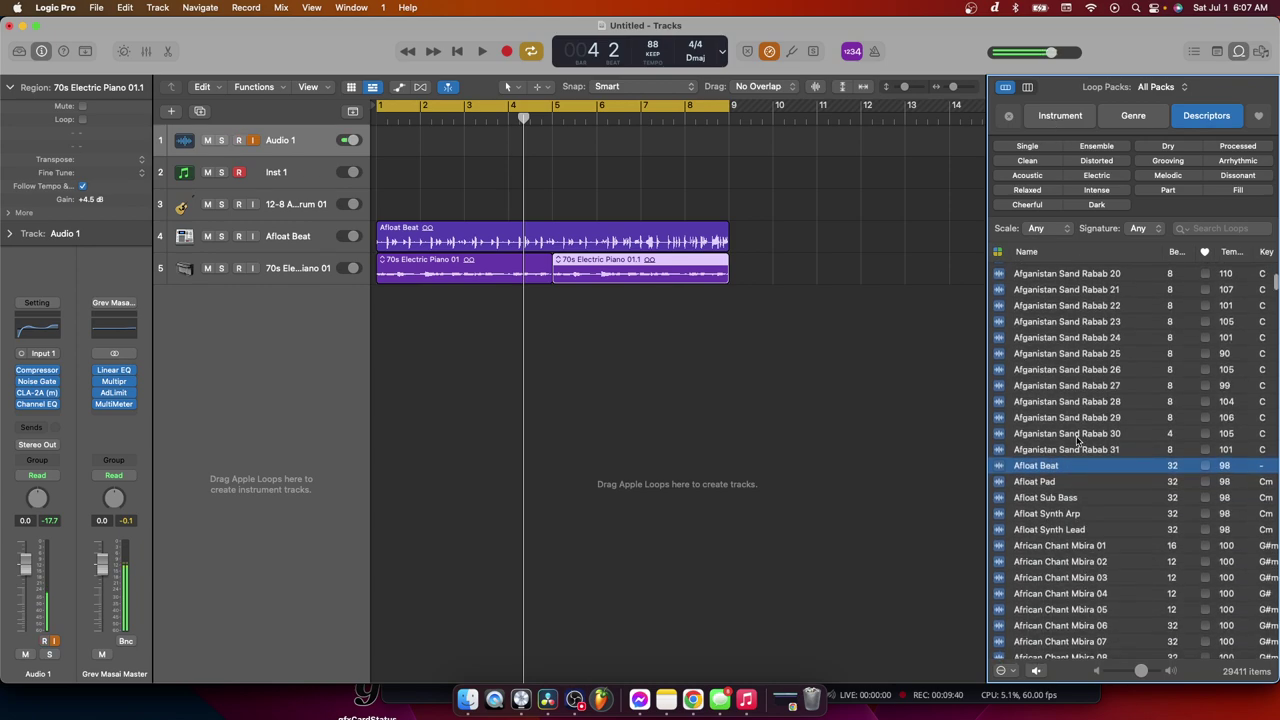
{"action": "scroll", "coordinate": [1077, 440], "scroll_direction": "down", "scroll_amount": 10}
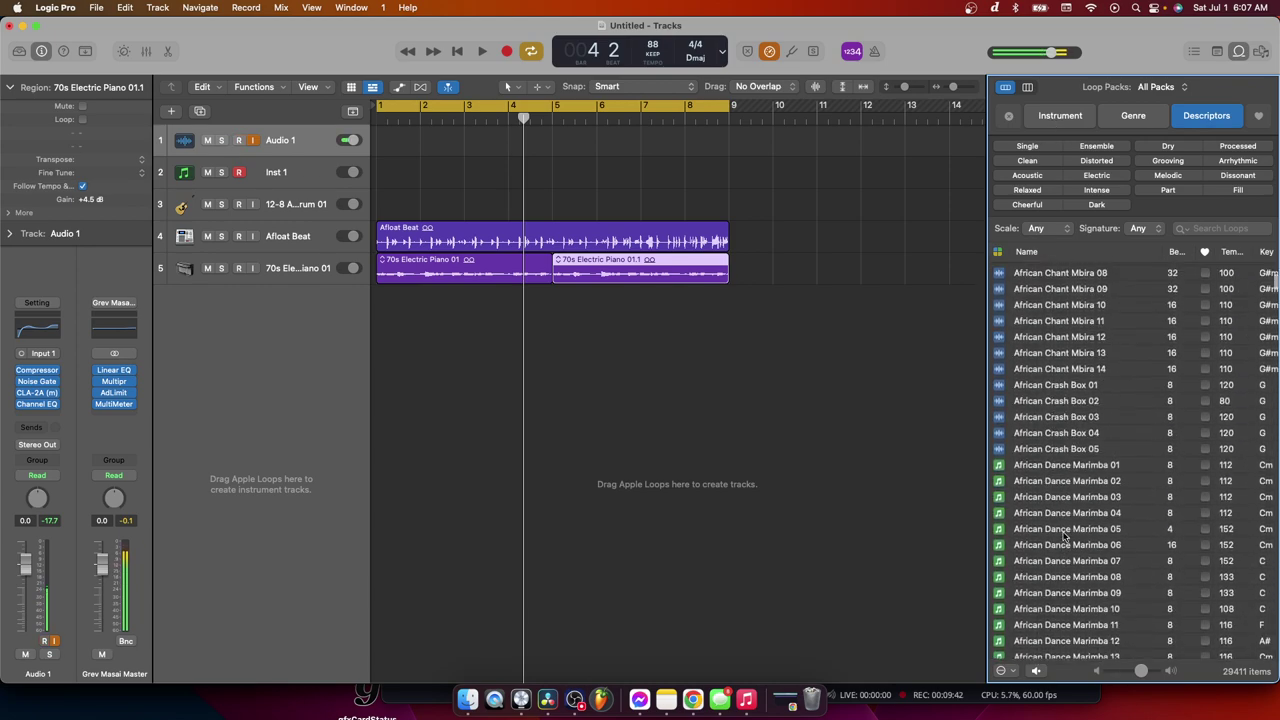
{"action": "scroll", "coordinate": [1045, 545], "scroll_direction": "down", "scroll_amount": 10}
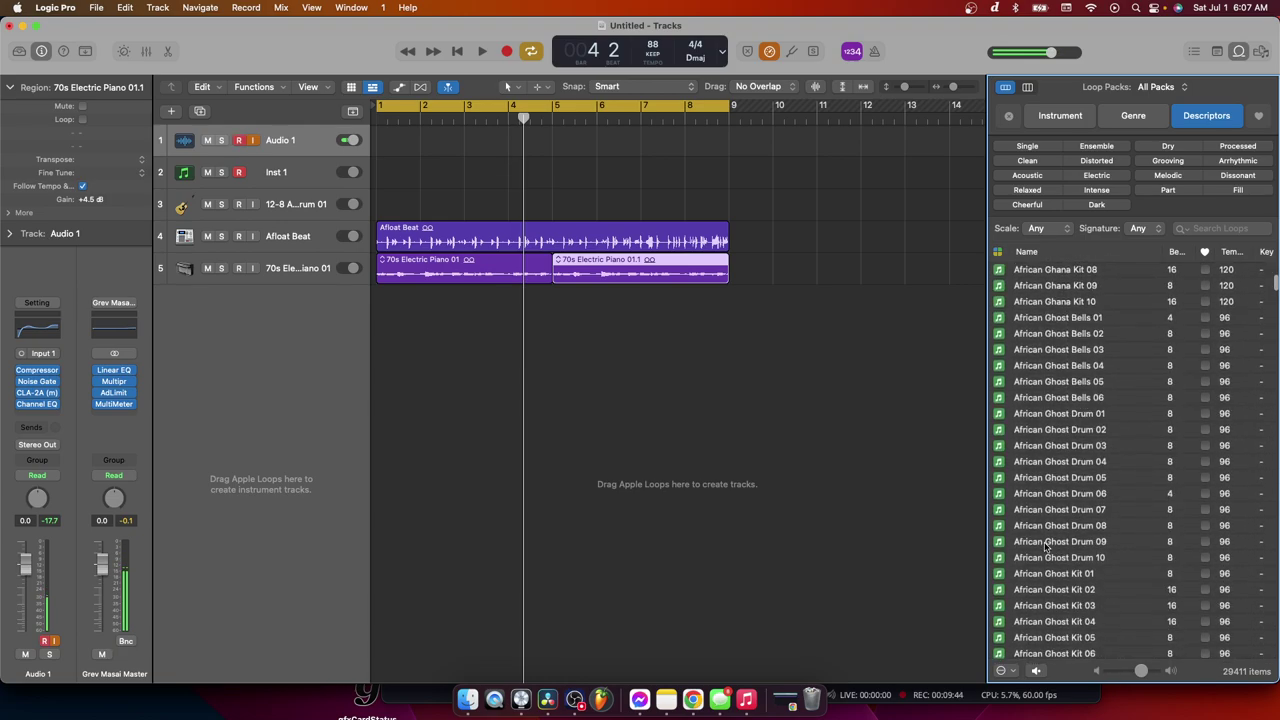
{"action": "scroll", "coordinate": [1045, 545], "scroll_direction": "down", "scroll_amount": 10}
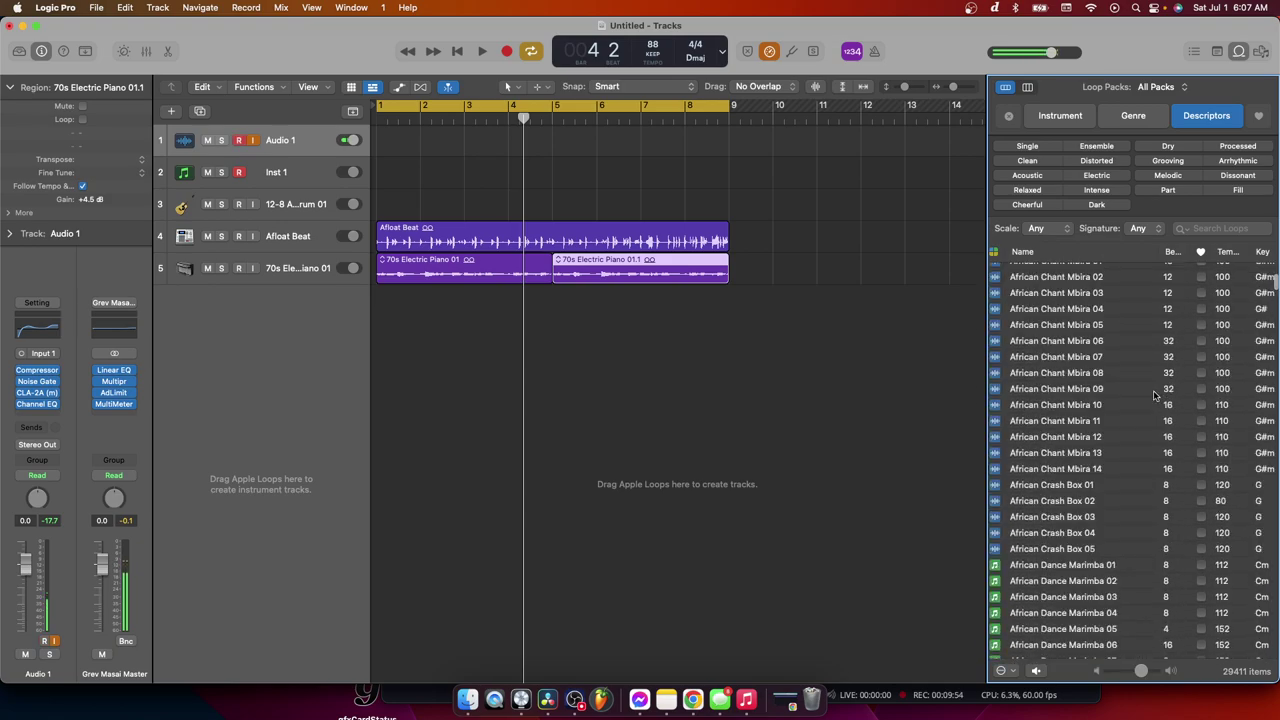
{"action": "left_click", "coordinate": [1076, 119]}
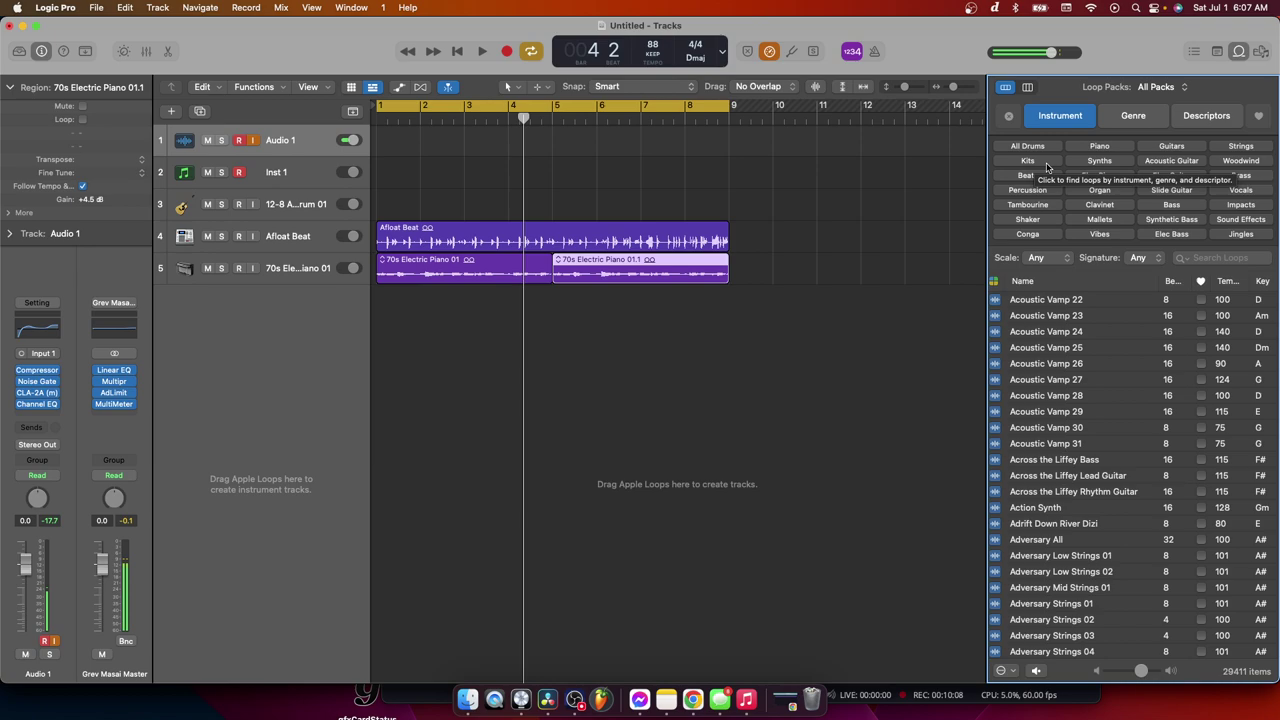
Preview the Acoustic Vamp 21 and 24 loops, then filter the list to All Drums
{"action": "left_click", "coordinate": [1060, 344]}
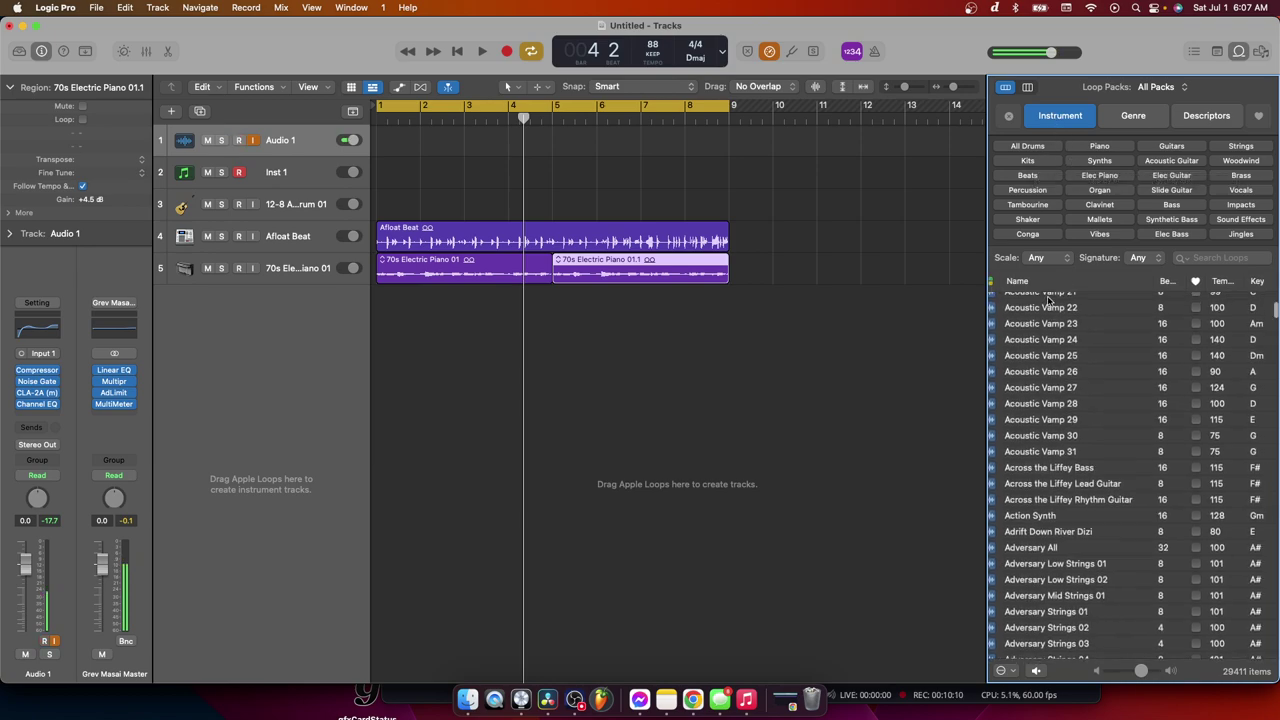
{"action": "scroll", "coordinate": [1064, 330], "scroll_direction": "up", "scroll_amount": 1}
{"action": "left_click", "coordinate": [1066, 303]}
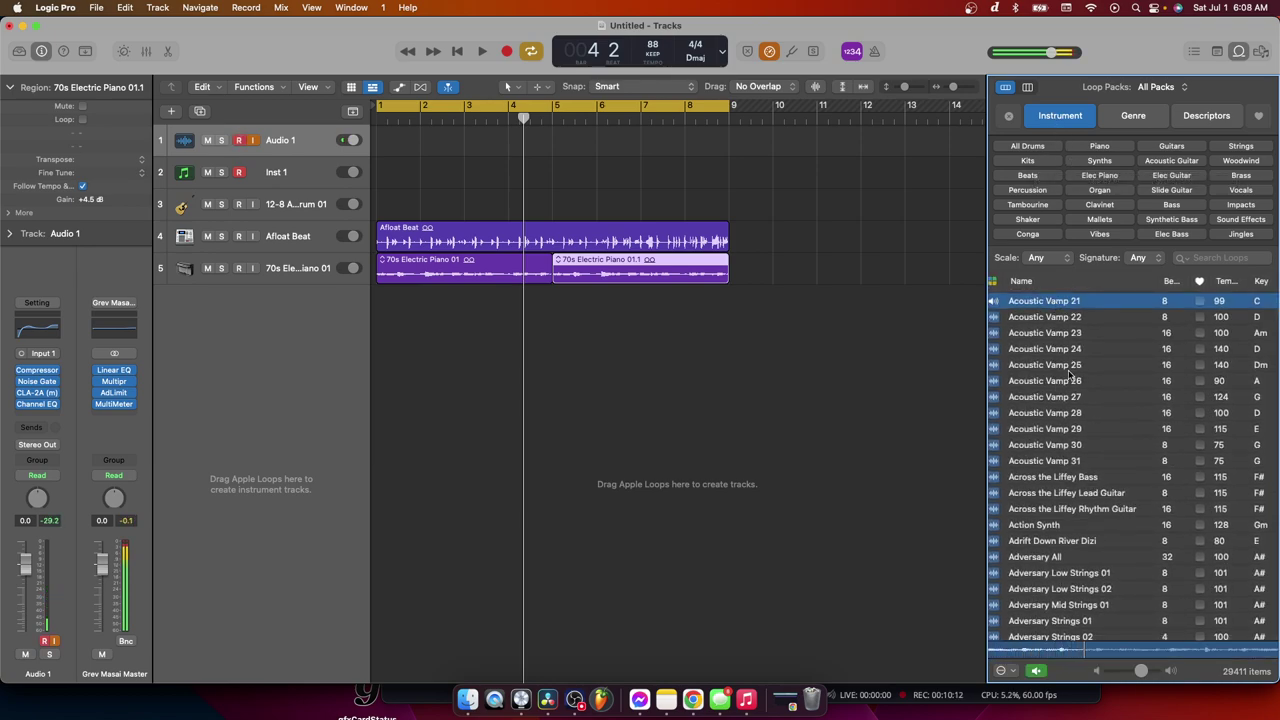
{"action": "left_click", "coordinate": [1044, 352]}
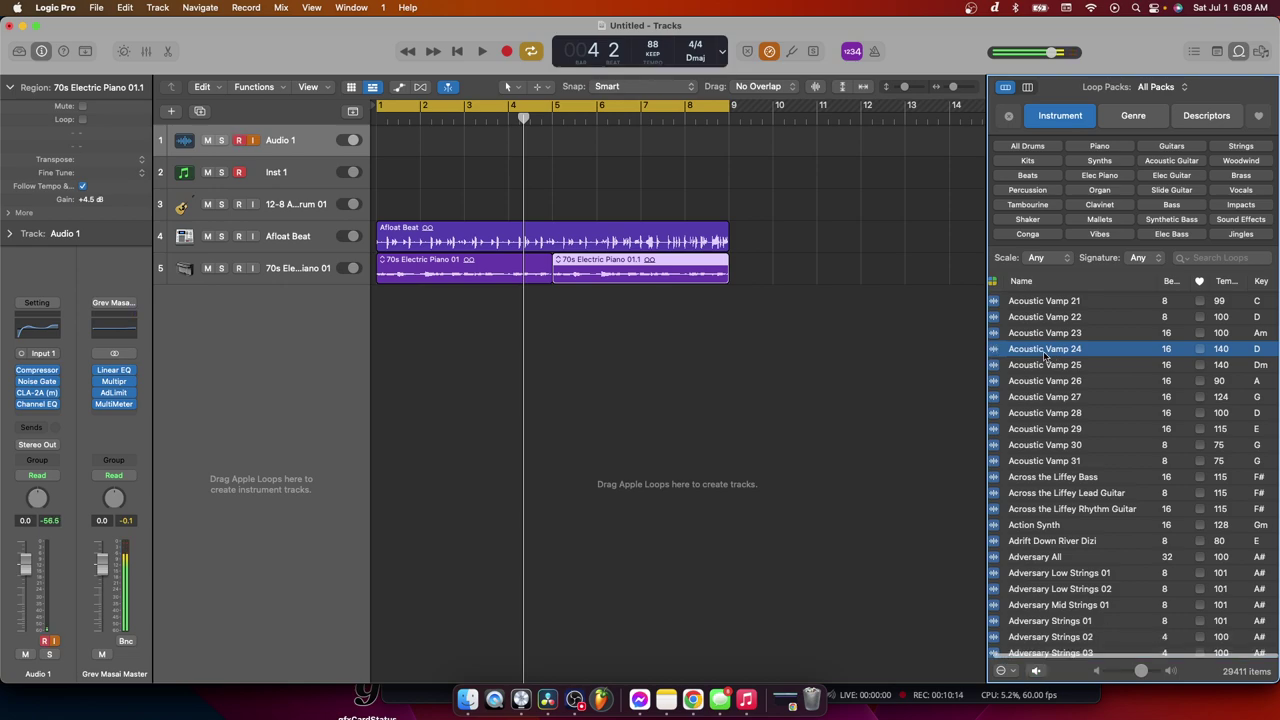
{"action": "scroll", "coordinate": [1058, 410], "scroll_direction": "down", "scroll_amount": 10}
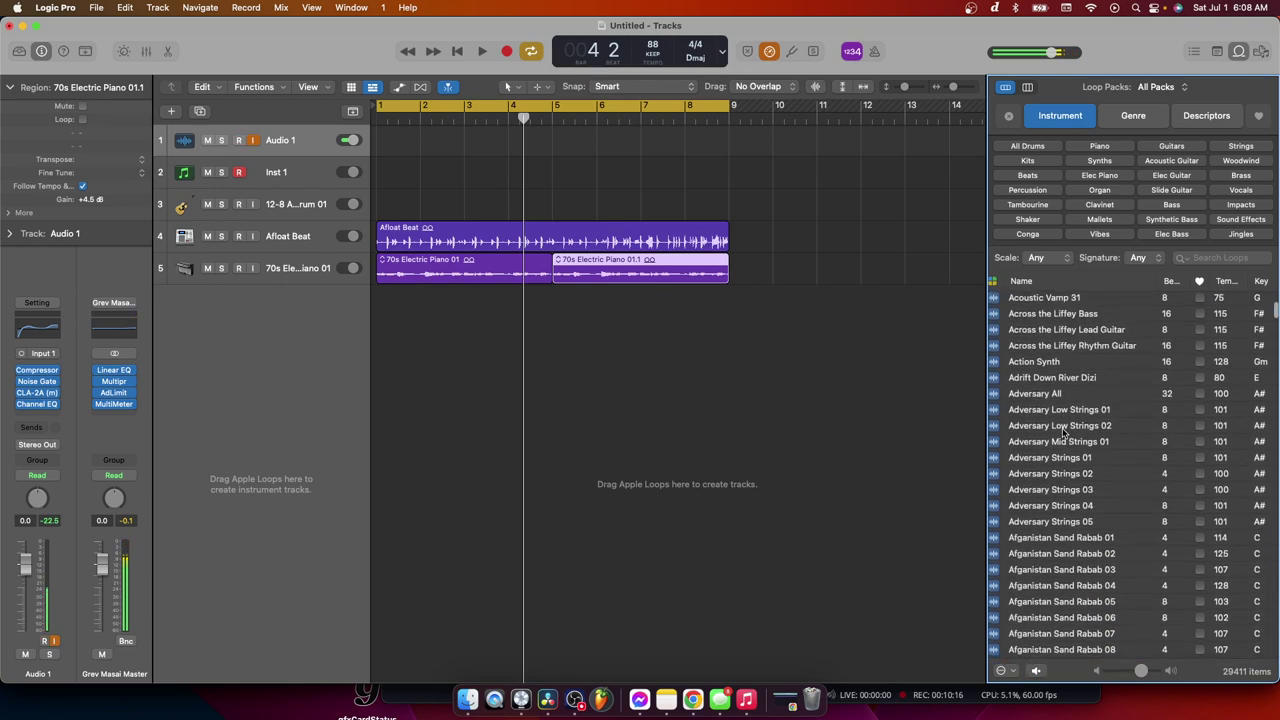
{"action": "scroll", "coordinate": [1064, 432], "scroll_direction": "down", "scroll_amount": 10}
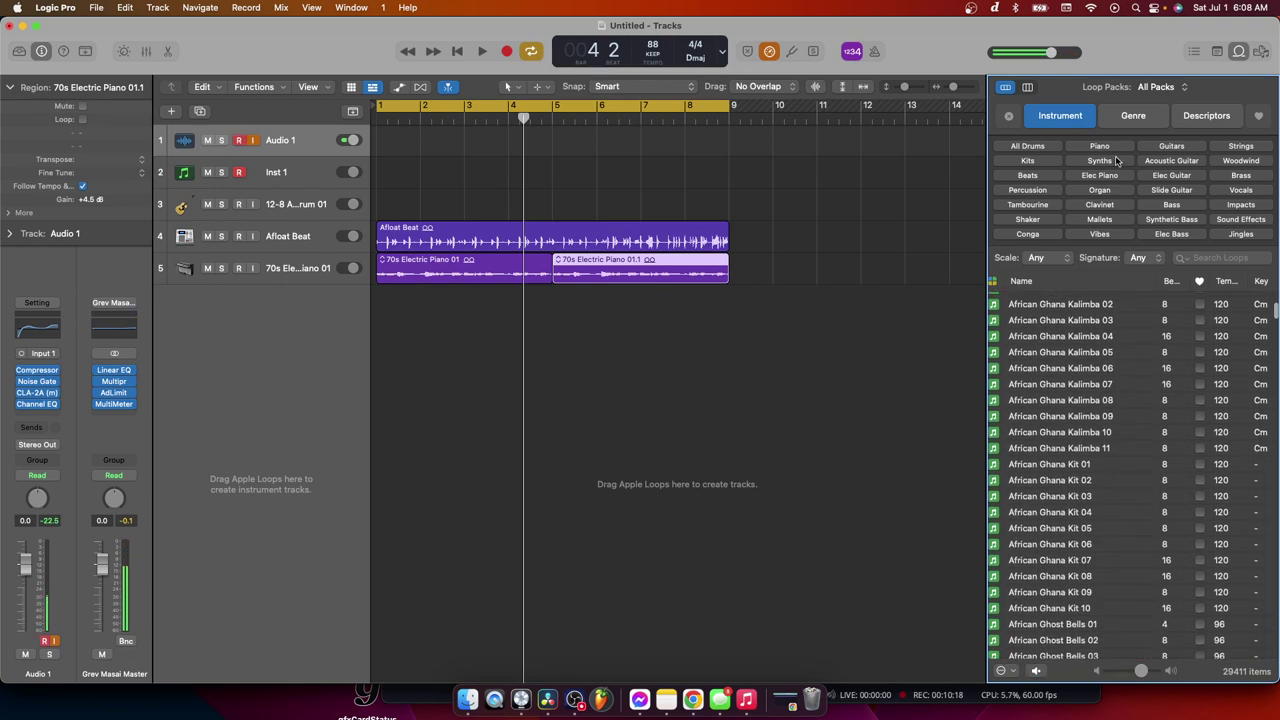
{"action": "left_click", "coordinate": [1027, 146]}
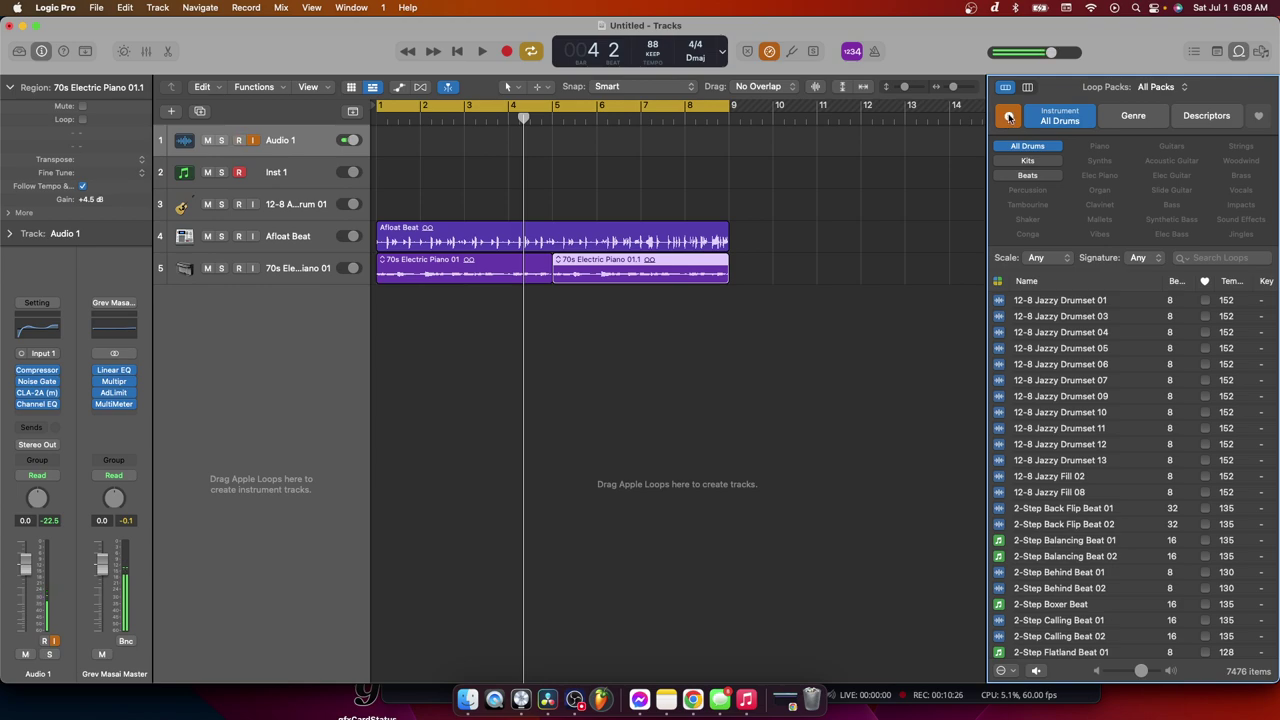
Switch the loop filter to Synths and preview 70s Choral Riff Layers and 80s Ballad Chords 01
{"action": "left_click", "coordinate": [1009, 116]}
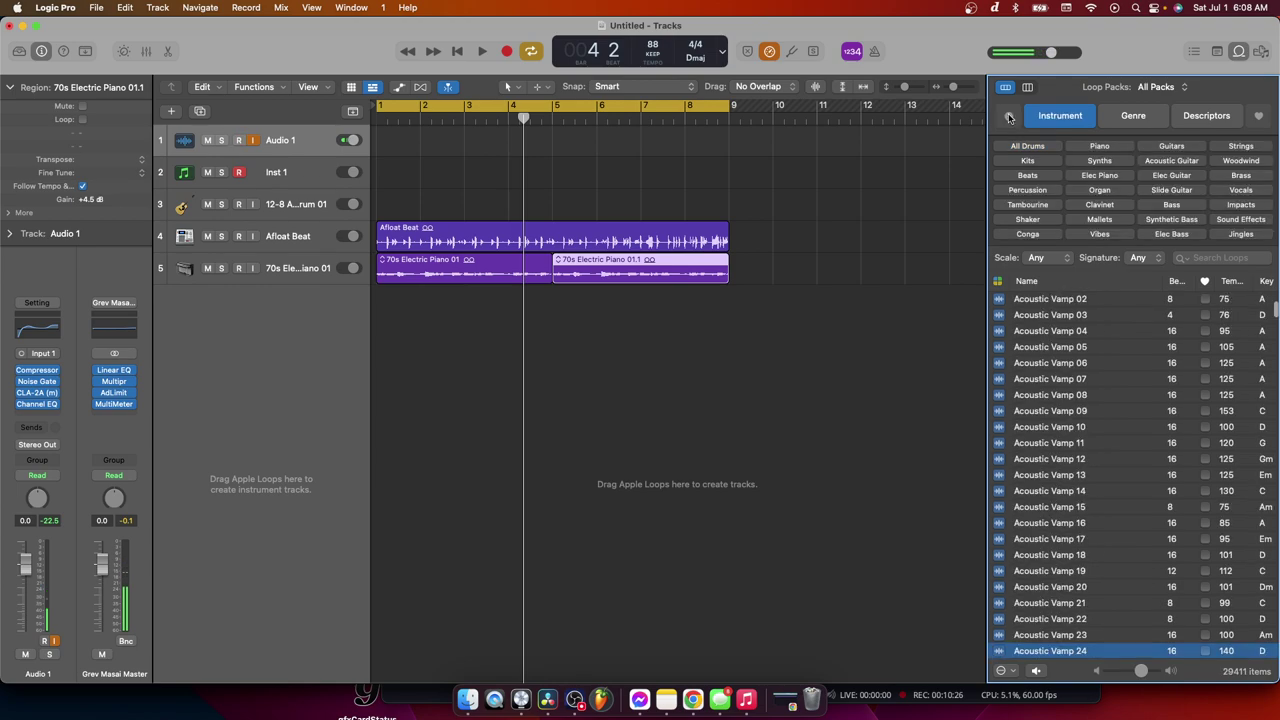
{"action": "left_click", "coordinate": [1099, 161]}
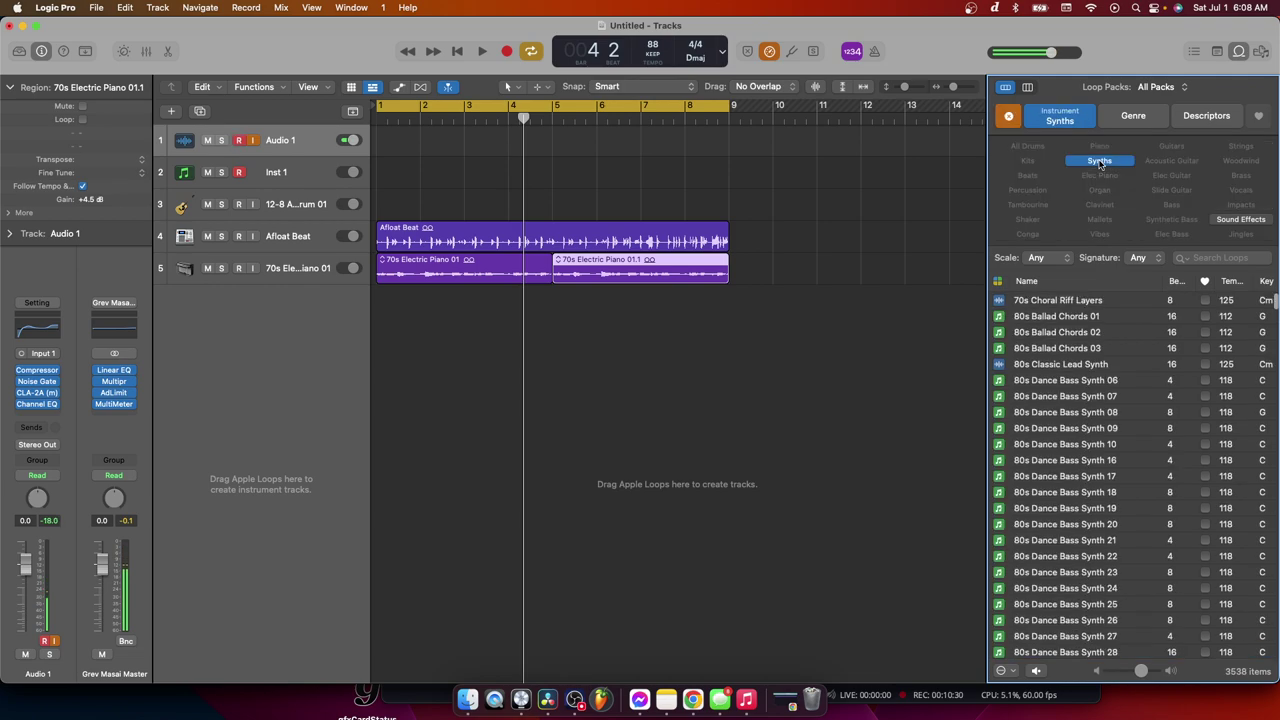
{"action": "left_click", "coordinate": [1063, 303]}
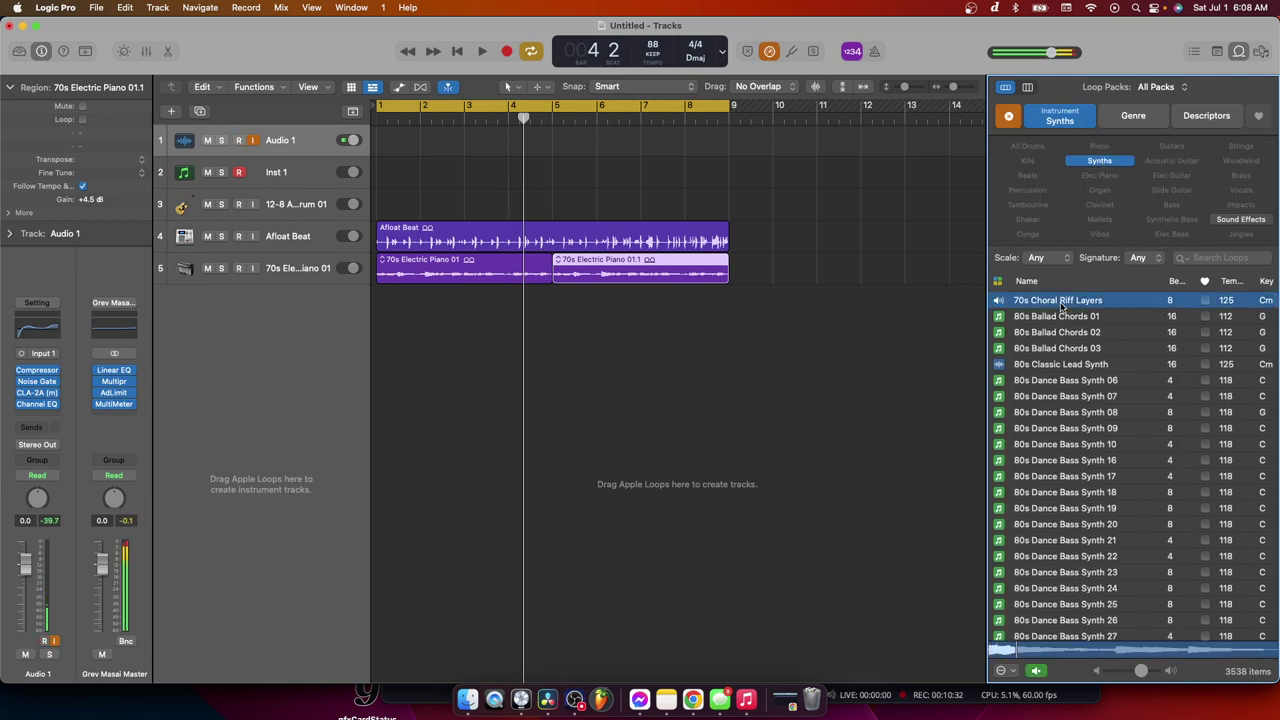
{"action": "left_click", "coordinate": [1061, 316]}
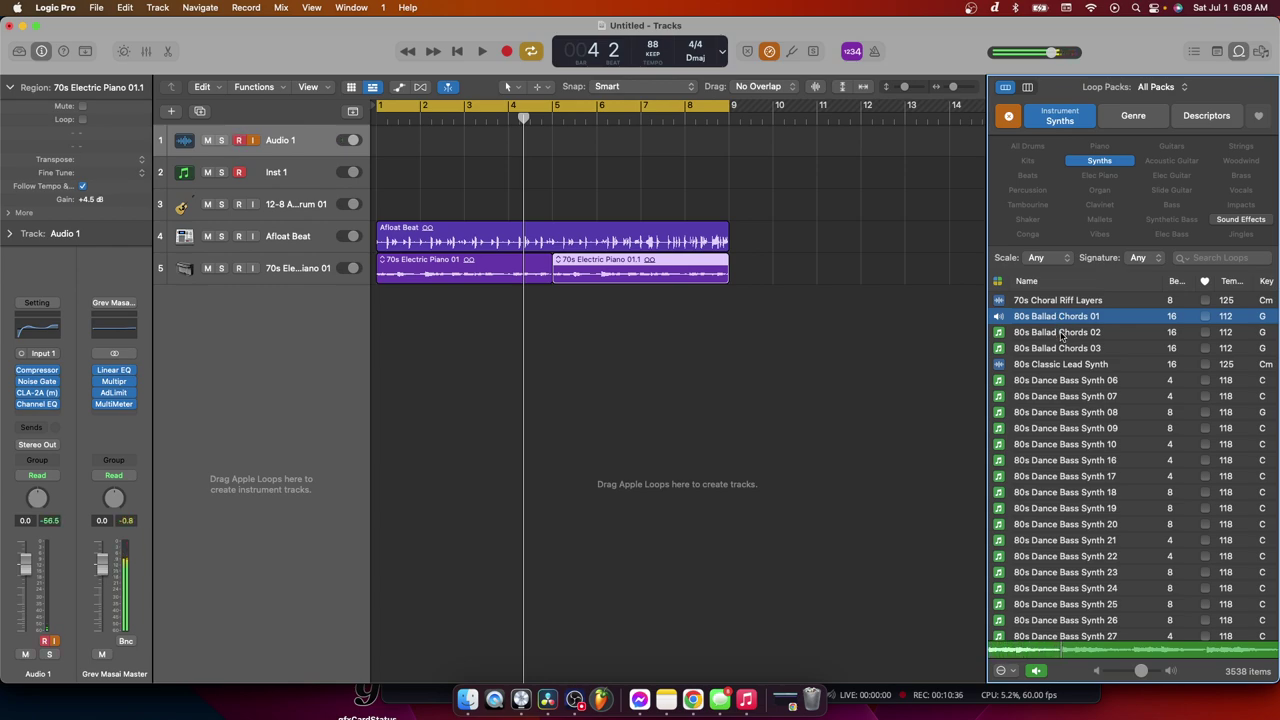
Compare 80s Ballad Chords 02 with 01, then add 80s Ballad Chords 01 as a new track at bar 1
{"action": "left_click", "coordinate": [1062, 334]}
{"action": "left_click", "coordinate": [1059, 318]}
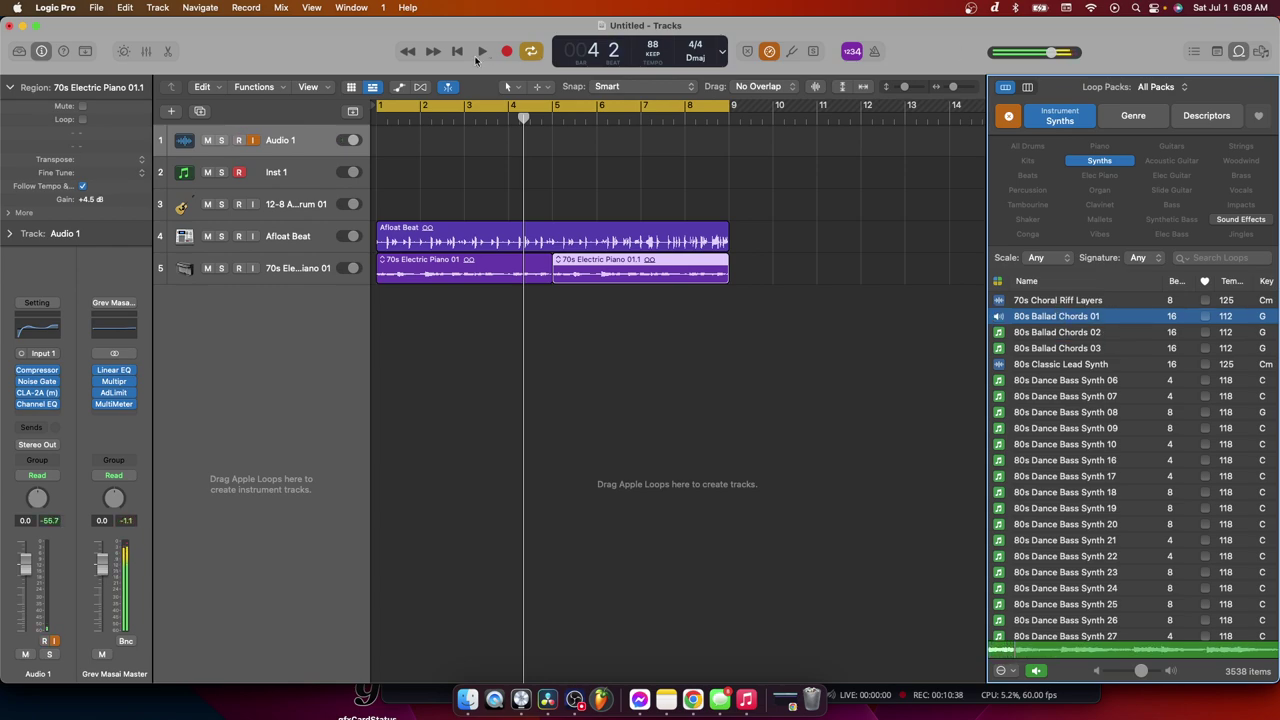
{"action": "left_click", "coordinate": [1074, 316]}
{"action": "left_click_drag", "start_coordinate": [716, 293], "coordinate": [485, 280]}
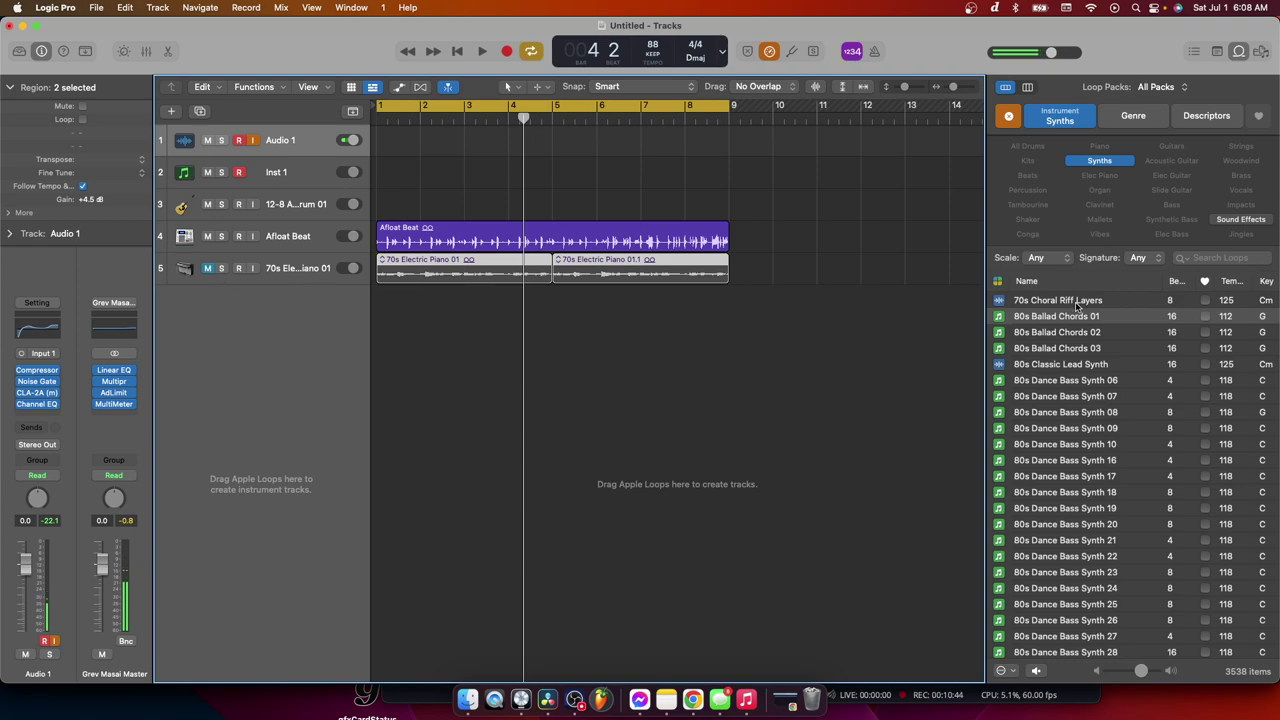
{"action": "left_click_drag", "start_coordinate": [1066, 320], "coordinate": [378, 322]}
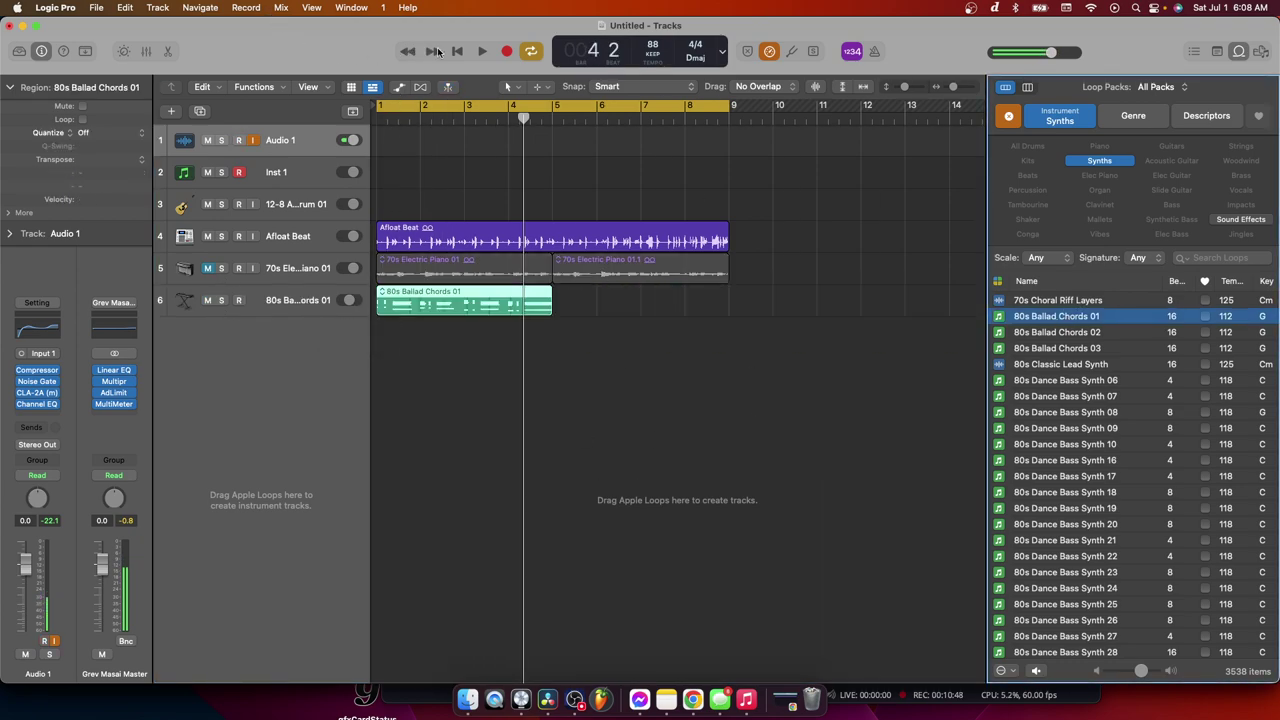
Open the 80s Ballad Chords region in the Piano Roll and play the arrangement back
{"action": "double_click", "coordinate": [432, 303]}
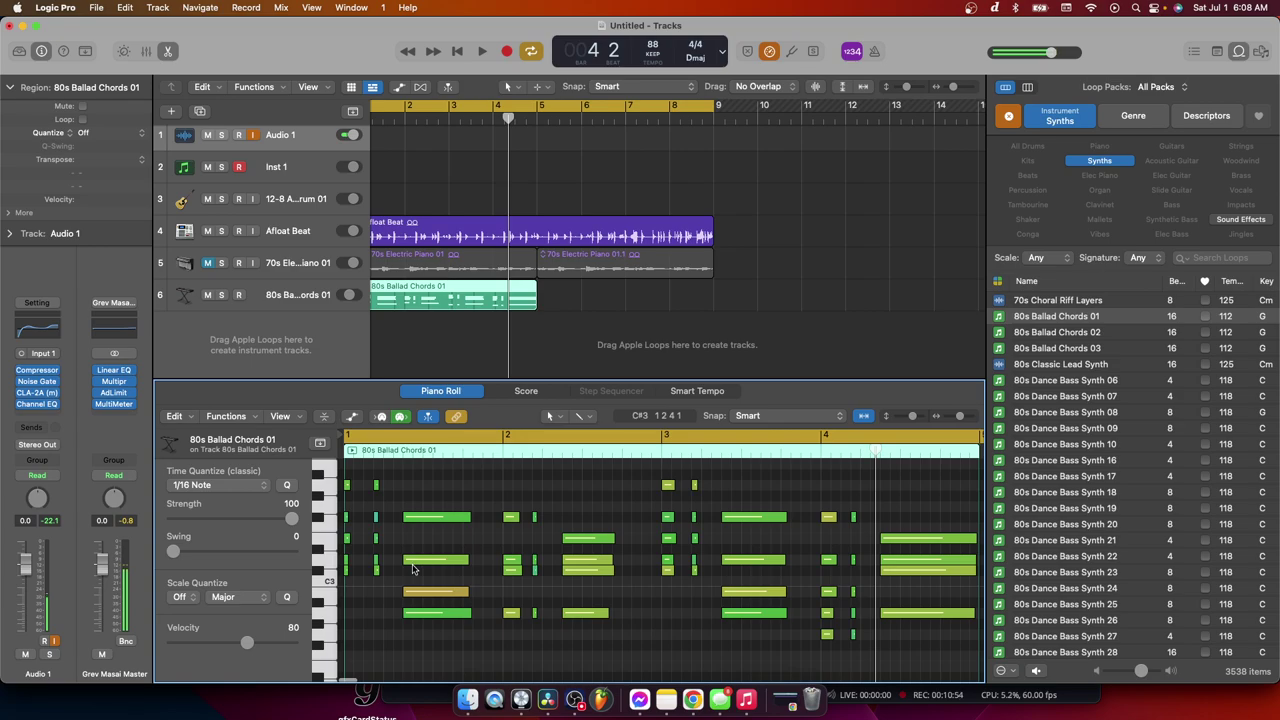
{"action": "scroll", "coordinate": [412, 568], "scroll_direction": "up", "scroll_amount": 2}
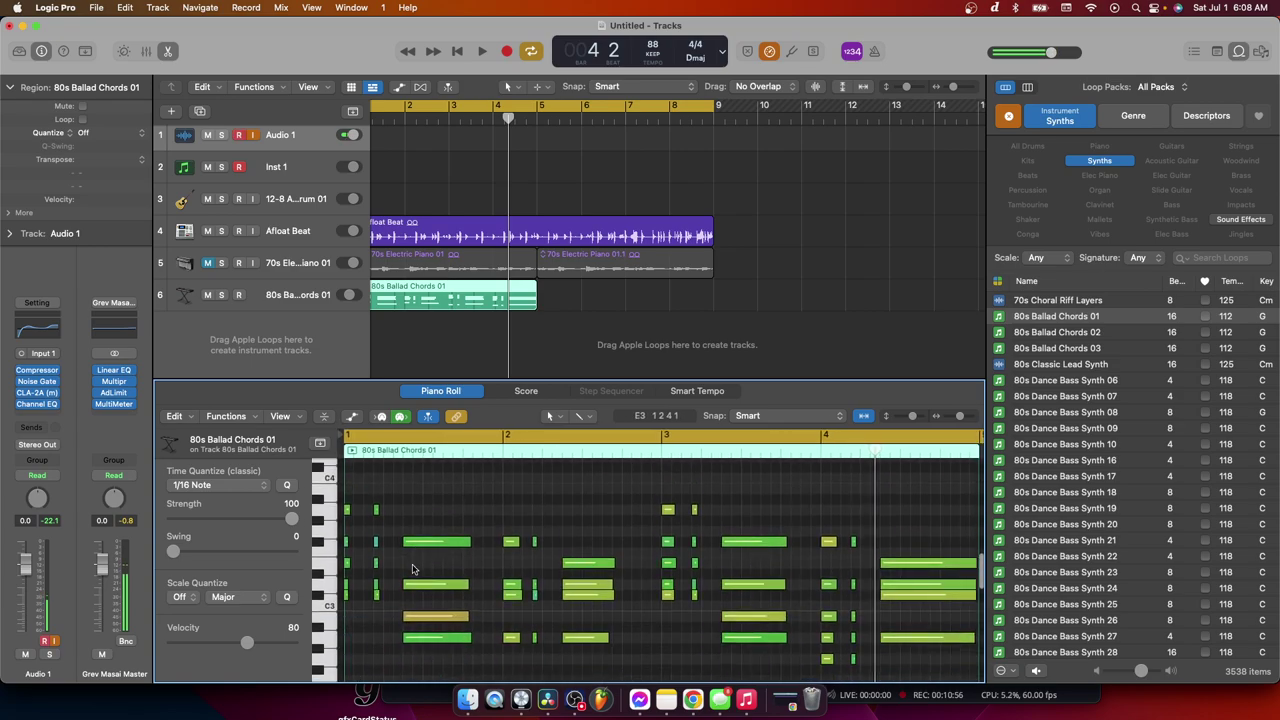
{"action": "scroll", "coordinate": [412, 568], "scroll_direction": "down", "scroll_amount": 1}
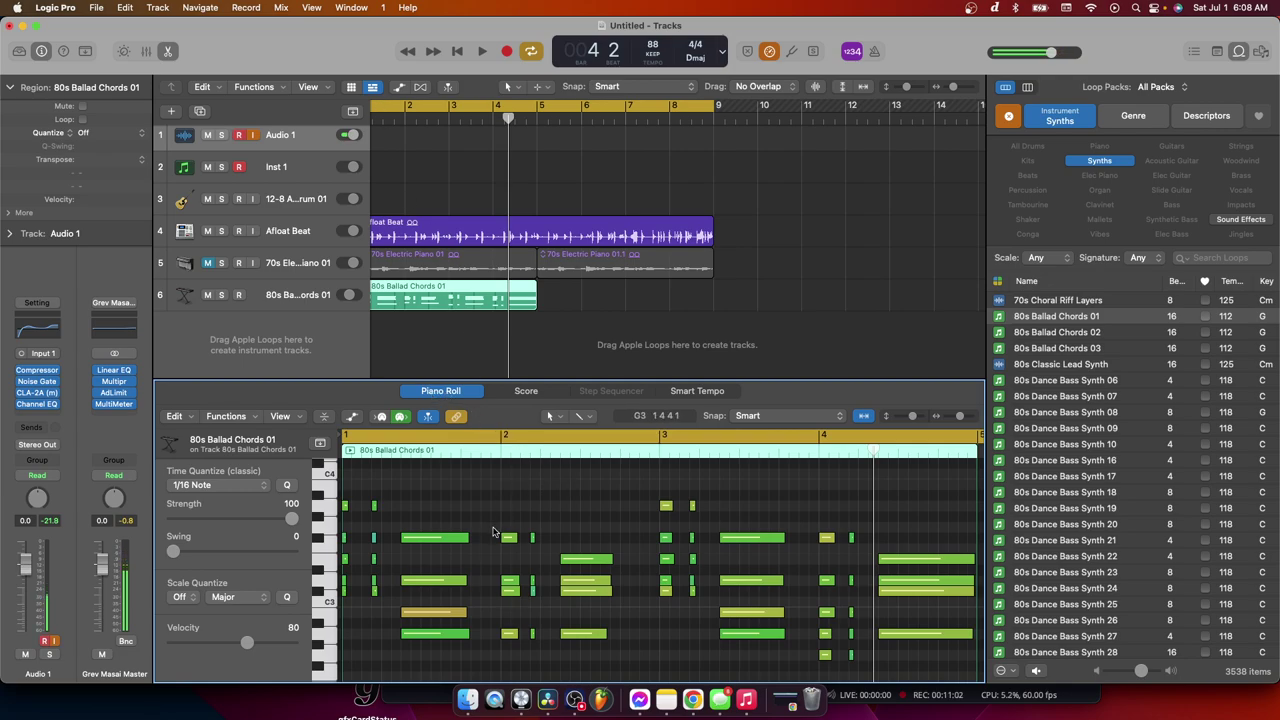
{"action": "scroll", "coordinate": [480, 535], "scroll_direction": "down", "scroll_amount": 5}
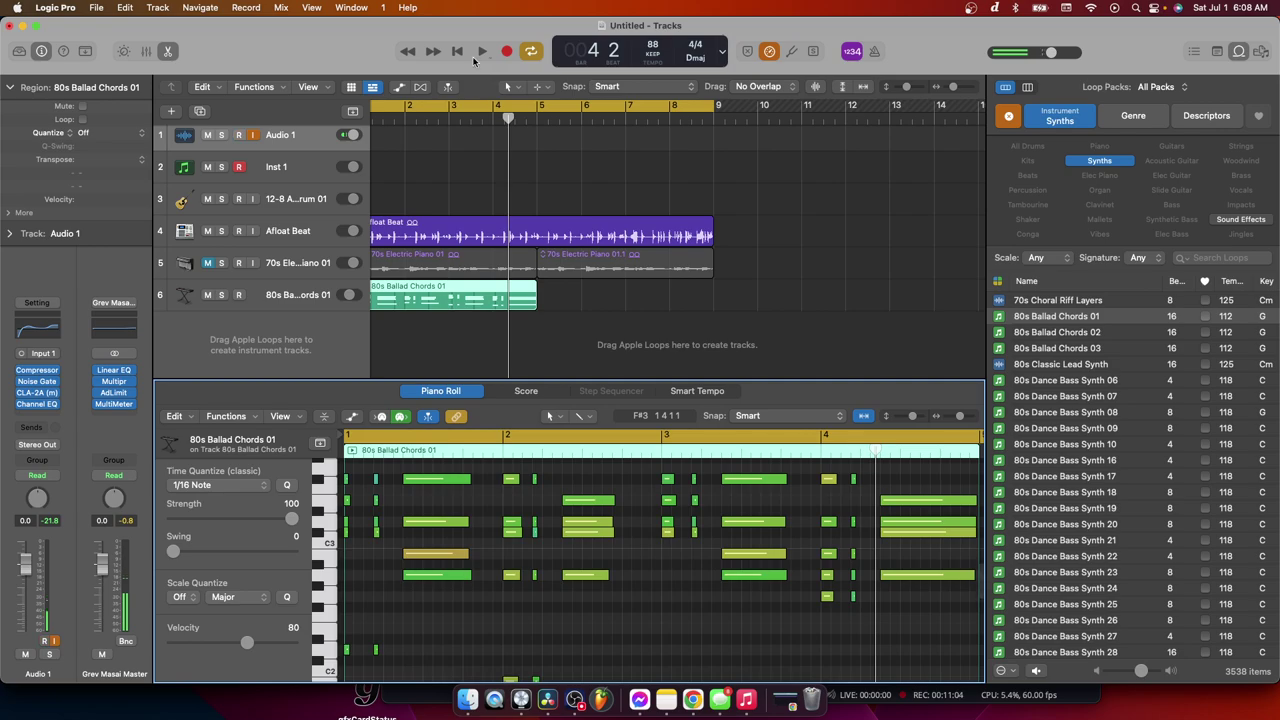
{"action": "left_click", "coordinate": [477, 55]}
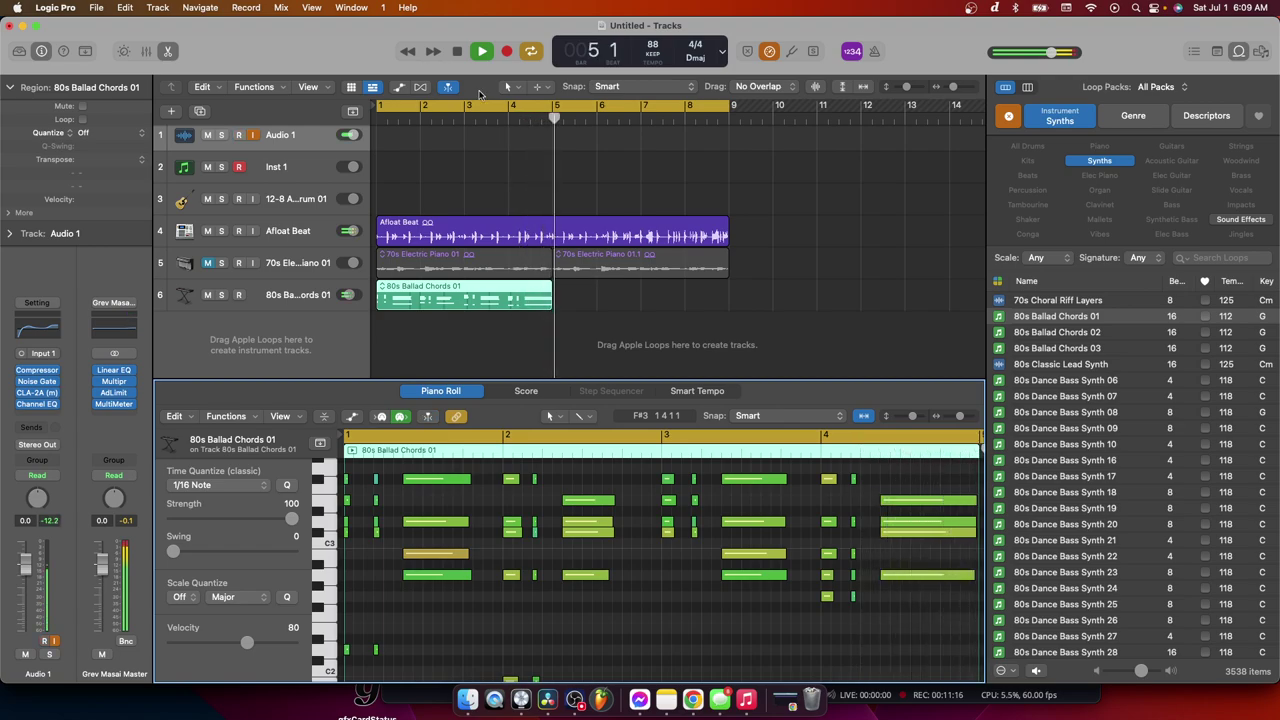
{"action": "left_click", "coordinate": [486, 54]}
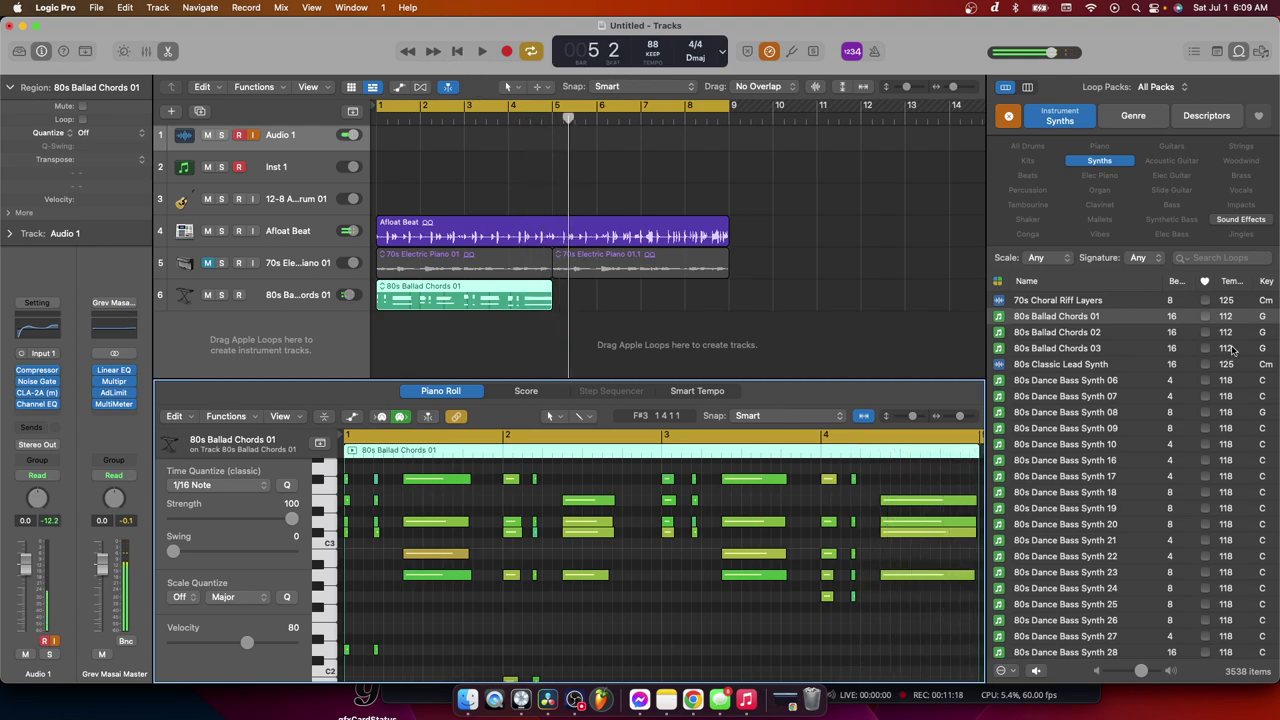
Preview 80s Ballad Chords 02, 03 and 80s Classic Lead Synth, dragging the lead synth toward bar 5
{"action": "left_click", "coordinate": [1075, 334]}
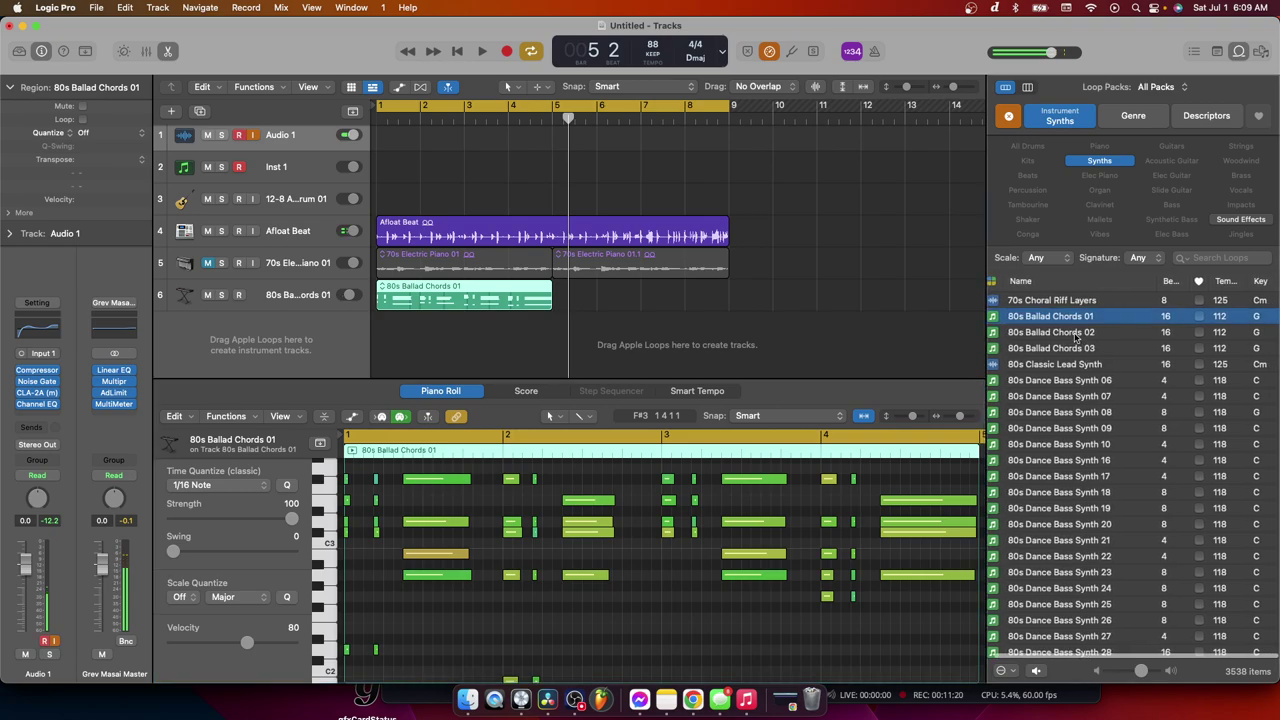
{"action": "left_click", "coordinate": [1073, 350]}
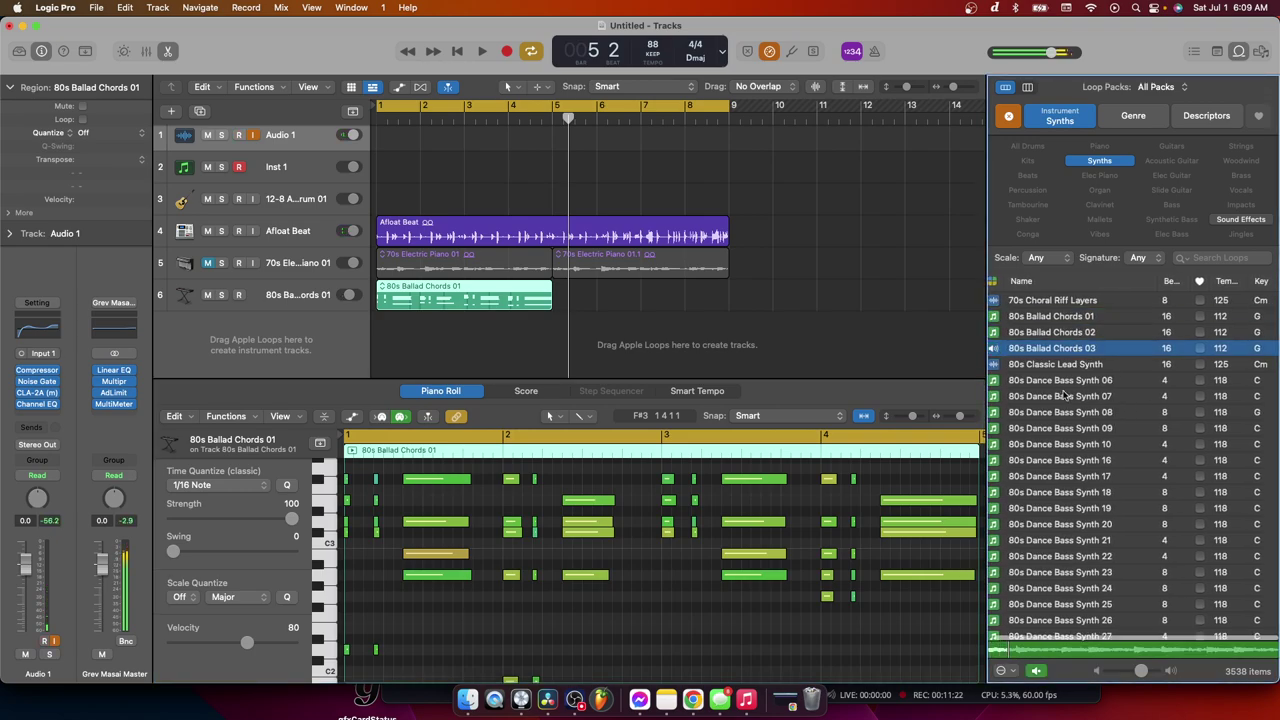
{"action": "left_click", "coordinate": [1060, 366]}
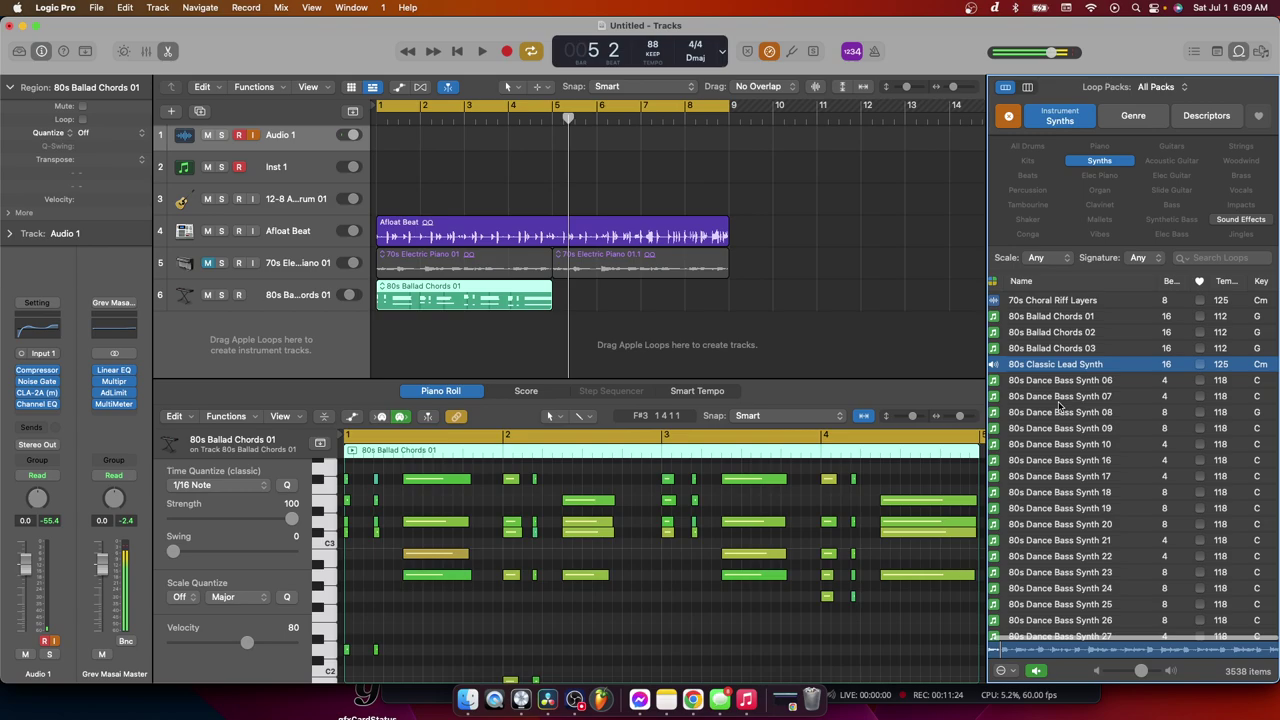
{"action": "left_click_drag", "start_coordinate": [1070, 366], "coordinate": [549, 342]}
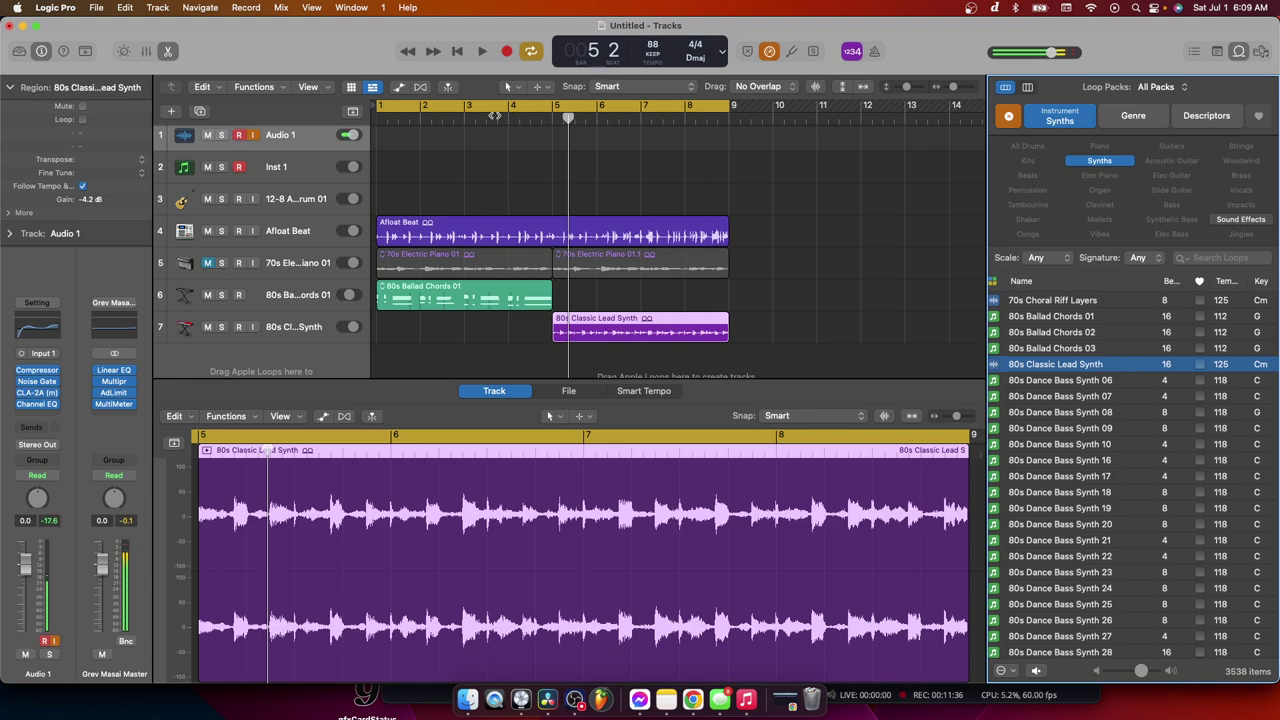
Play from around bar 3, return to the project start, and turn on Cycle for bars 1–9
{"action": "left_click", "coordinate": [496, 116]}
{"action": "key", "text": "space"}
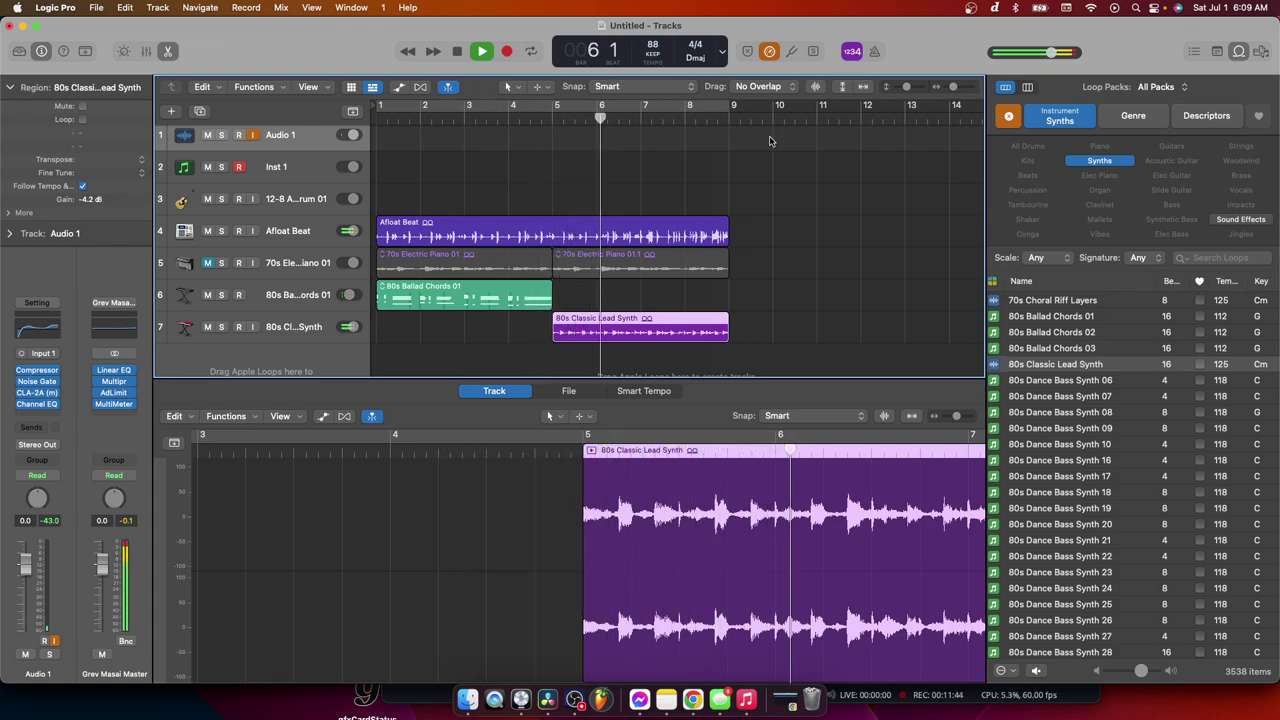
{"action": "scroll", "coordinate": [622, 248], "scroll_direction": "down", "scroll_amount": 2}
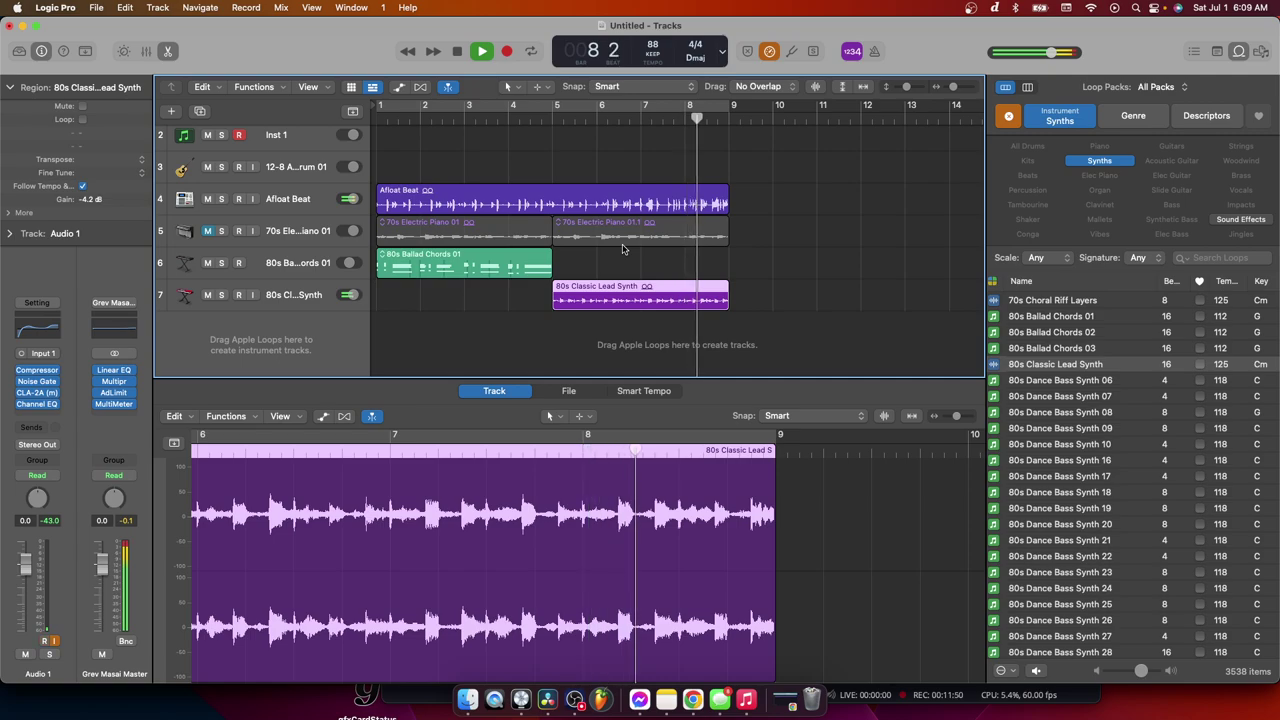
{"action": "left_click", "coordinate": [457, 51]}
{"action": "left_click", "coordinate": [457, 51]}
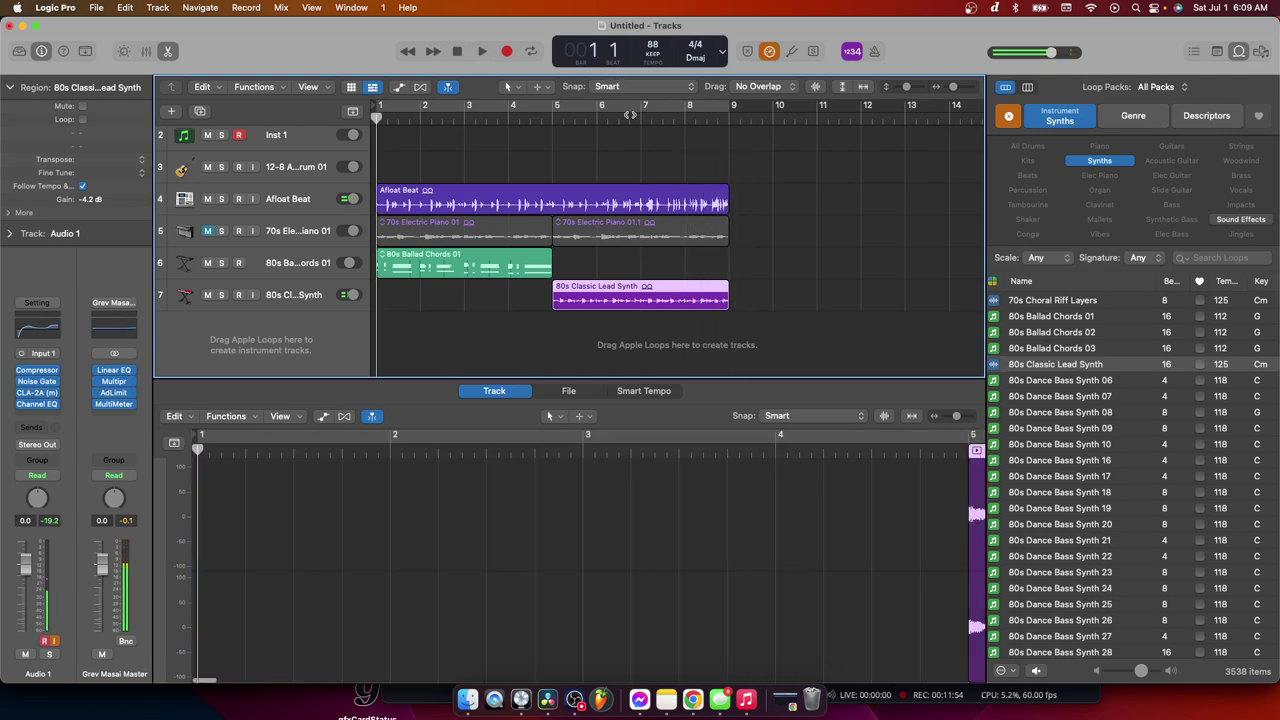
{"action": "key", "text": "c"}
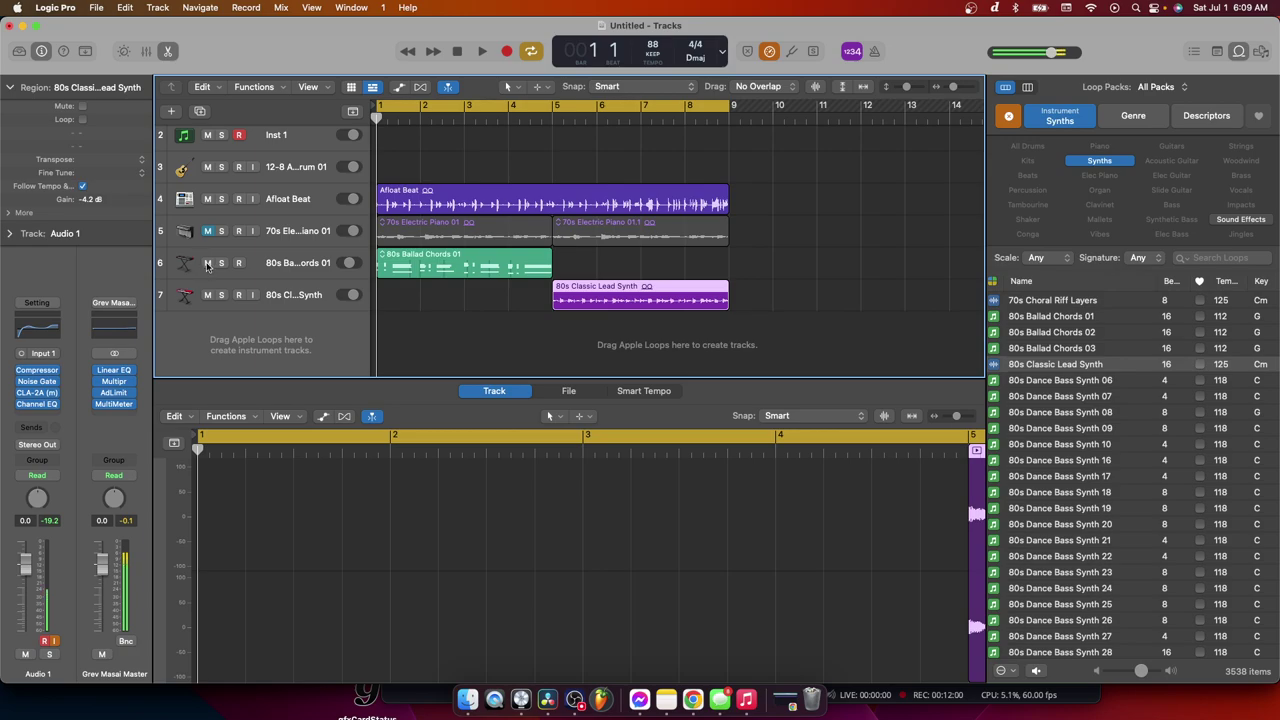
Mute the 80s Ballad Chords and Classic Lead Synth tracks and preview 80s Dance Bass Synth 09
{"action": "left_click", "coordinate": [207, 263]}
{"action": "left_click", "coordinate": [208, 295]}
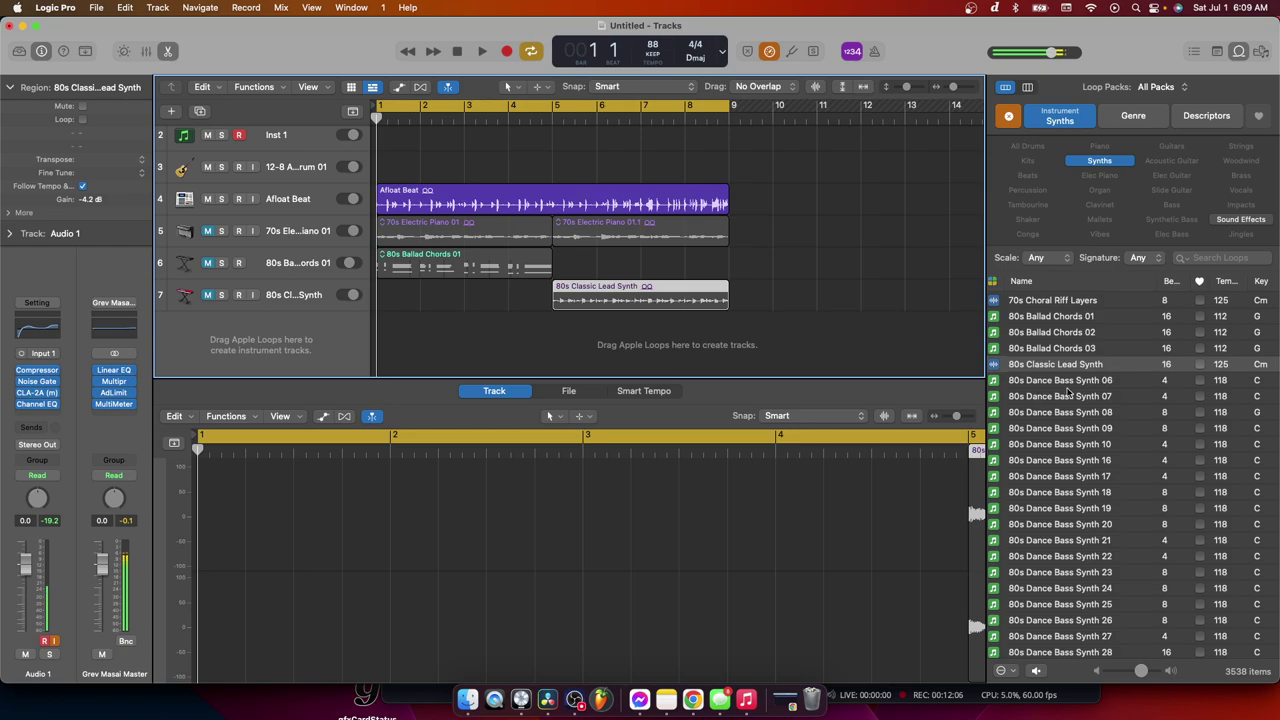
{"action": "left_click_drag", "start_coordinate": [1068, 386], "coordinate": [1080, 363]}
{"action": "scroll", "coordinate": [1087, 443], "scroll_direction": "down", "scroll_amount": 4}
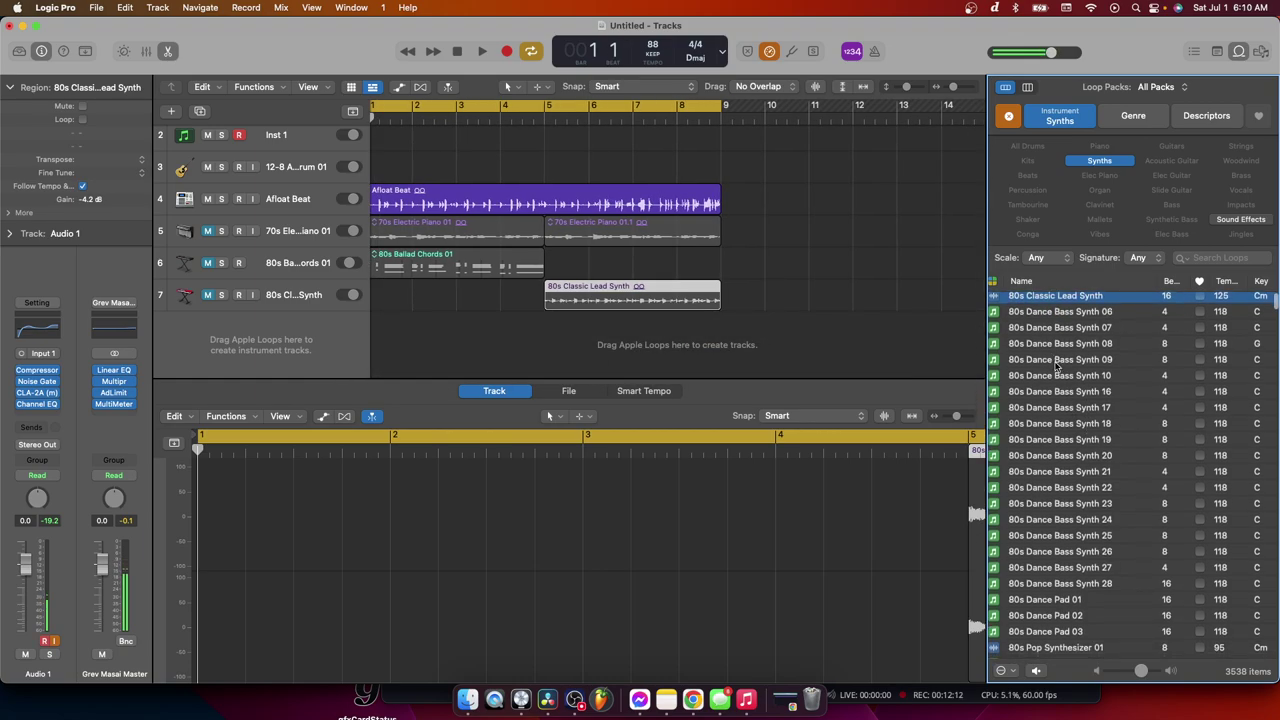
{"action": "left_click", "coordinate": [1056, 360]}
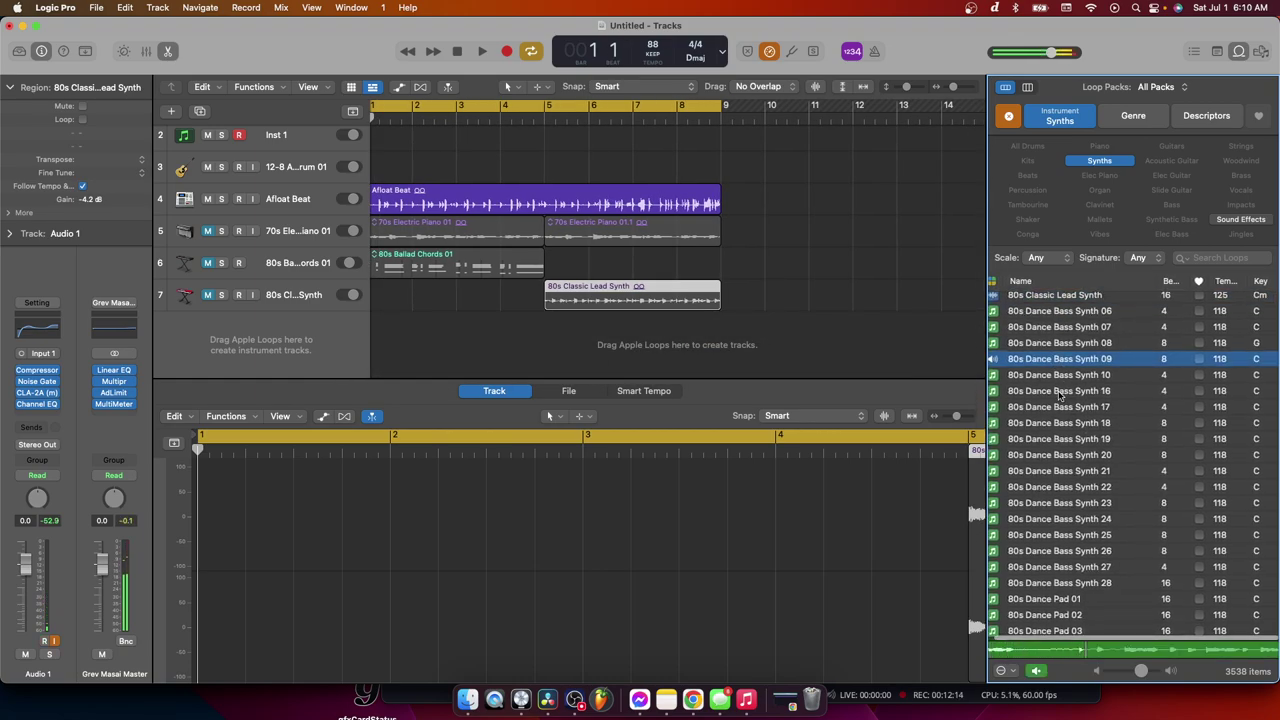
Preview 80s Dance Bass Synth 16 and add it as a new track at bar 1
{"action": "left_click", "coordinate": [1059, 392]}
{"action": "scroll", "coordinate": [1098, 453], "scroll_direction": "down", "scroll_amount": 5}
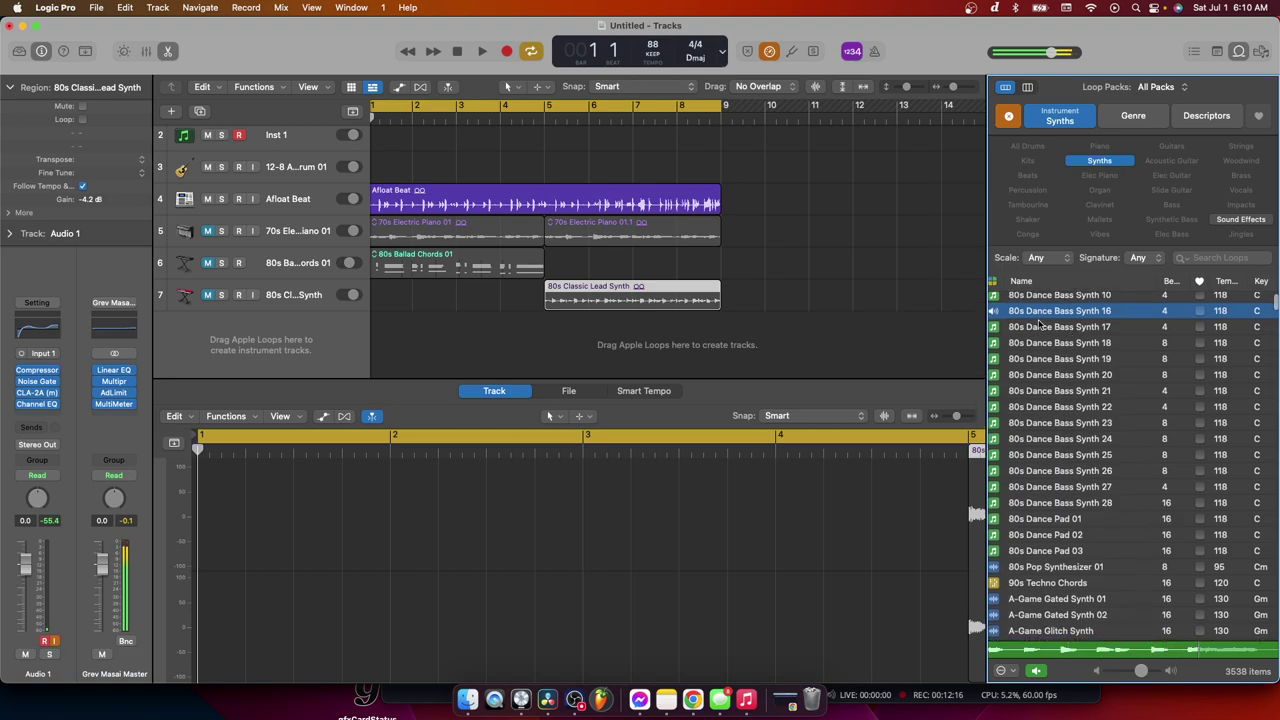
{"action": "left_click", "coordinate": [1063, 316]}
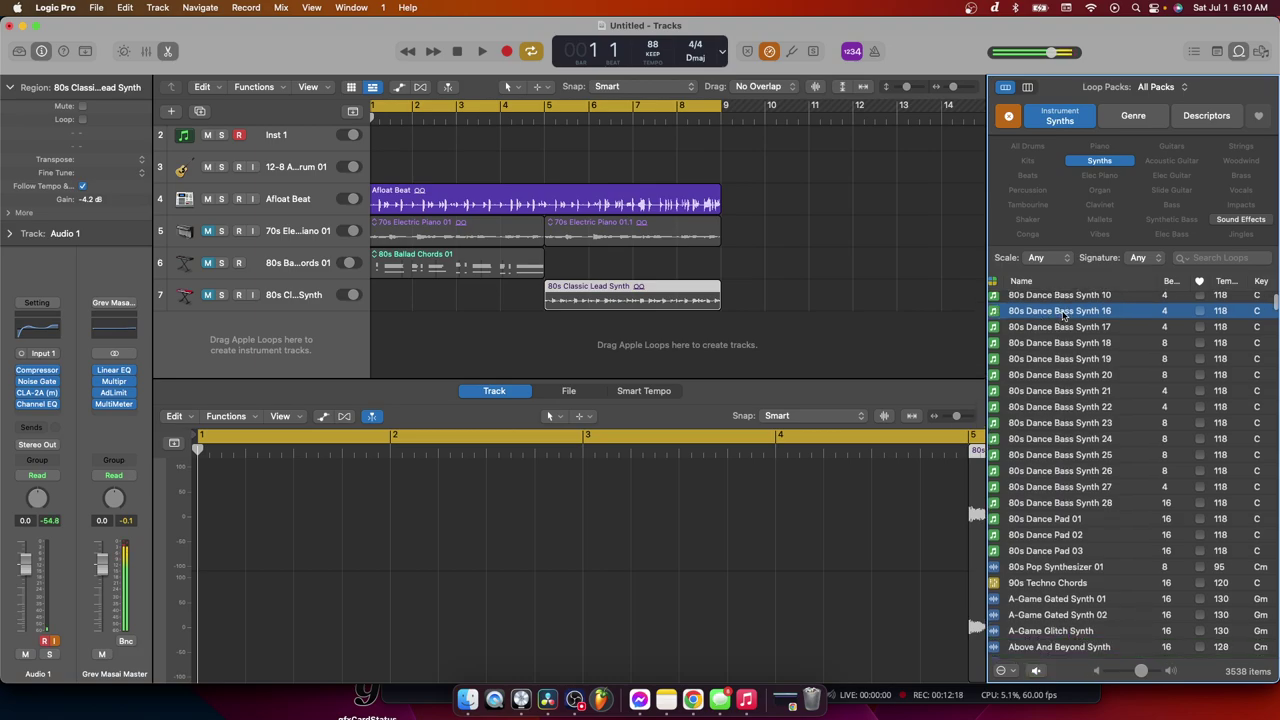
{"action": "left_click_drag", "start_coordinate": [1070, 315], "coordinate": [384, 330]}
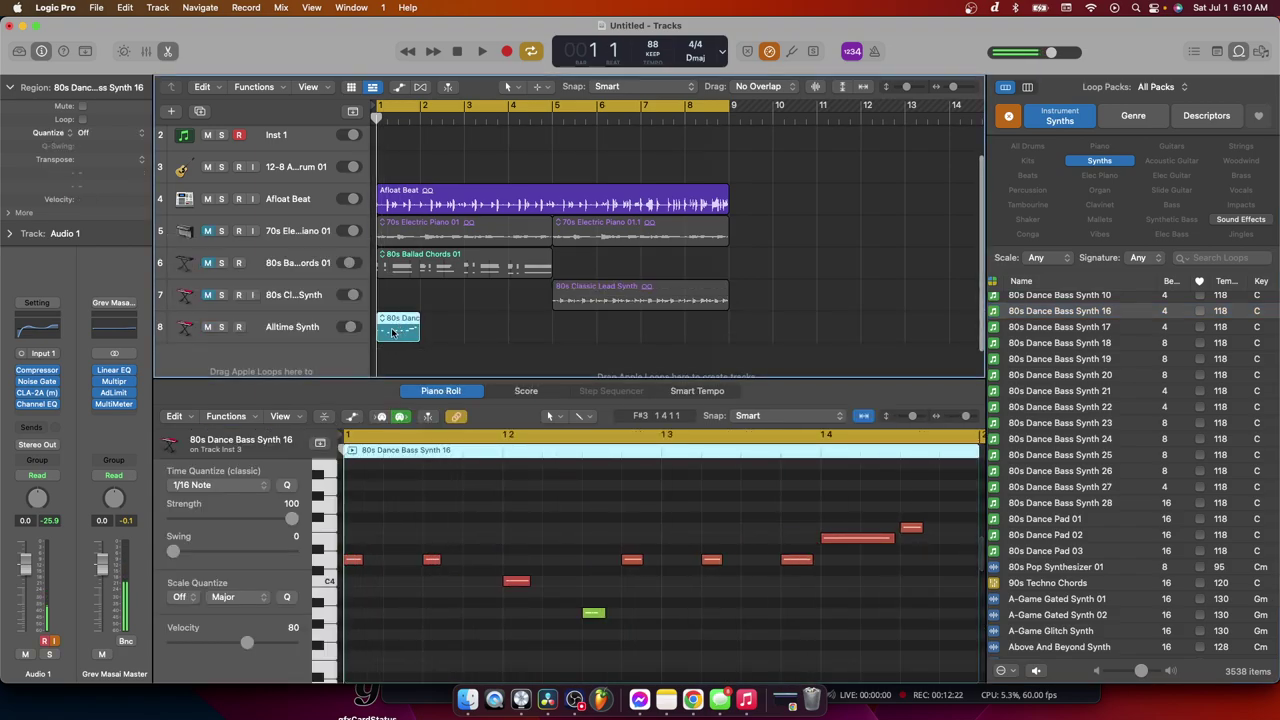
Undo the region drag so 80s Dance Bass Synth 16 returns to Alltime Synth at bar 1, then audition the beat
{"action": "scroll", "coordinate": [476, 638], "scroll_direction": "down", "scroll_amount": 3}
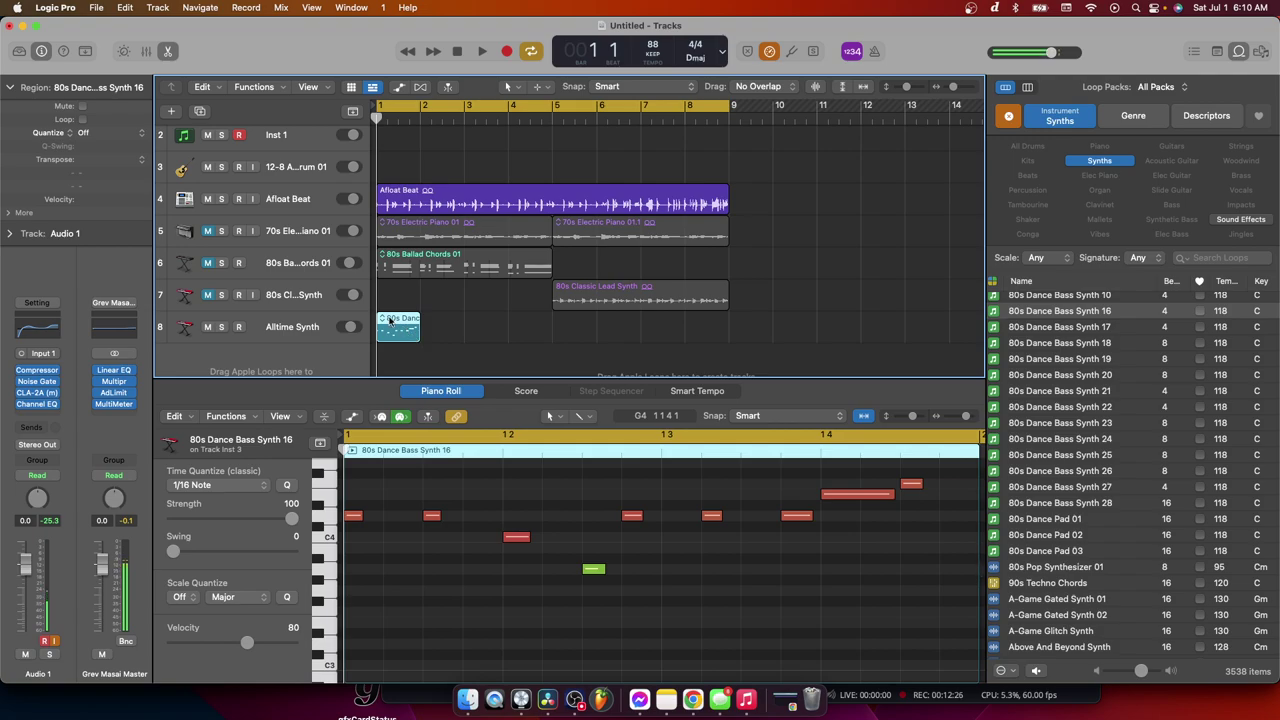
{"action": "left_click_drag", "start_coordinate": [392, 335], "coordinate": [395, 303]}
{"action": "scroll", "coordinate": [421, 342], "scroll_direction": "down", "scroll_amount": 1}
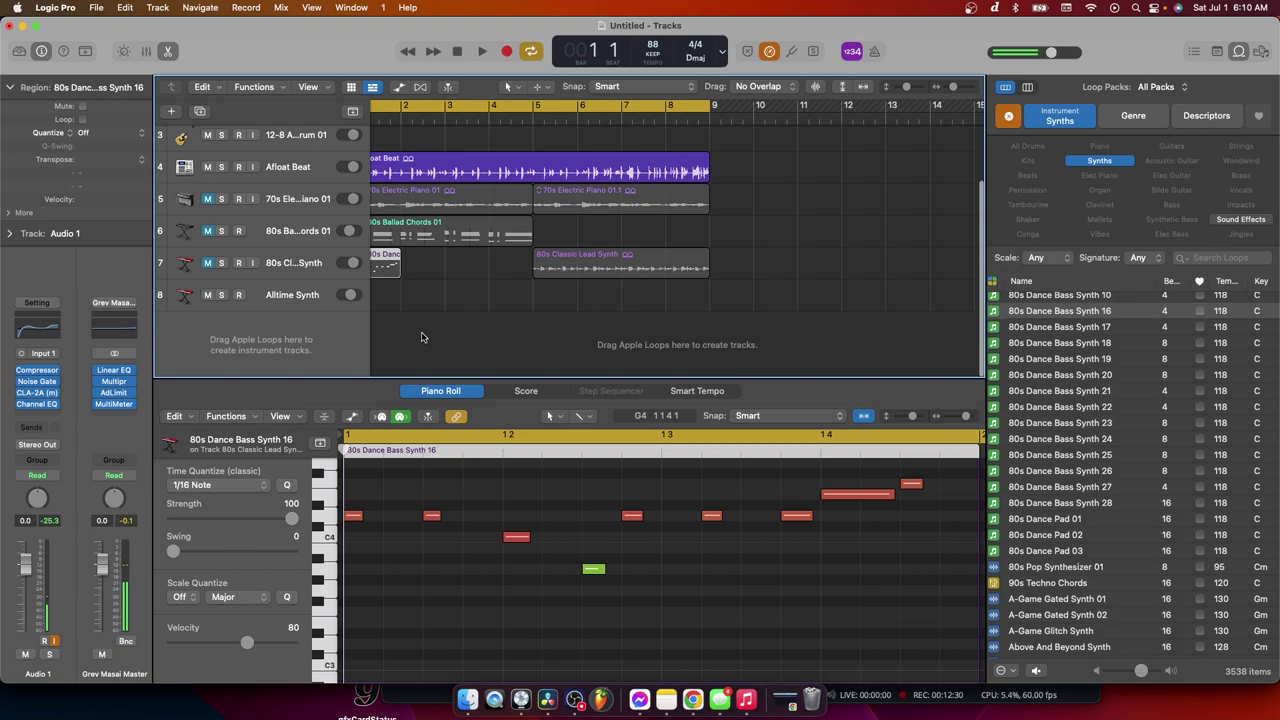
{"action": "left_click", "coordinate": [125, 8]}
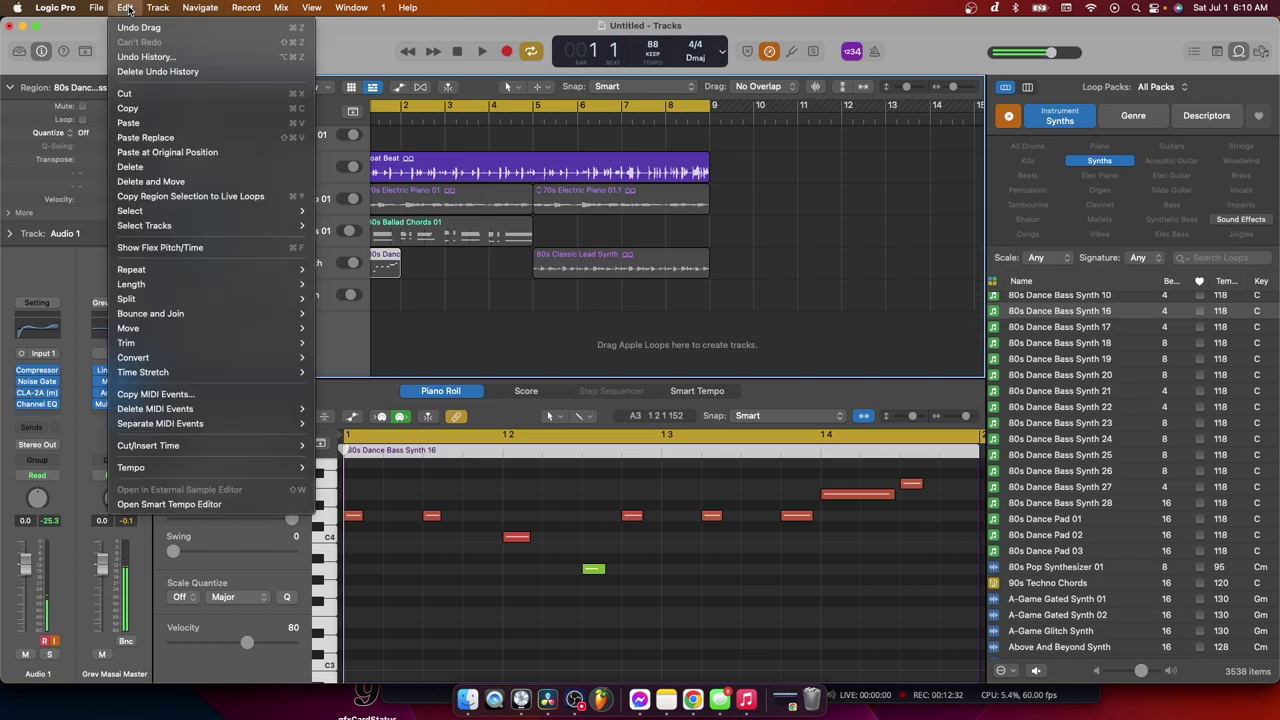
{"action": "left_click", "coordinate": [131, 28]}
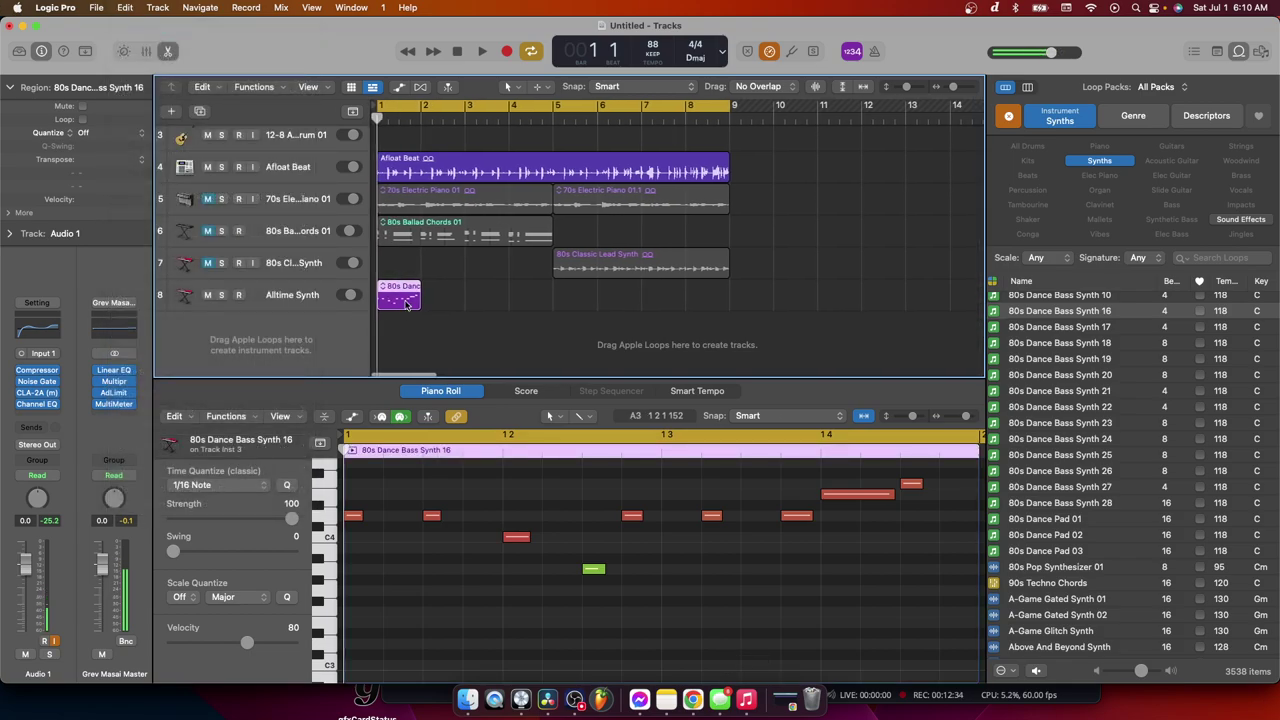
{"action": "left_click", "coordinate": [481, 54]}
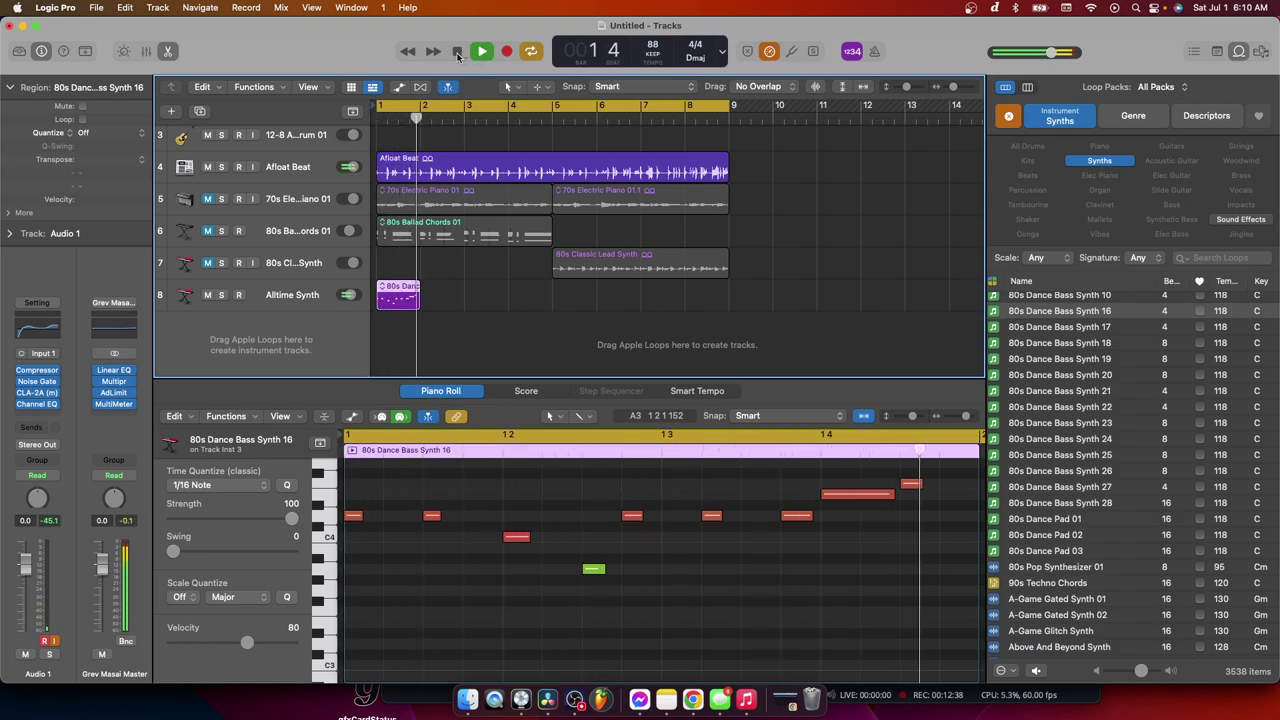
{"action": "key", "text": "space"}
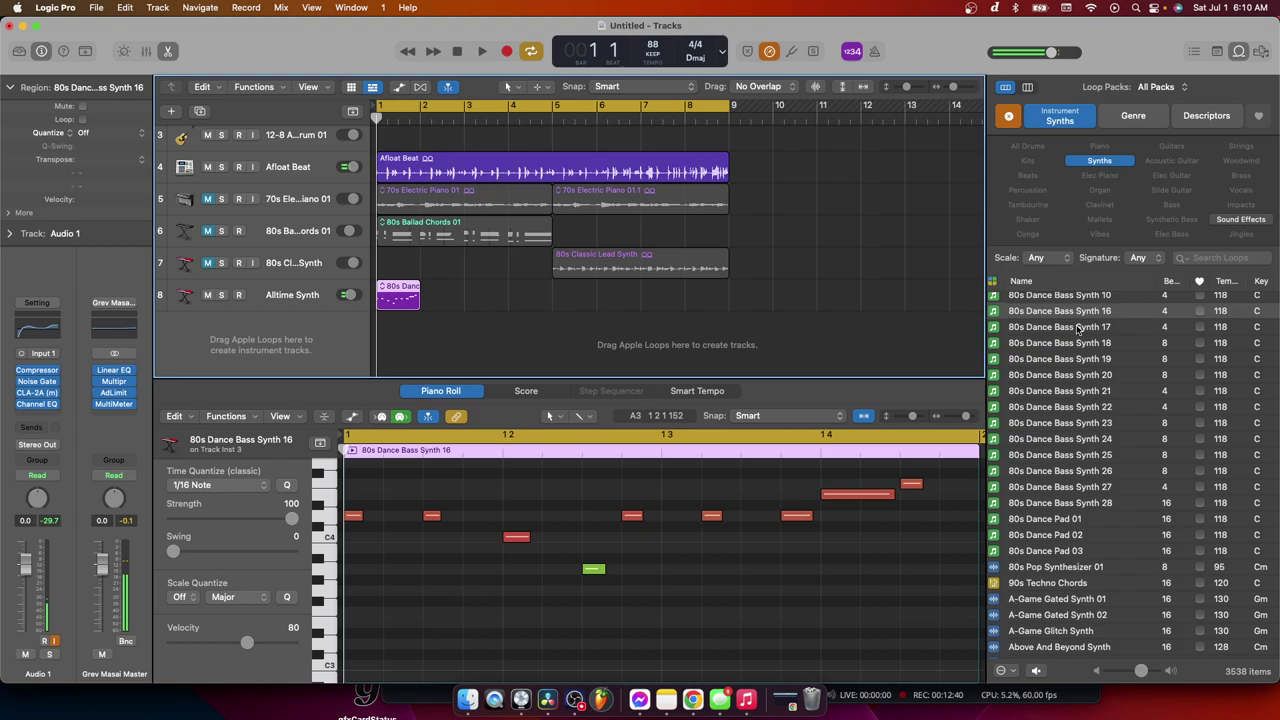
Add 80s Dance Bass Synth 17, 18 and more loops to Alltime Synth at bars 2, 3, 5 and 7
{"action": "left_click_drag", "start_coordinate": [1078, 330], "coordinate": [425, 312]}
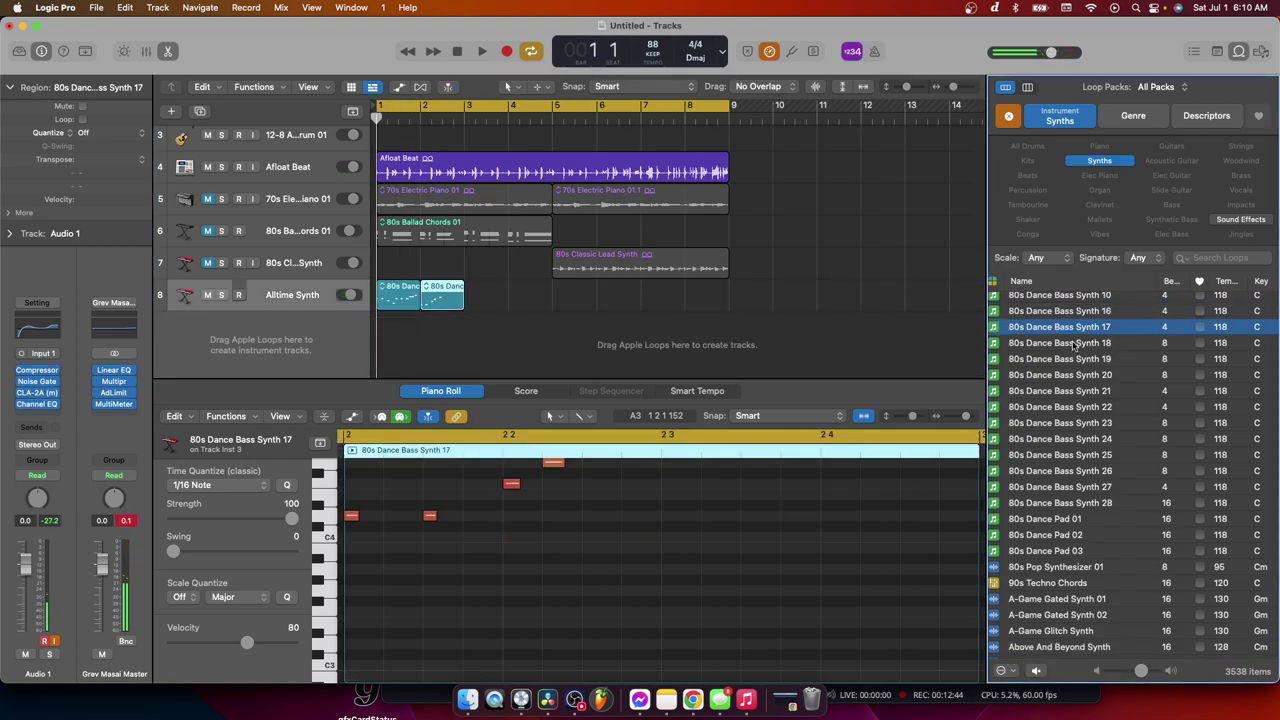
{"action": "left_click_drag", "start_coordinate": [1075, 345], "coordinate": [468, 305]}
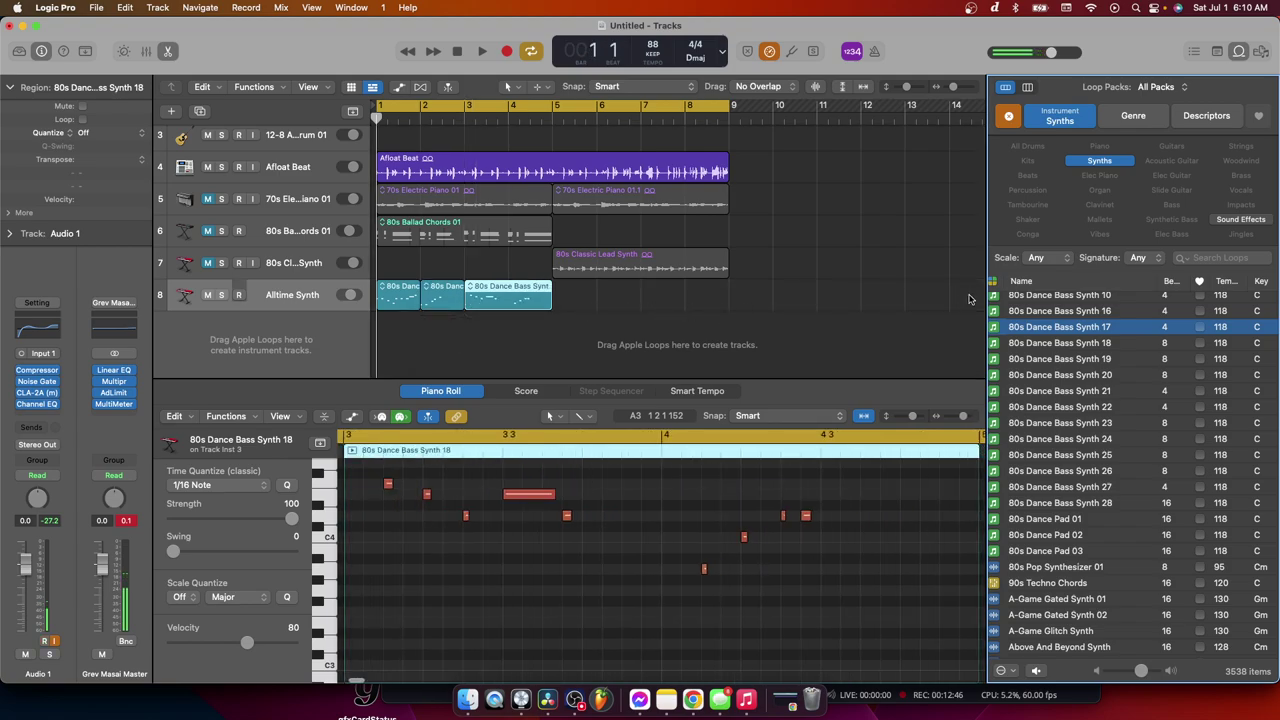
{"action": "left_click_drag", "start_coordinate": [1047, 345], "coordinate": [600, 300]}
{"action": "left_click_drag", "start_coordinate": [1013, 358], "coordinate": [553, 290]}
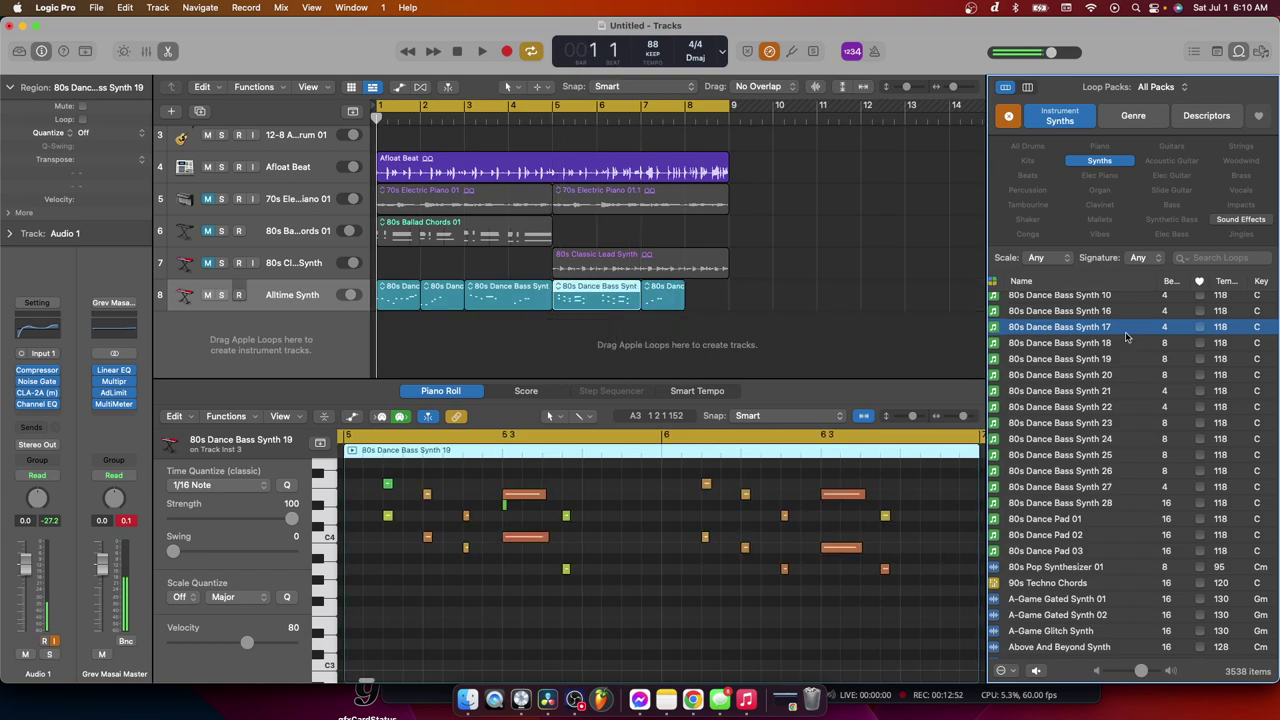
{"action": "left_click_drag", "start_coordinate": [1115, 349], "coordinate": [645, 298]}
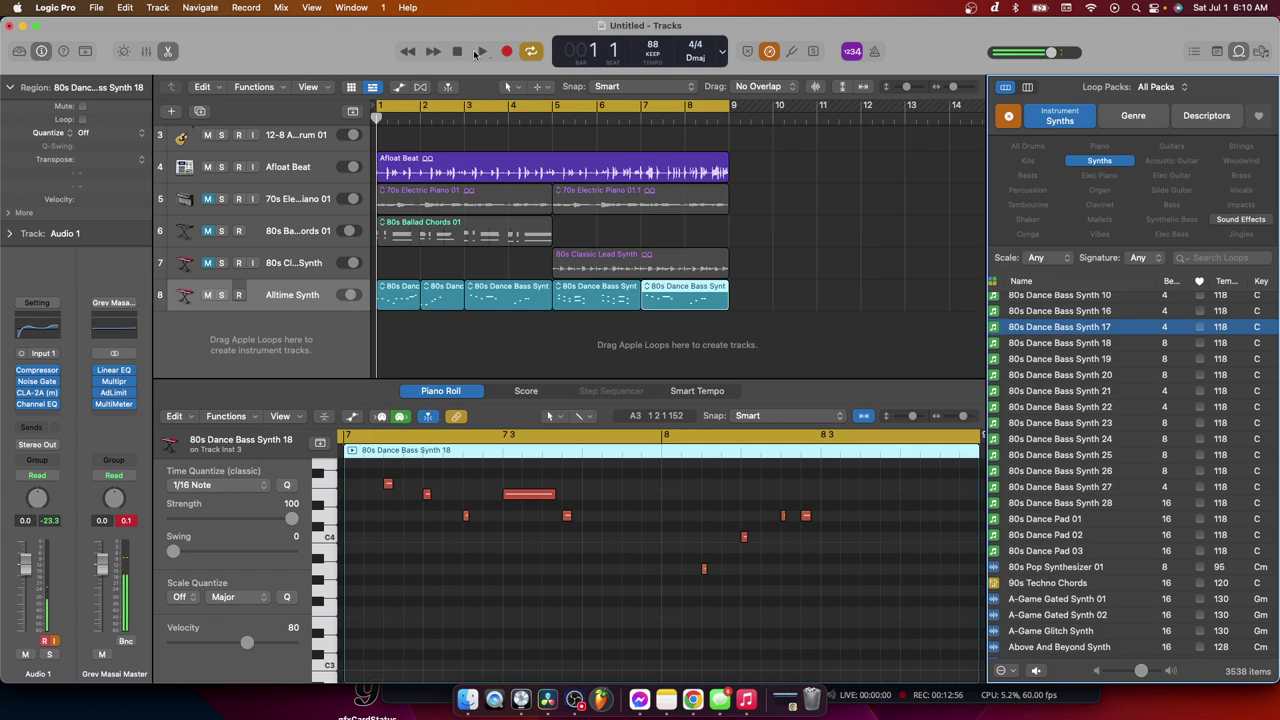
Play the arrangement with the new bass row, then close the Loop Browser
{"action": "left_click", "coordinate": [478, 52]}
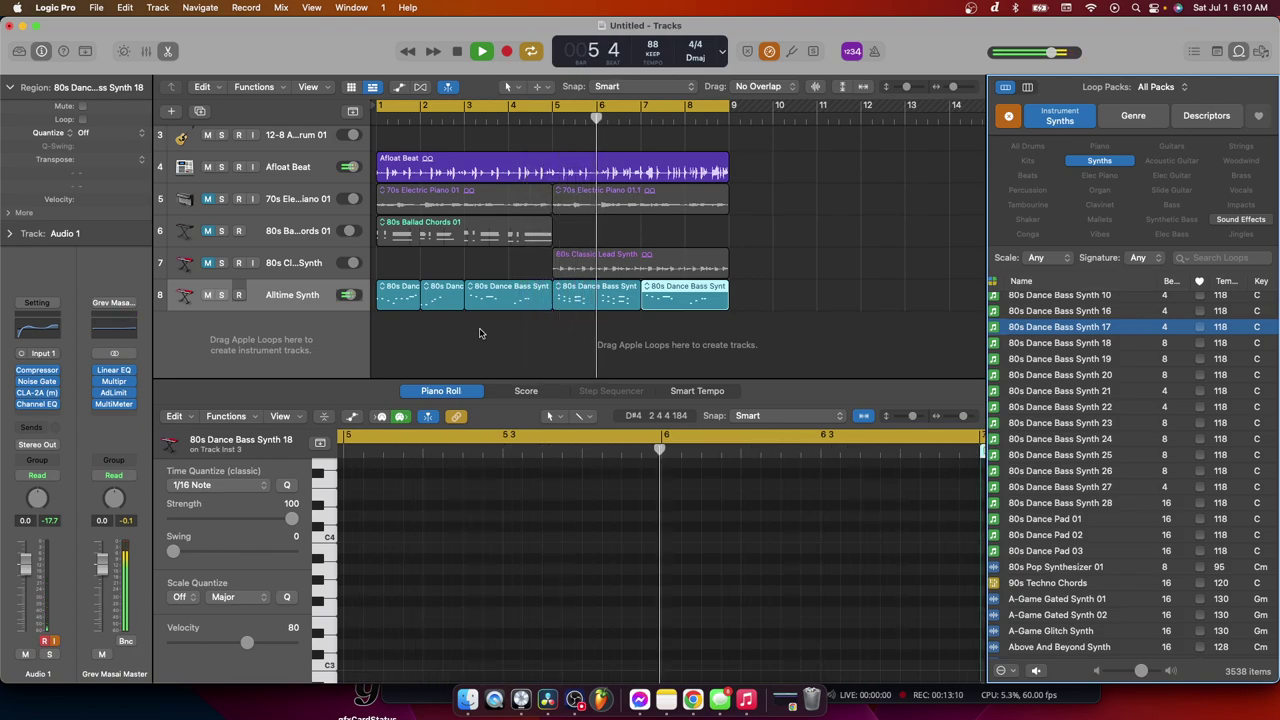
{"action": "left_click", "coordinate": [207, 198]}
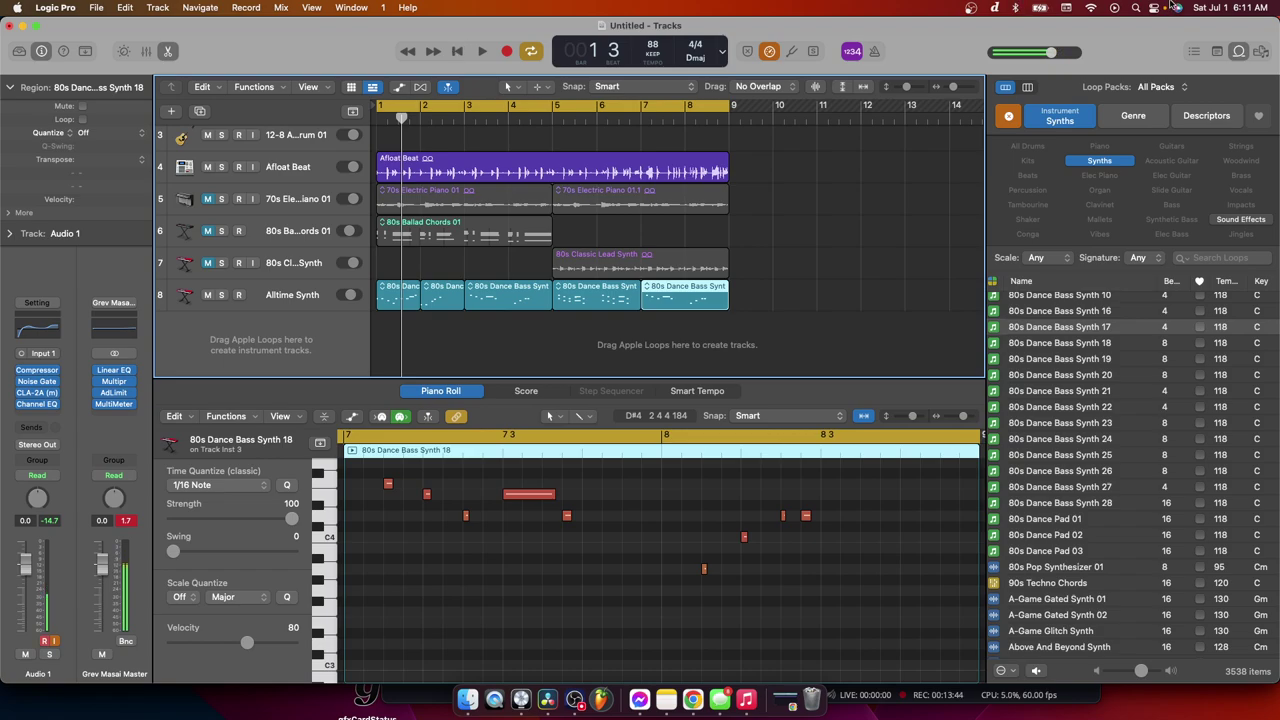
{"action": "left_click", "coordinate": [1238, 54]}
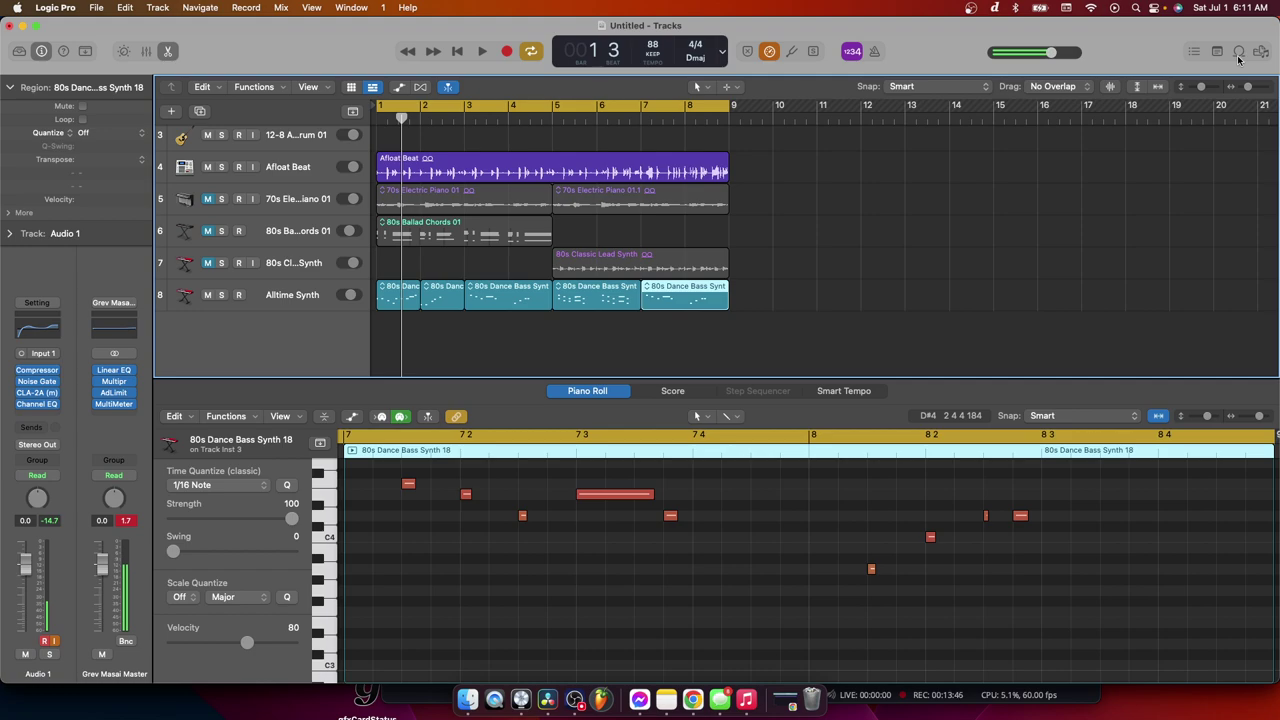
Reopen the Loop Browser, clear the Synths filter and try the All Drums filter
{"action": "left_click", "coordinate": [1238, 54]}
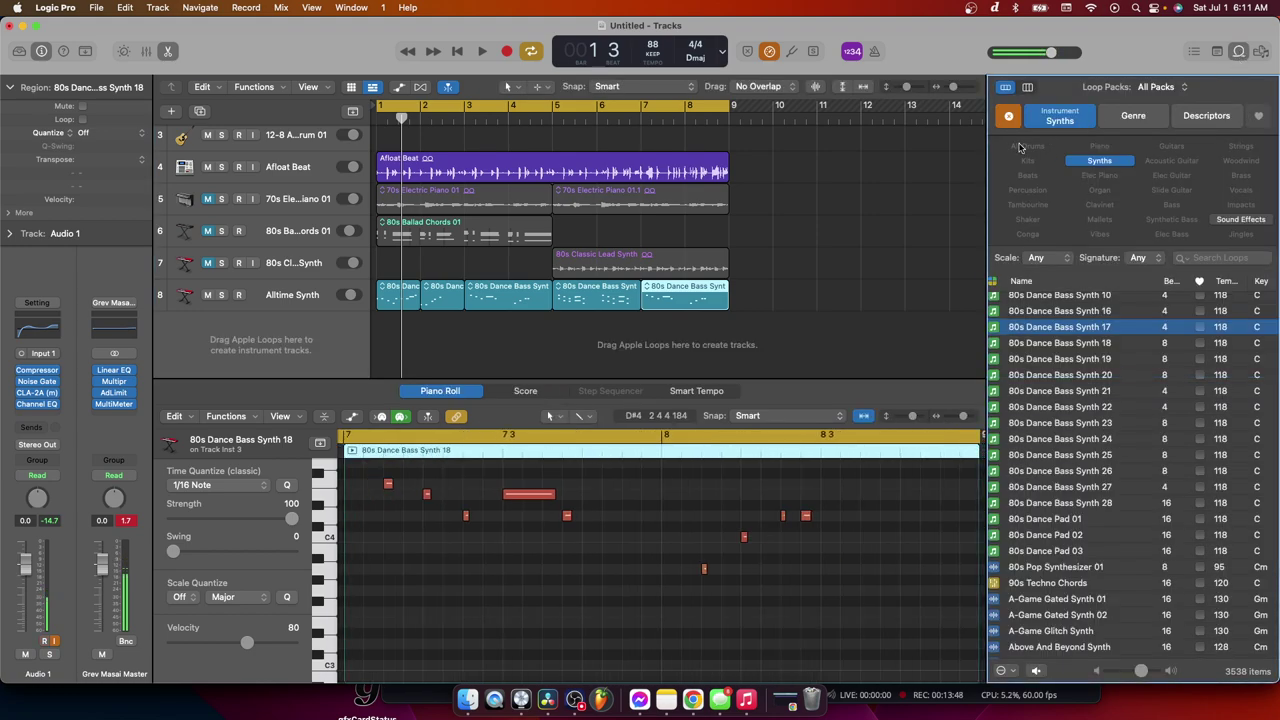
{"action": "left_click", "coordinate": [1009, 117]}
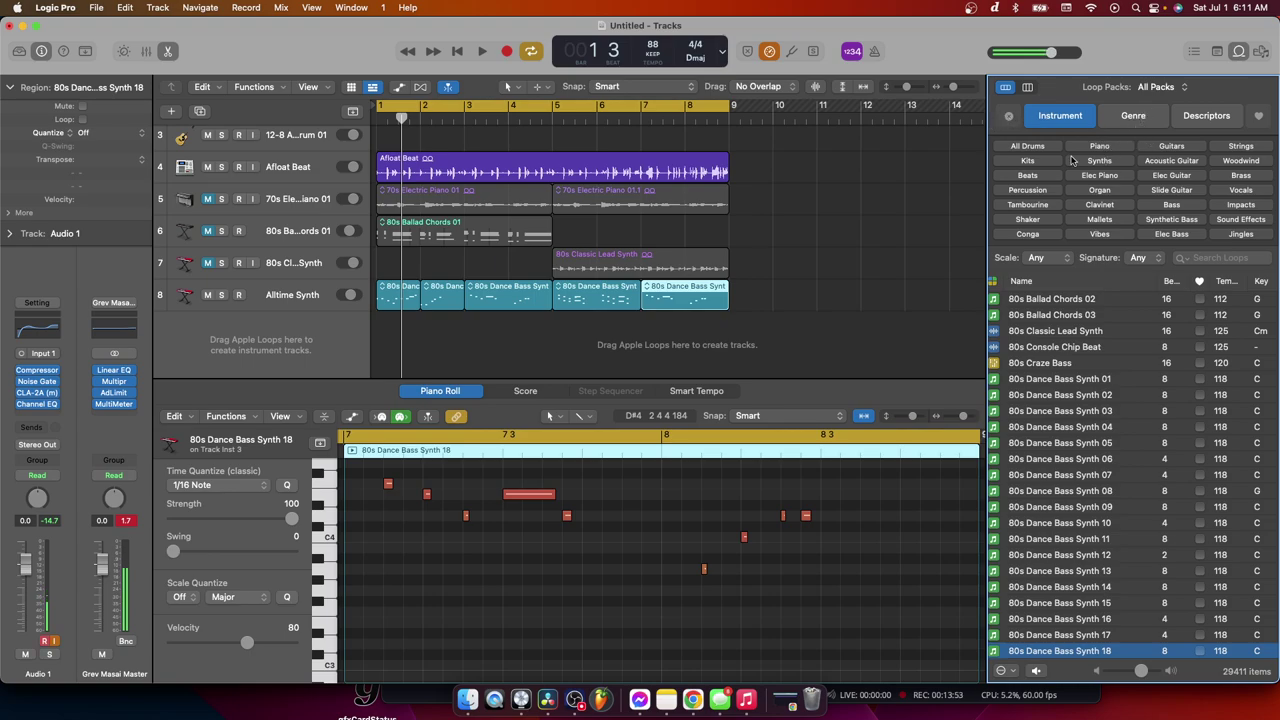
{"action": "left_click", "coordinate": [1035, 150]}
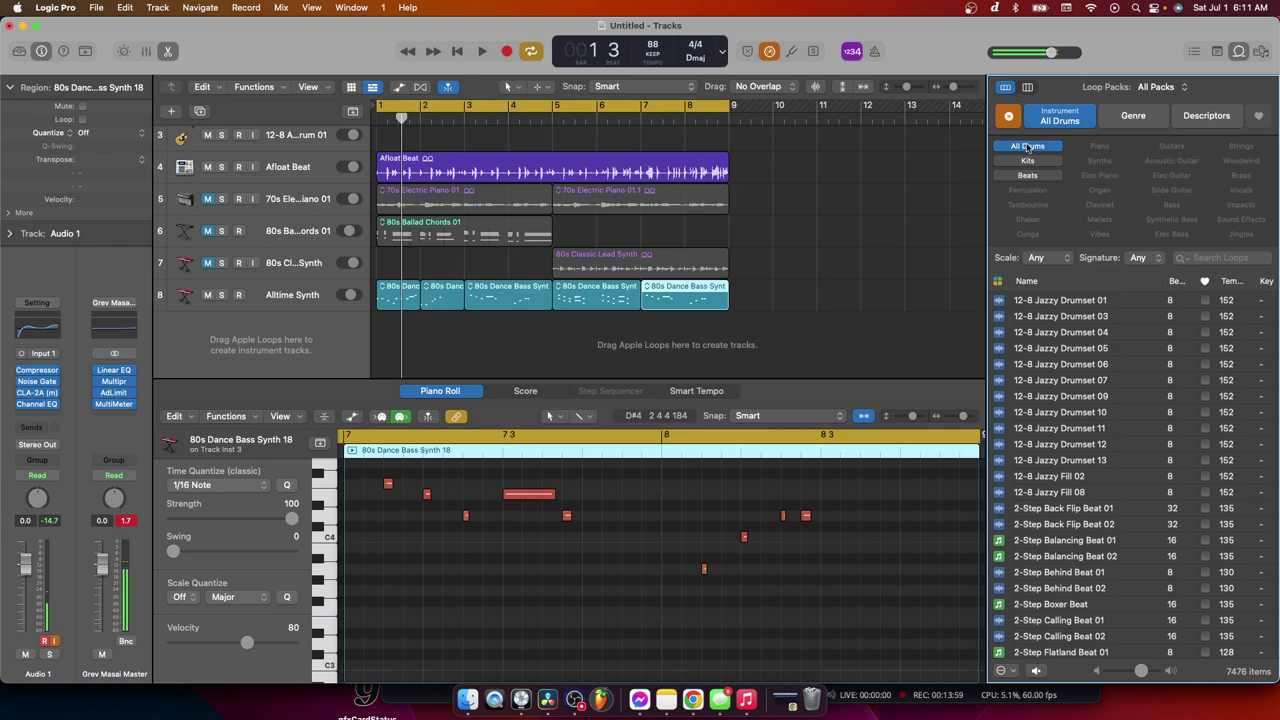
{"action": "left_click", "coordinate": [1008, 116]}
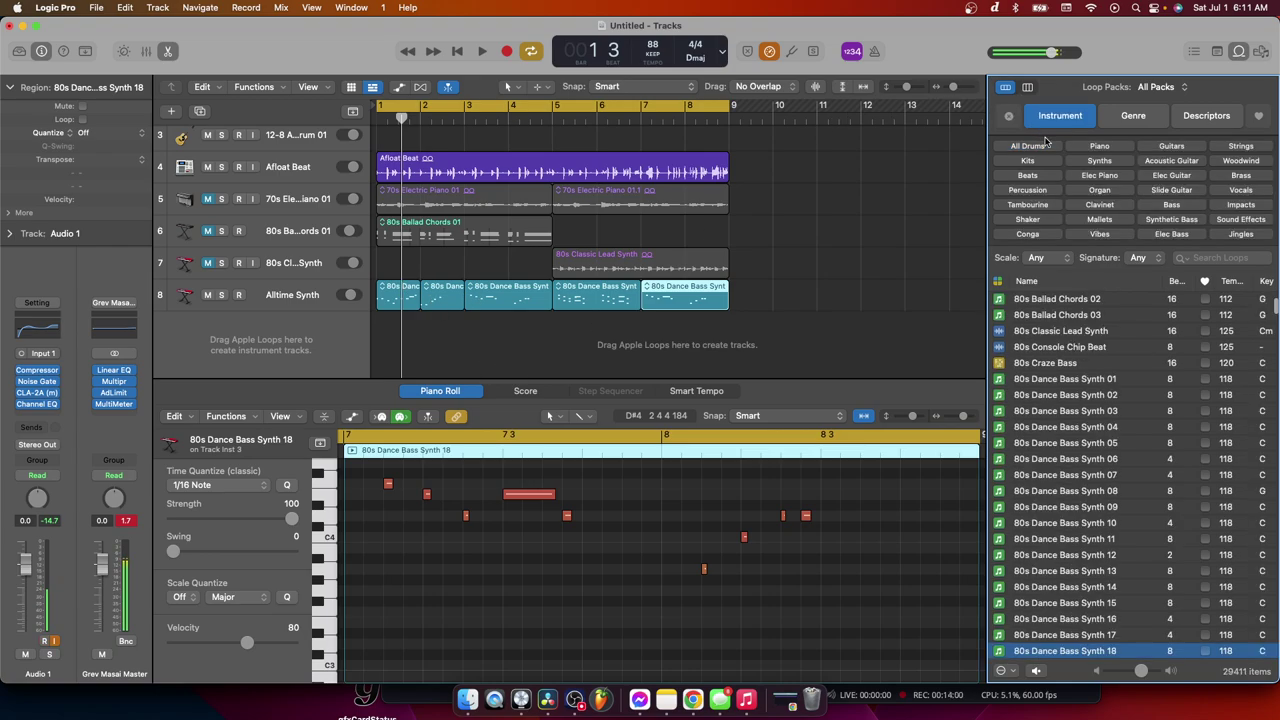
Filter to Conga loops, preview 12-8 Afro Cuban Conga 05, then reset to all 29411 loops
{"action": "left_click", "coordinate": [1028, 234]}
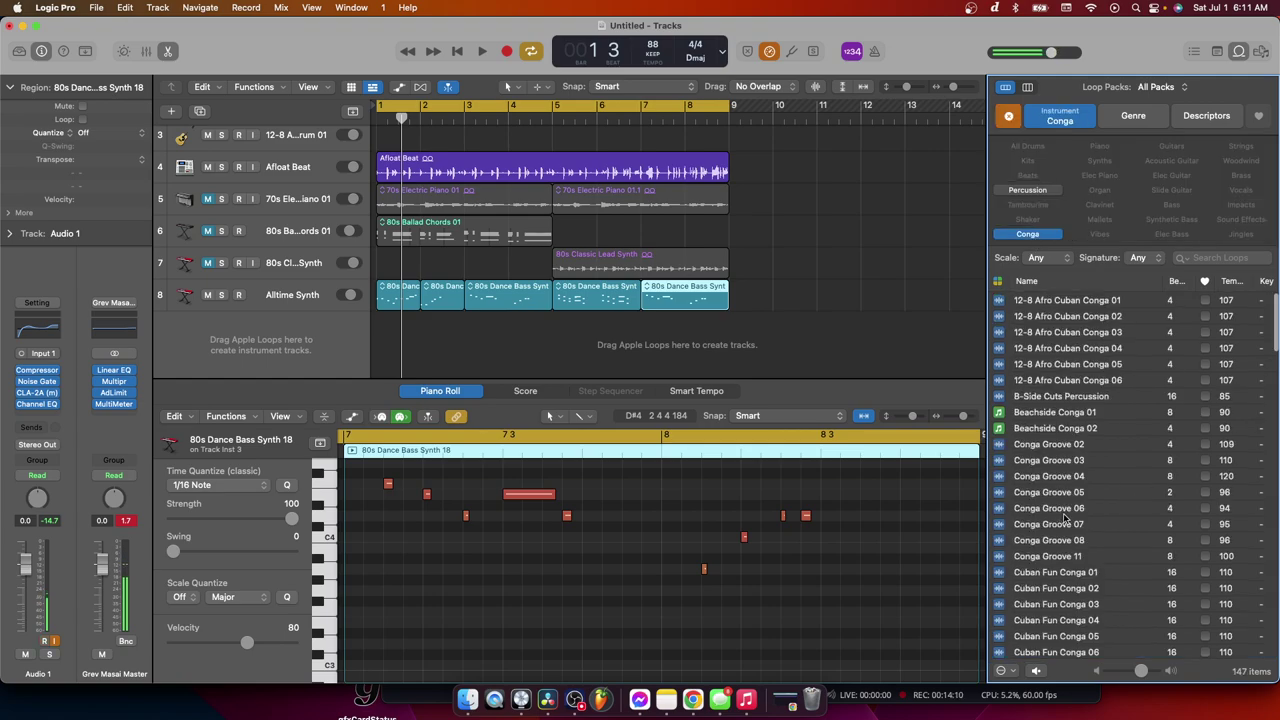
{"action": "left_click", "coordinate": [1059, 360]}
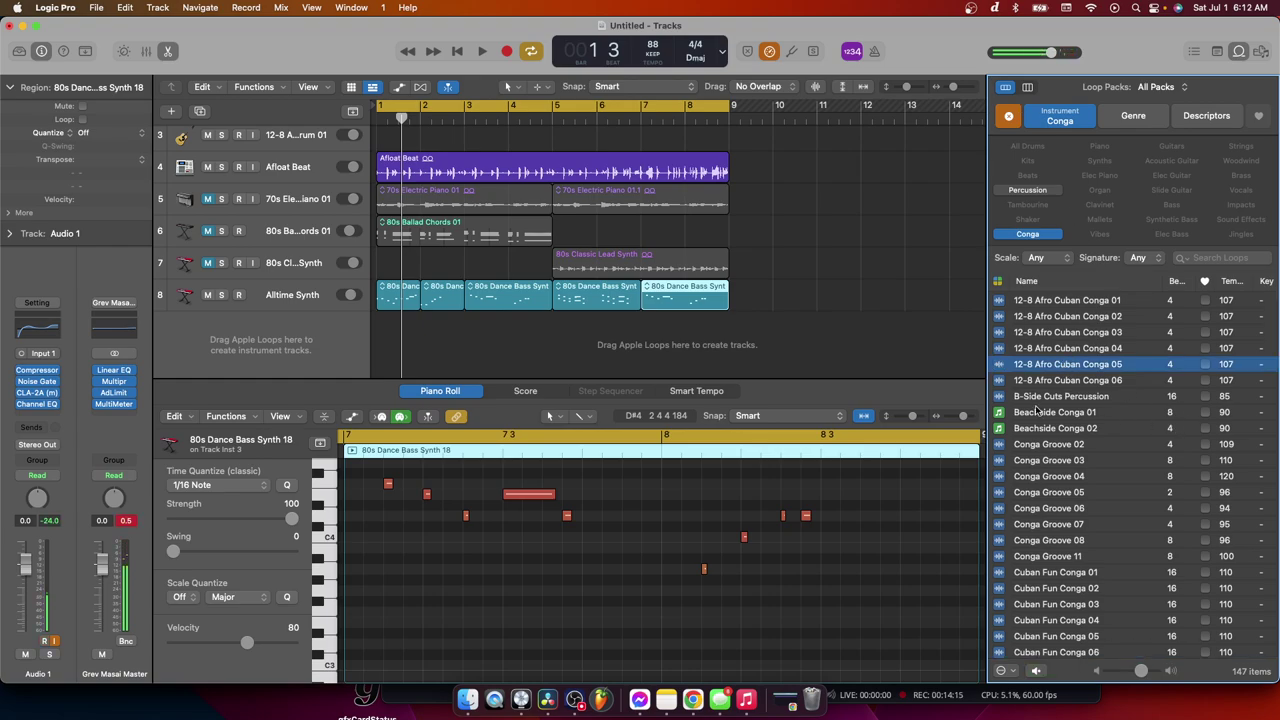
{"action": "left_click", "coordinate": [1009, 117]}
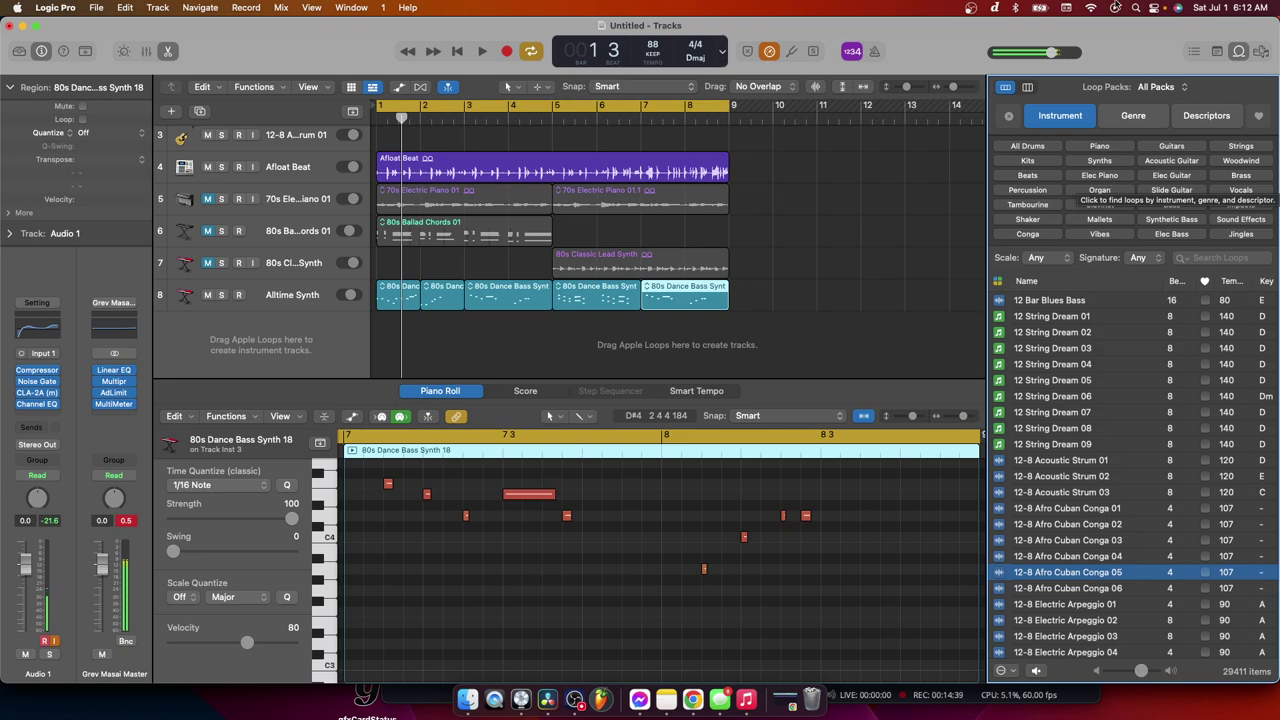
{"action": "scroll", "coordinate": [1105, 466], "scroll_direction": "up", "scroll_amount": 2}
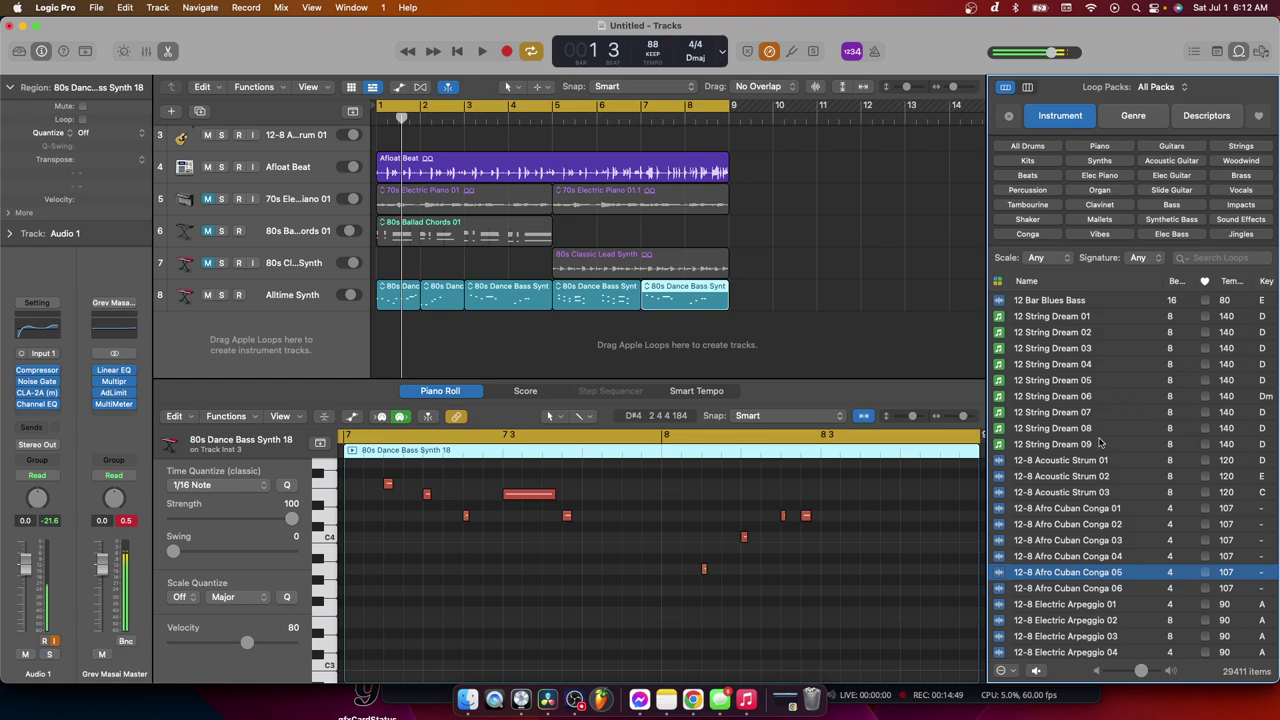
{"action": "scroll", "coordinate": [460, 559], "scroll_direction": "up", "scroll_amount": 5}
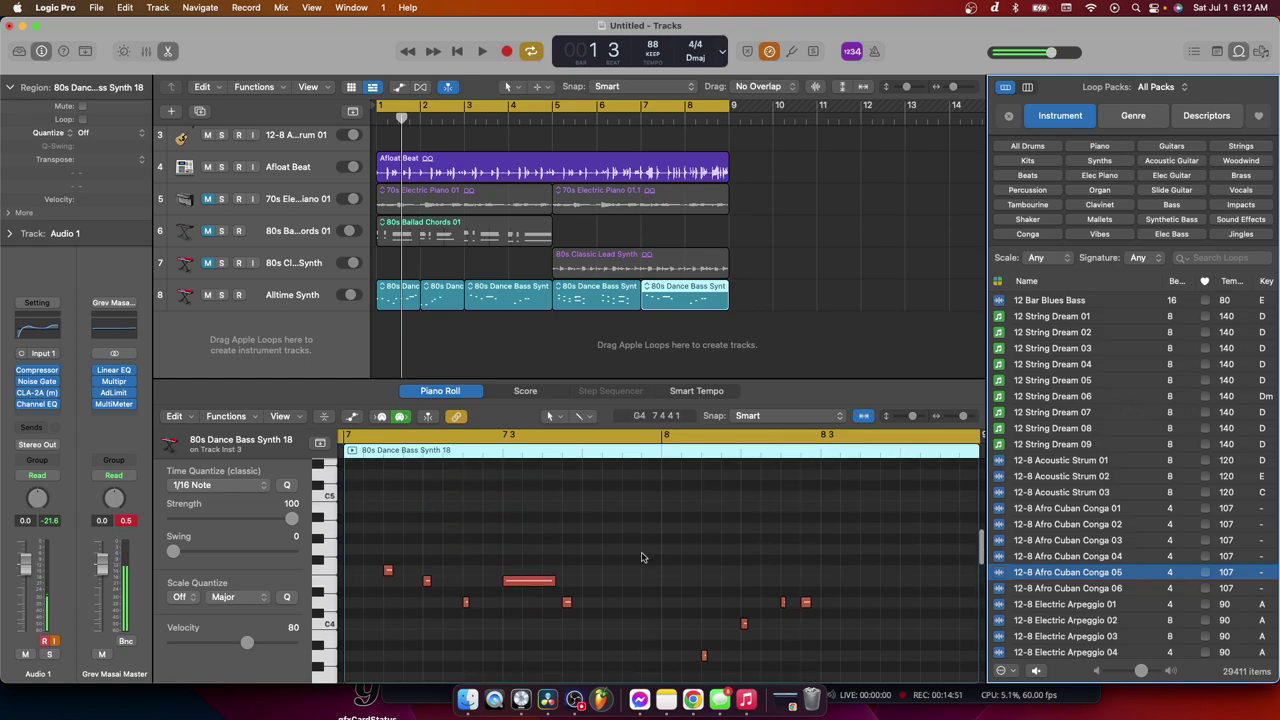
{"action": "scroll", "coordinate": [460, 559], "scroll_direction": "left", "scroll_amount": 6}
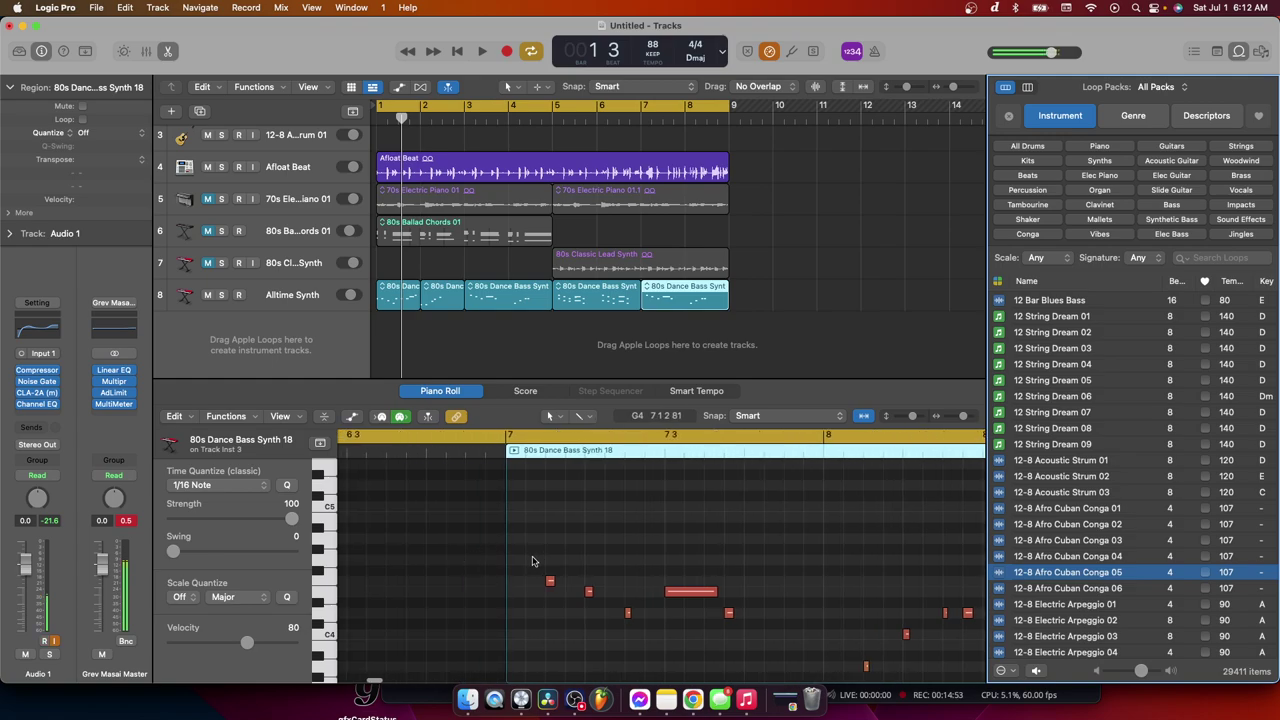
{"action": "scroll", "coordinate": [533, 561], "scroll_direction": "left", "scroll_amount": 1}
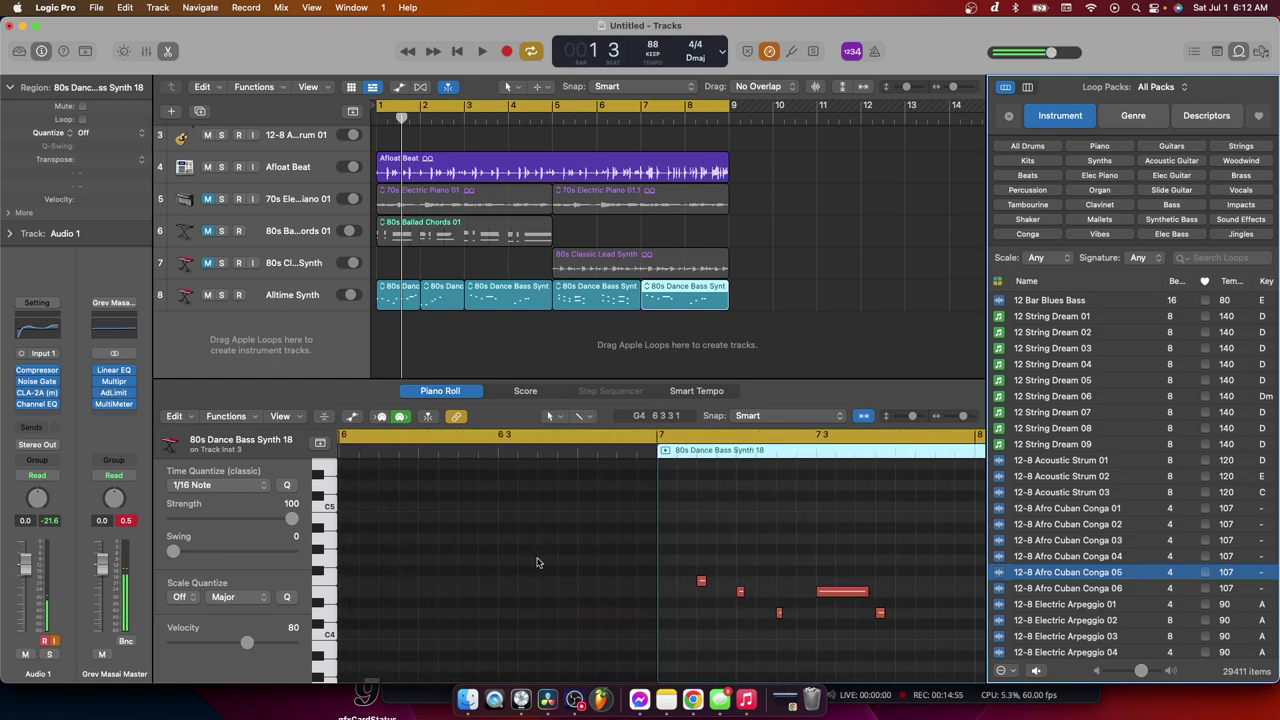
{"action": "scroll", "coordinate": [630, 587], "scroll_direction": "right", "scroll_amount": 7}
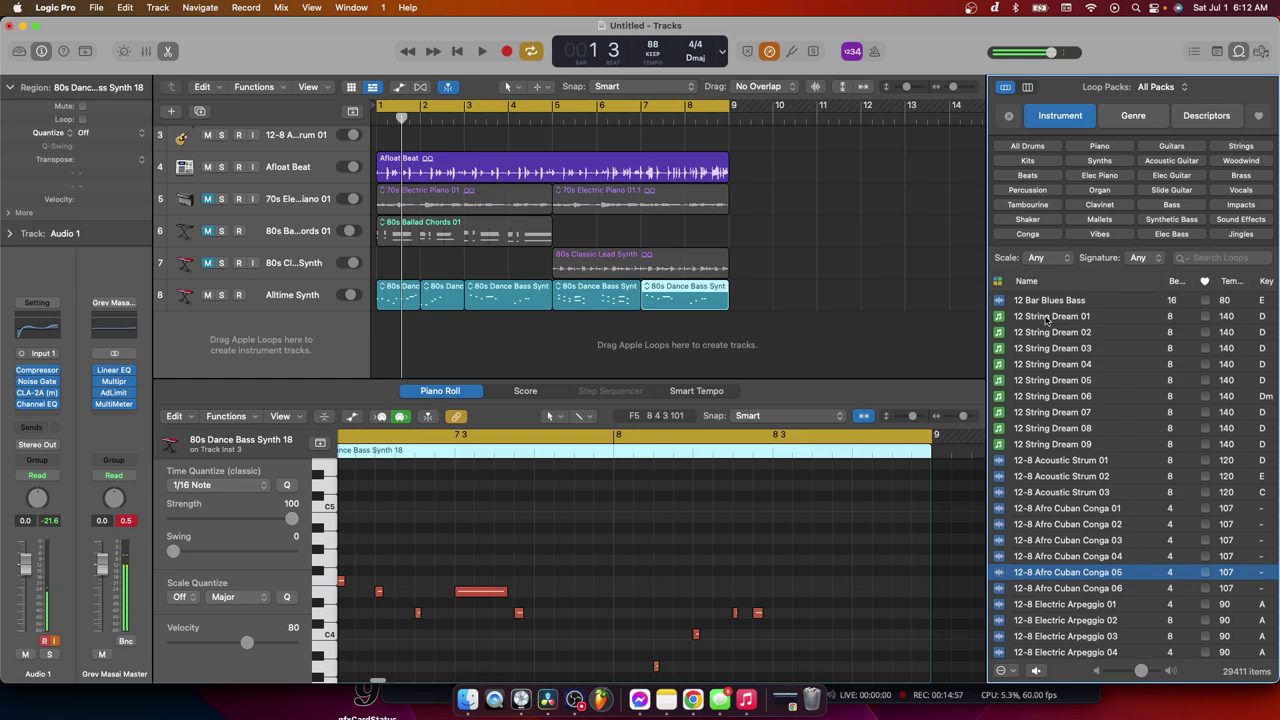
{"action": "scroll", "coordinate": [1075, 459], "scroll_direction": "up", "scroll_amount": 2}
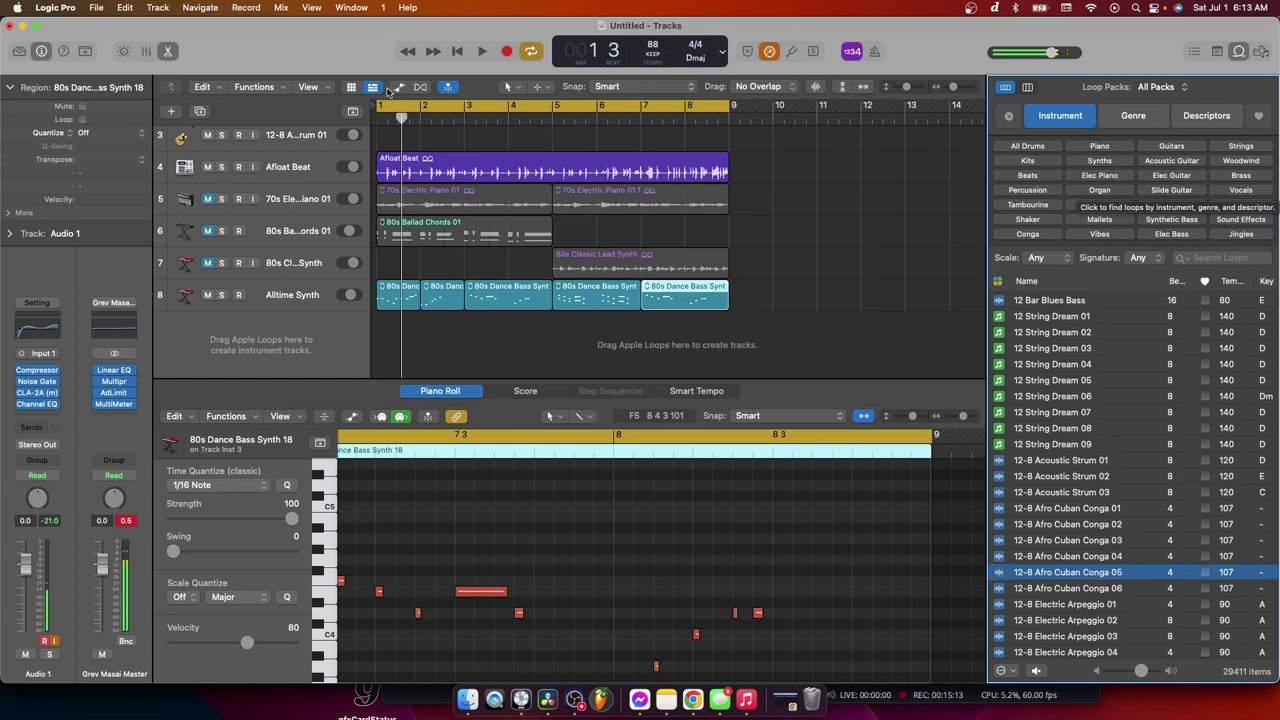
Play the eight-bar beat from bar 1 through bar 8, then switch to OBS Studio
{"action": "left_click", "coordinate": [458, 53]}
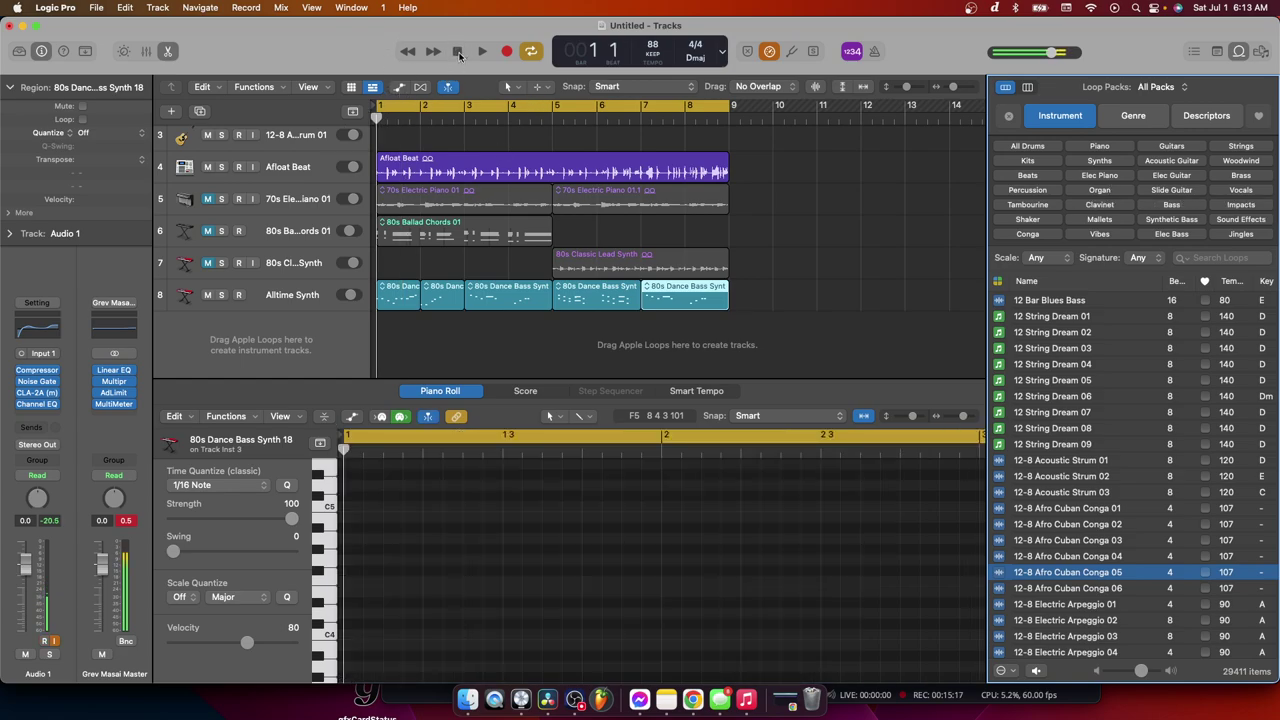
{"action": "key", "text": "space"}
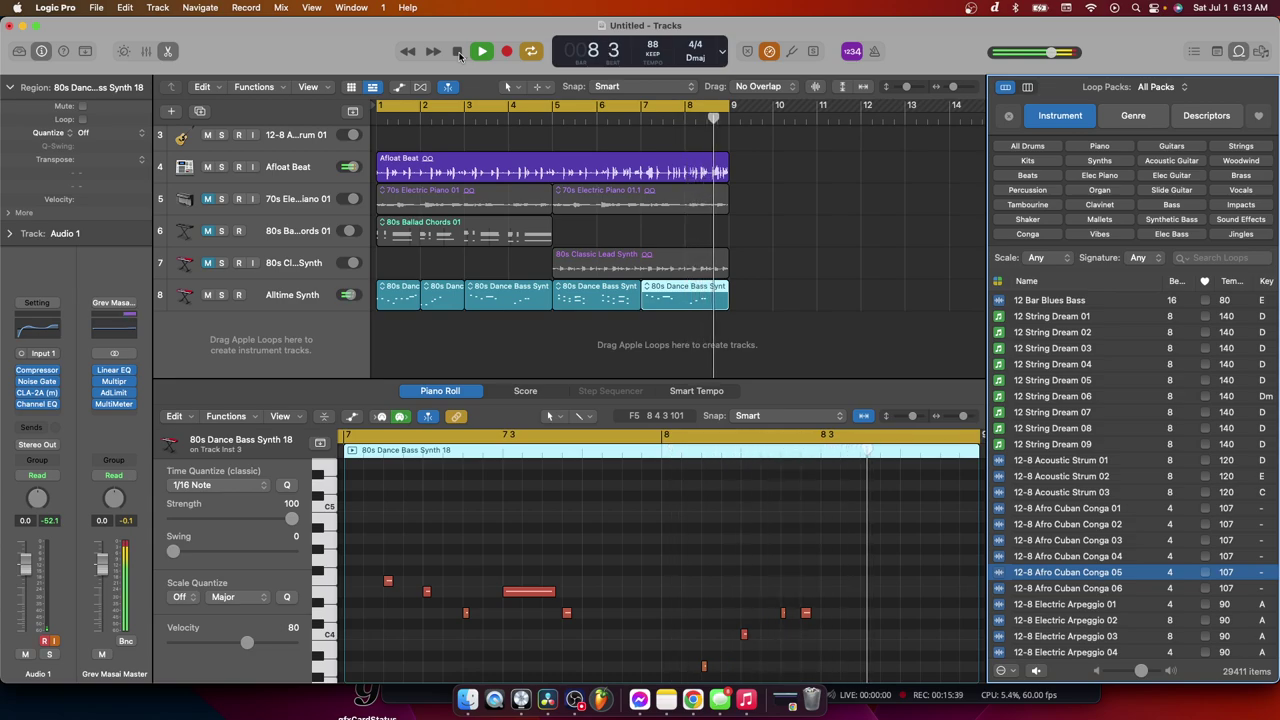
{"action": "left_click", "coordinate": [457, 51]}
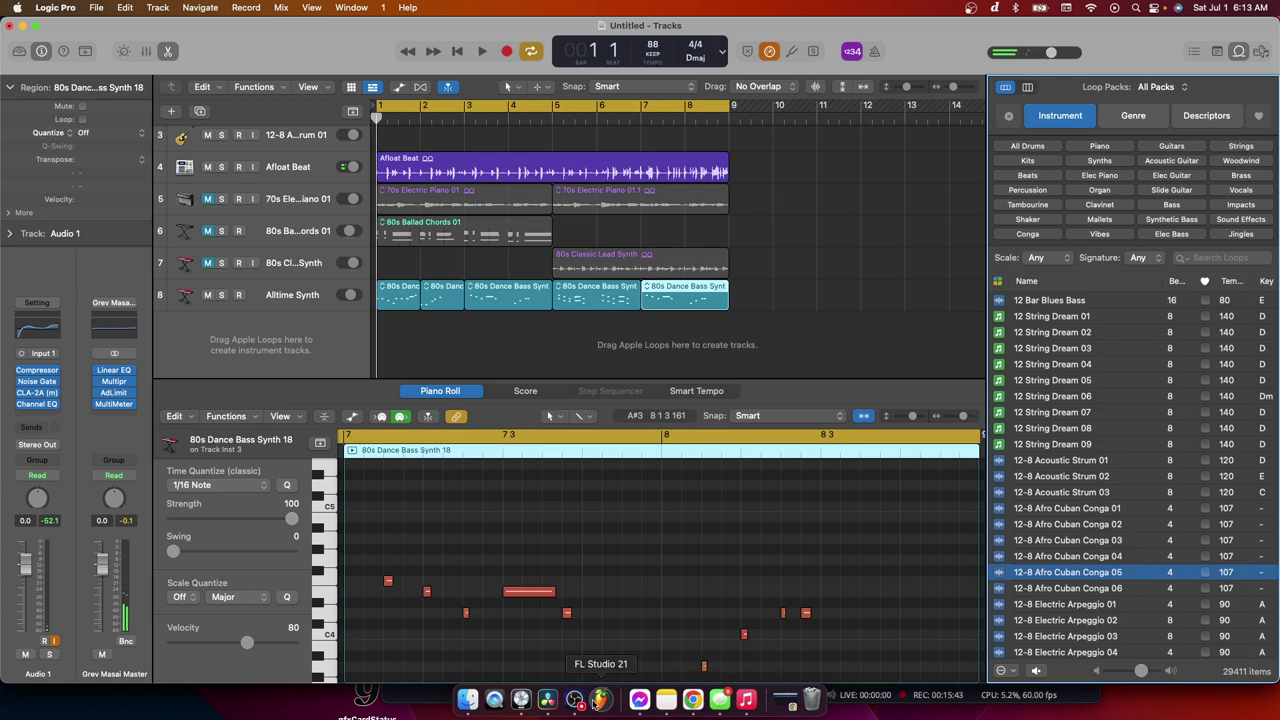
{"action": "left_click", "coordinate": [574, 698]}
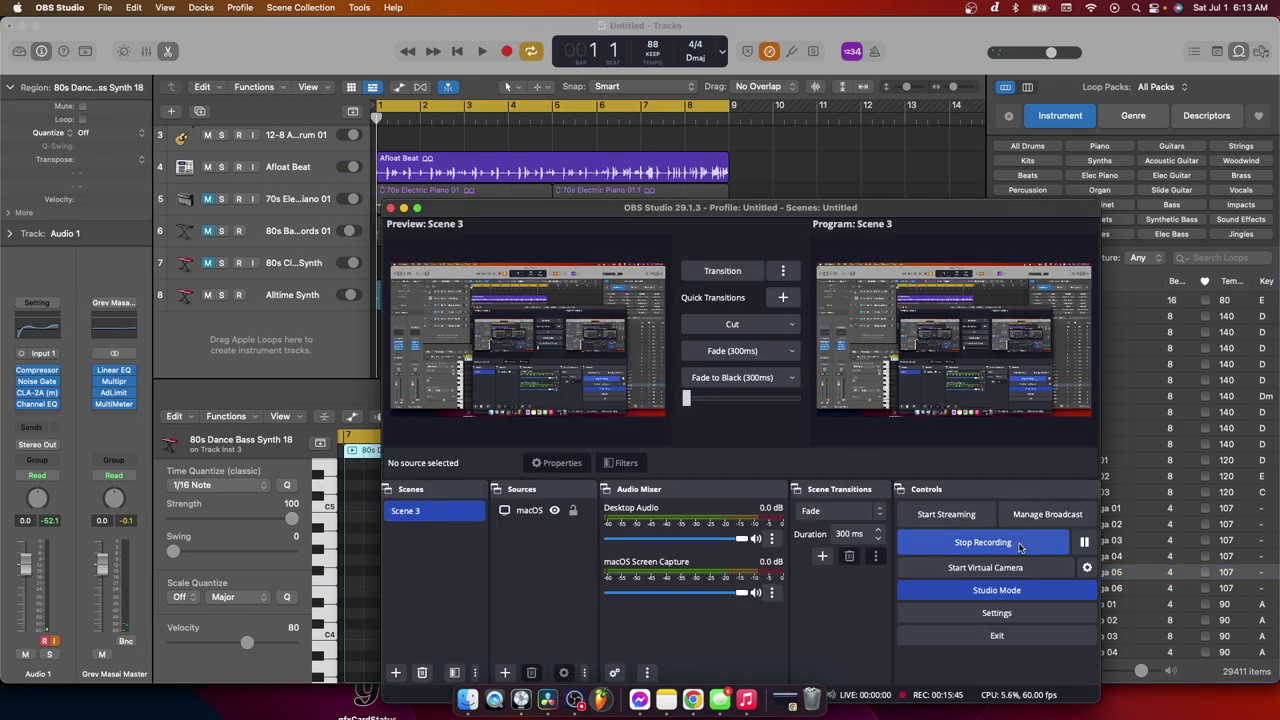